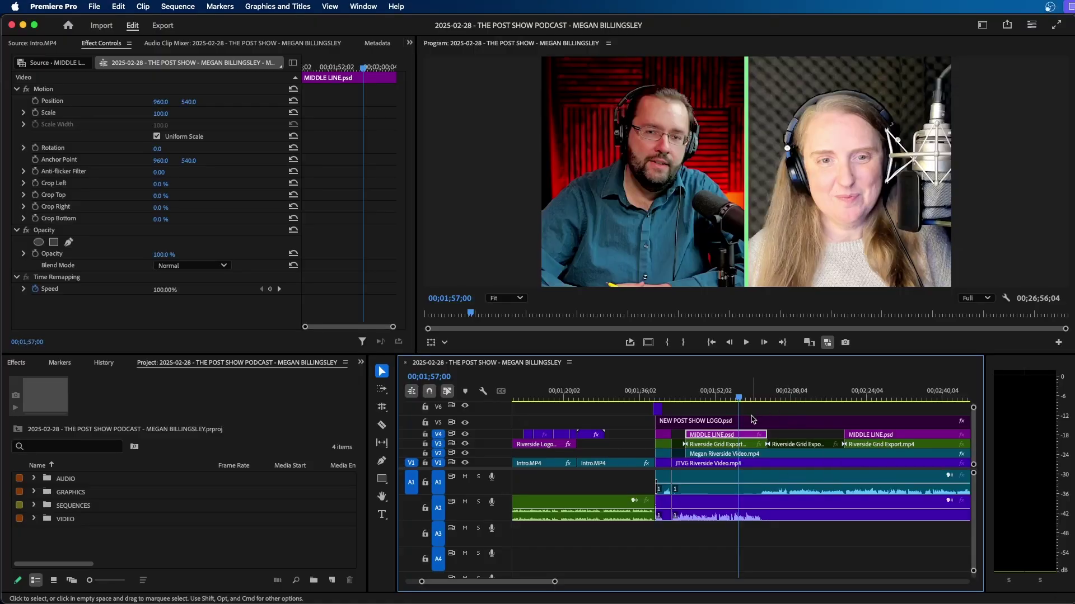
- Set the first MIDDLE LINE.psd adjustment layer's Scale to 130
click(161, 113)
text(13)
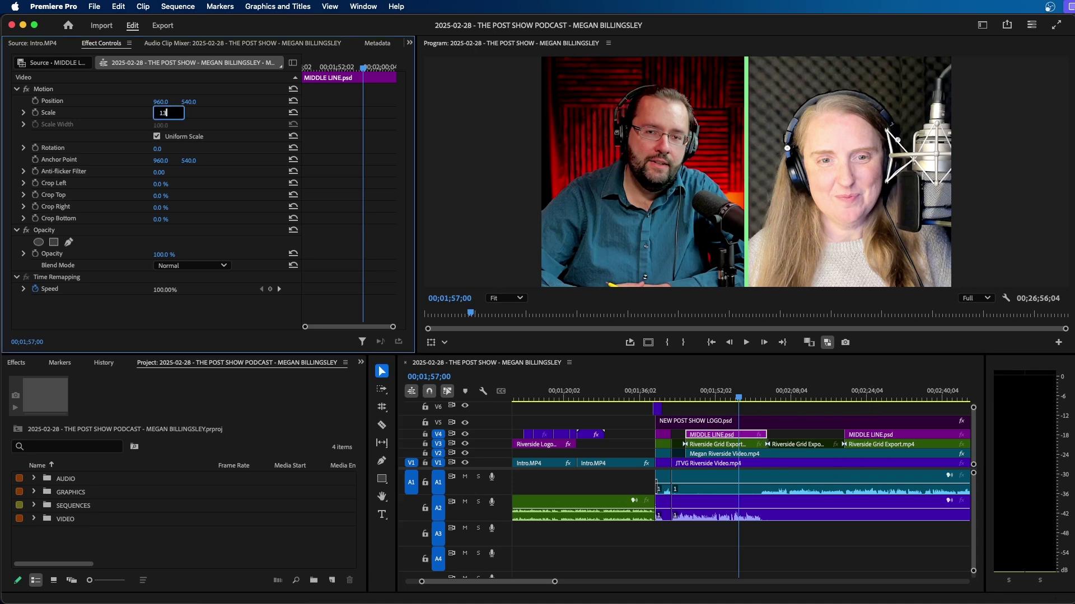
text(0)
key(Return)
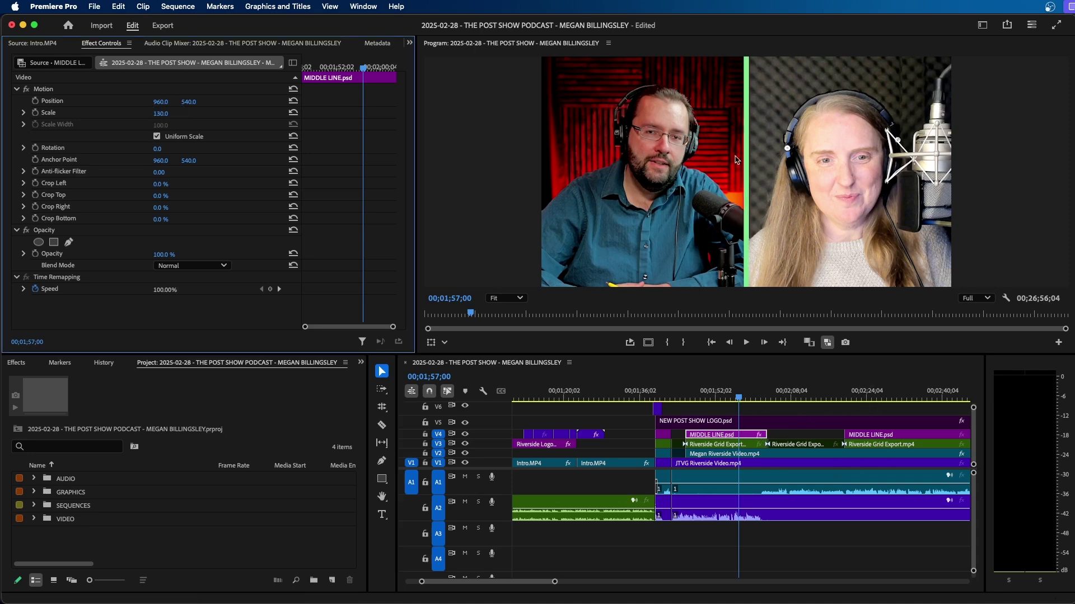
- Show the Motion transform in the program view and reselect the first zoomed layer
click(60, 90)
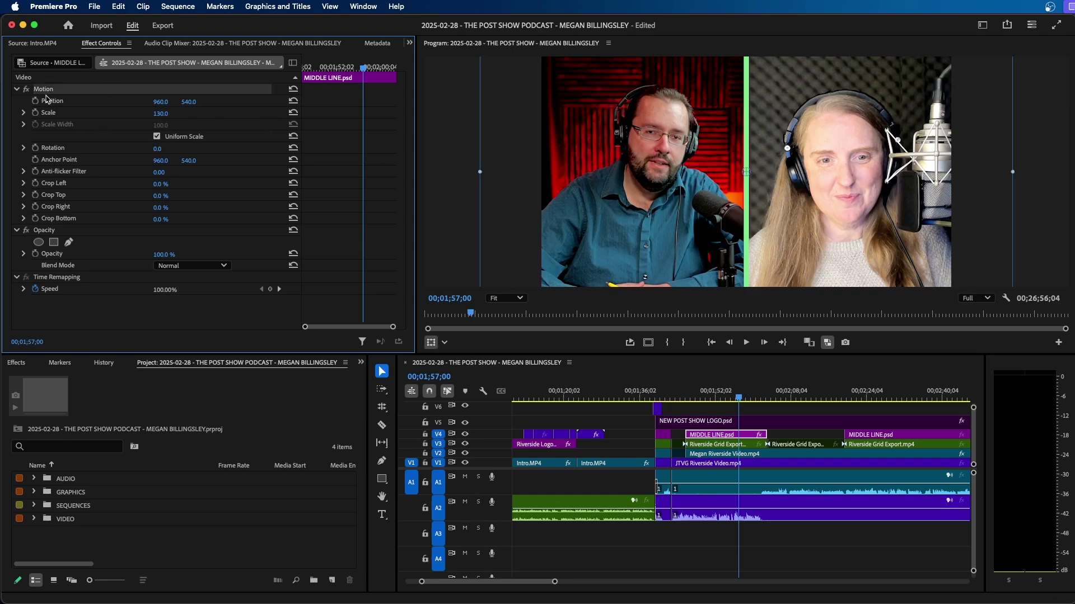
click(868, 393)
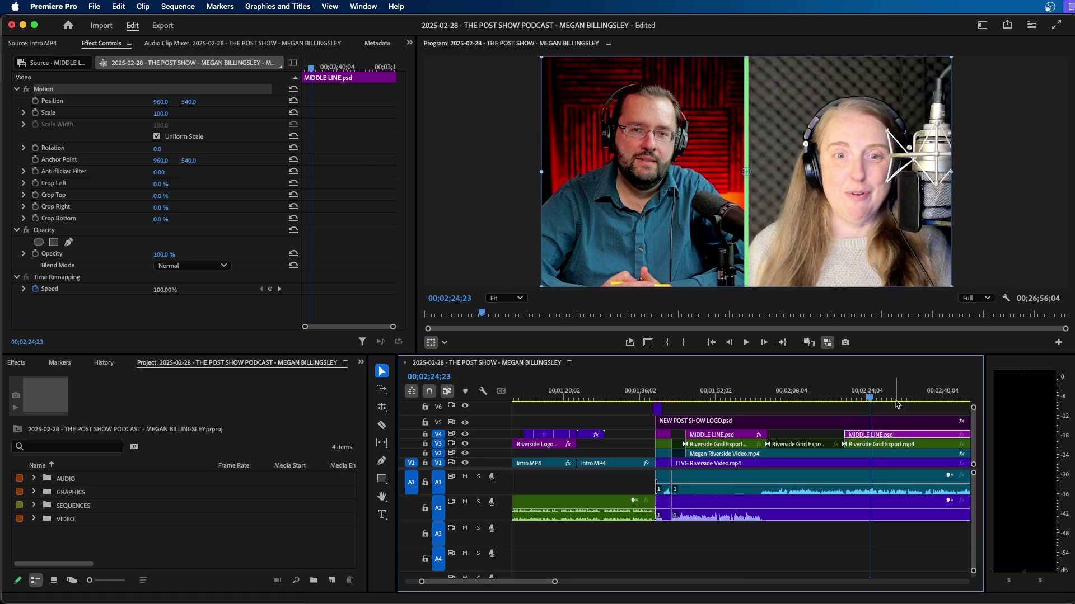
click(735, 440)
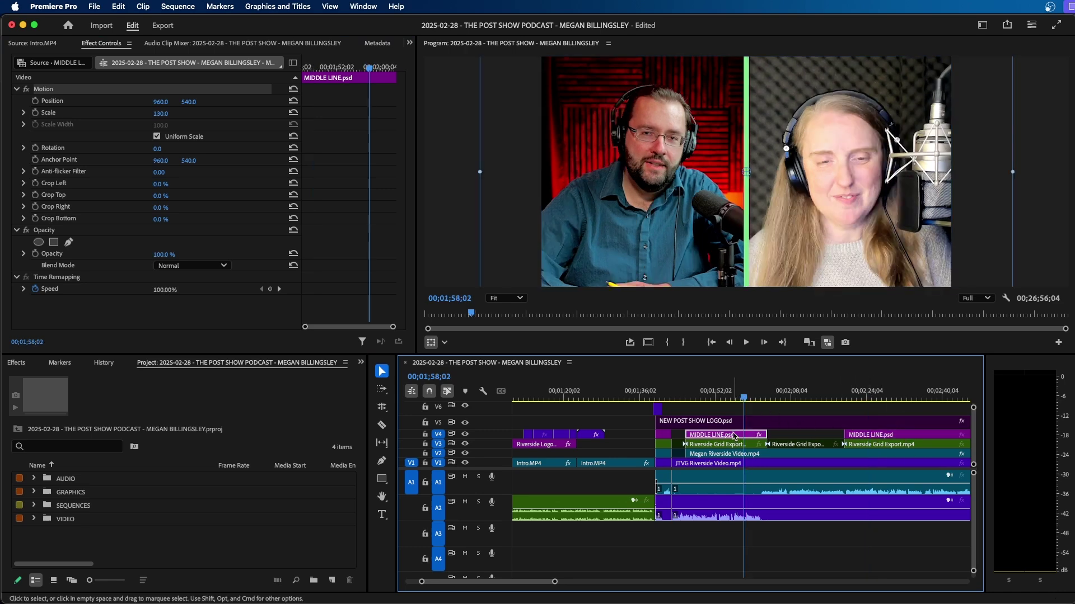
- Copy the first layer and paste only its Motion attributes onto the second MIDDLE LINE.psd layer
click(118, 6)
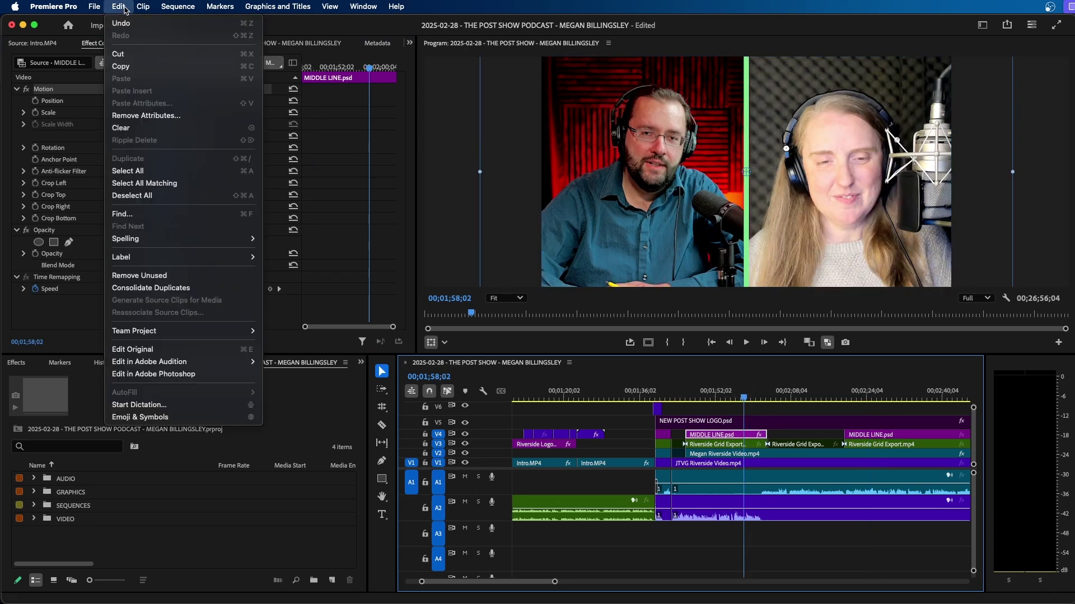
click(140, 53)
click(883, 435)
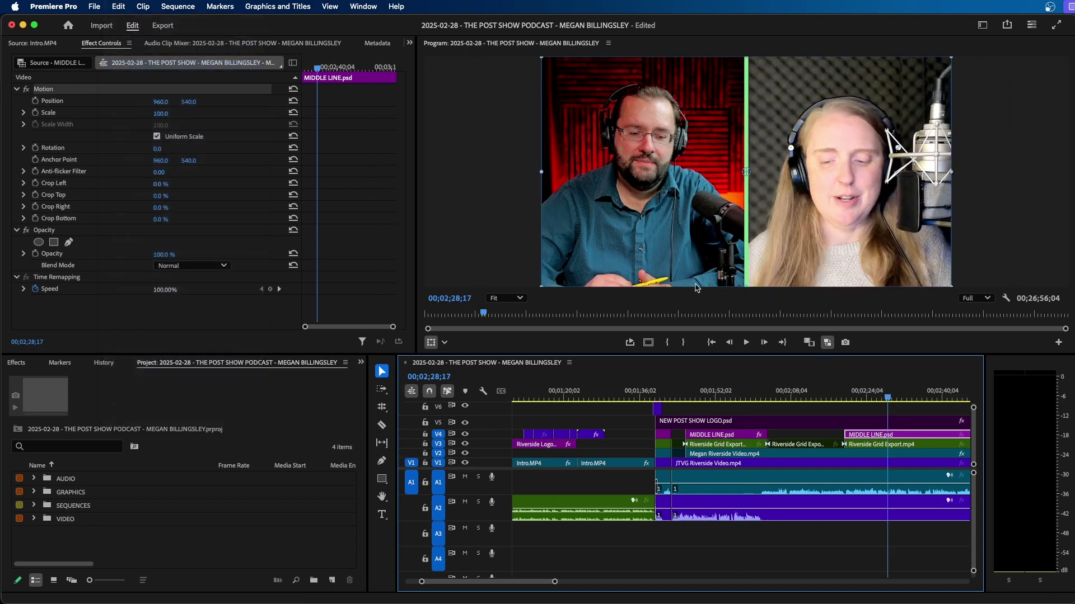
click(117, 6)
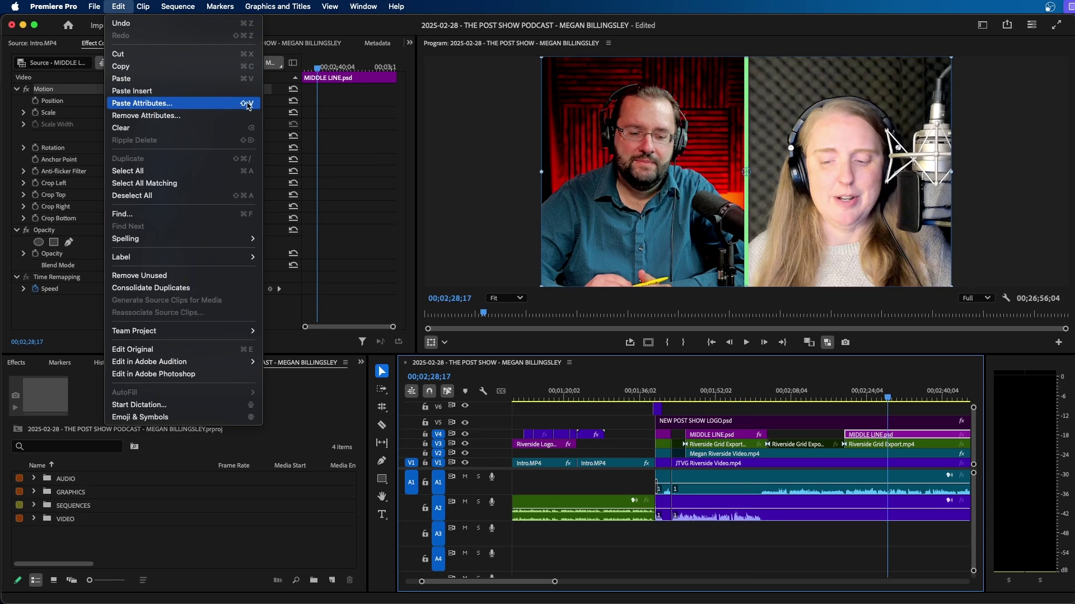
click(201, 107)
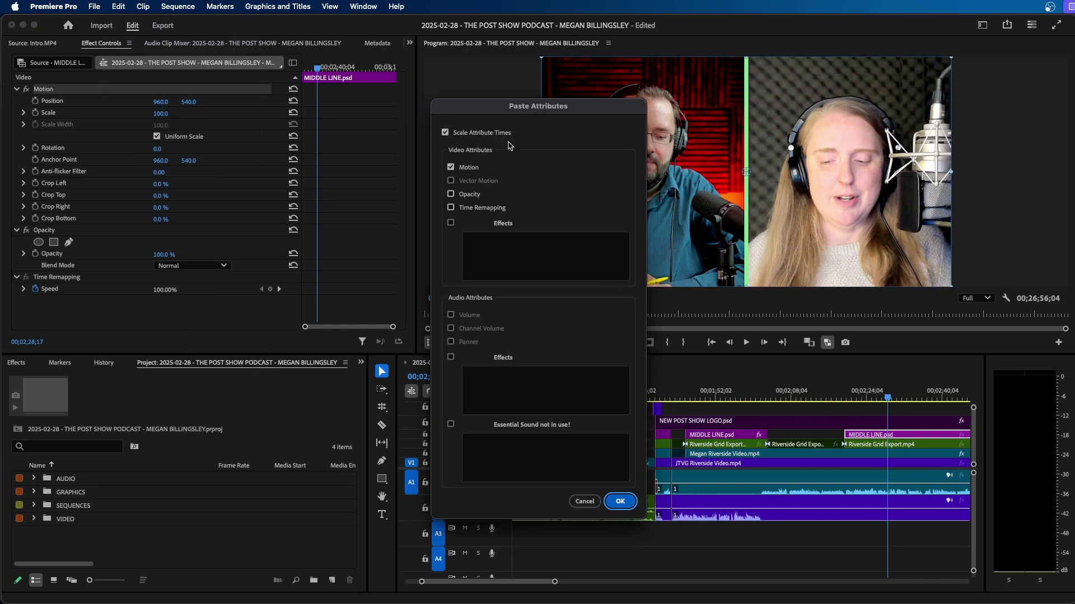
click(451, 167)
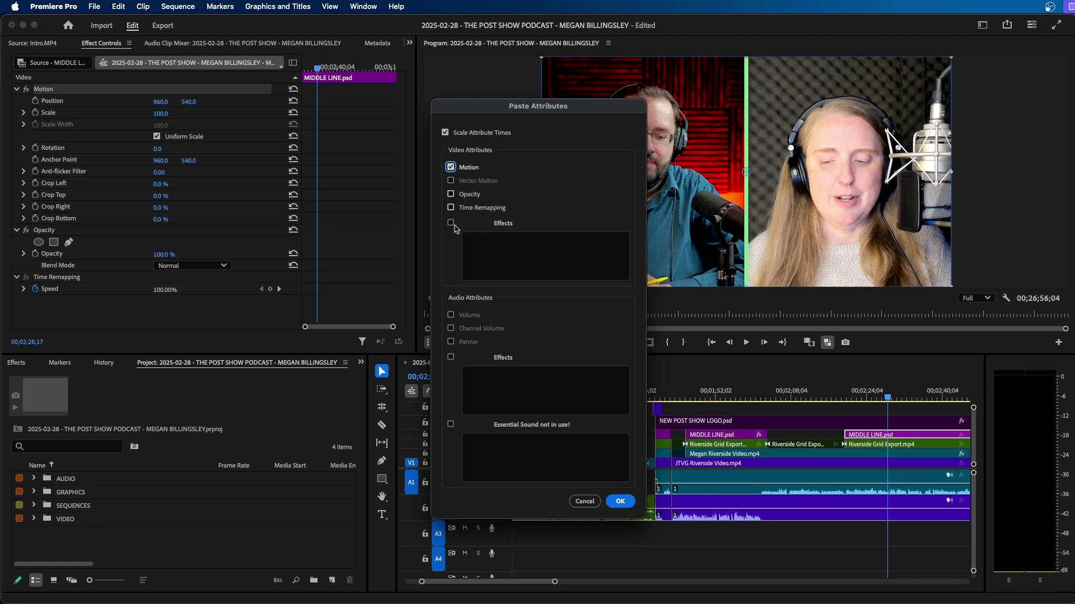
click(619, 502)
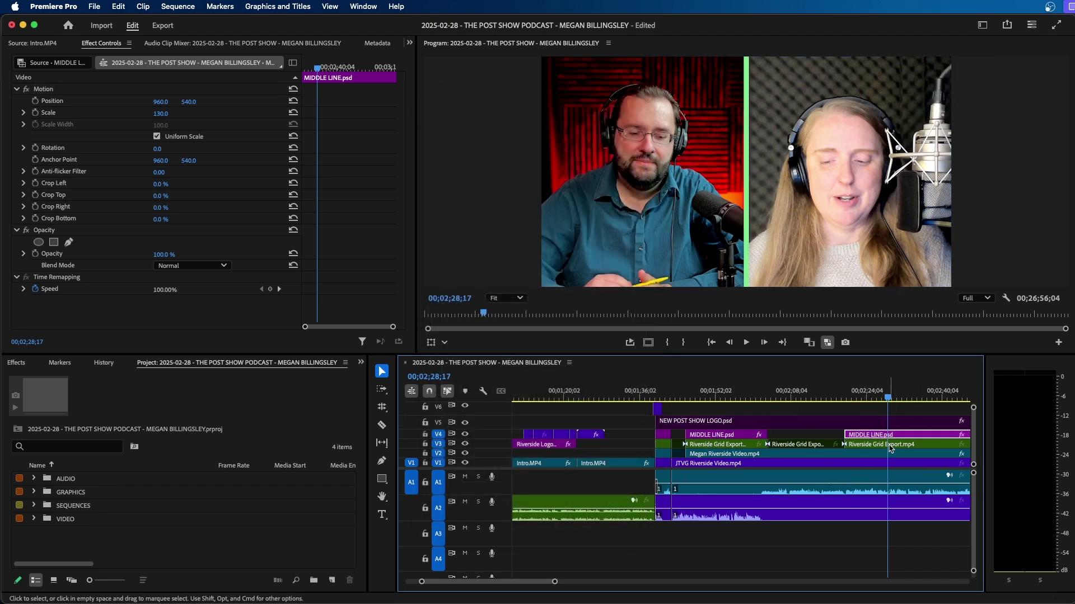
- Zoom the timeline out twice and try Track Select Forward from several clips
key(minus)
key(minus)
key(minus)
key(minus)
key(minus)
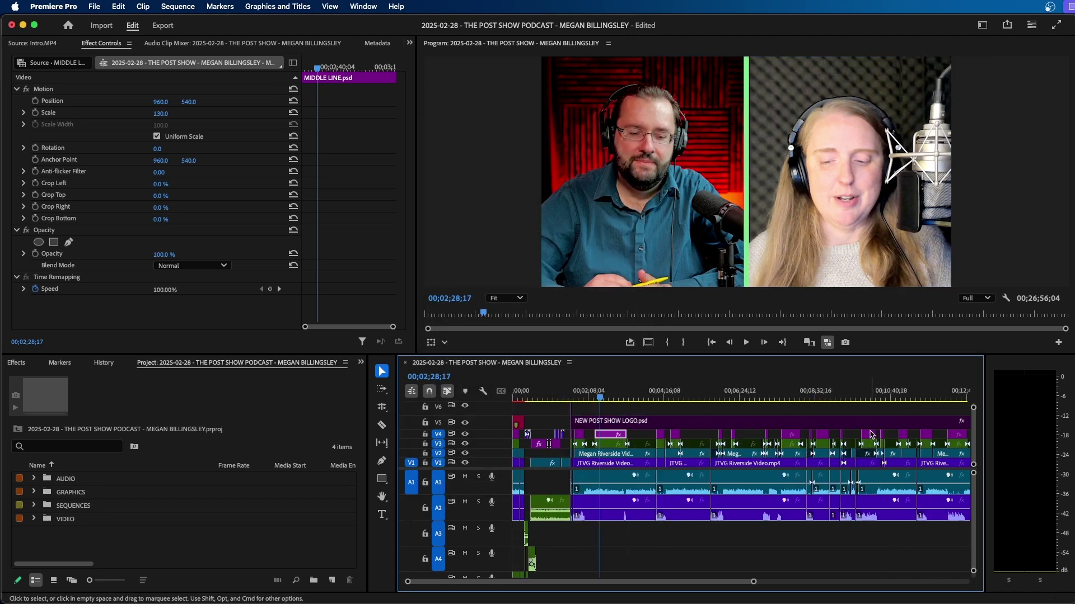
key(minus)
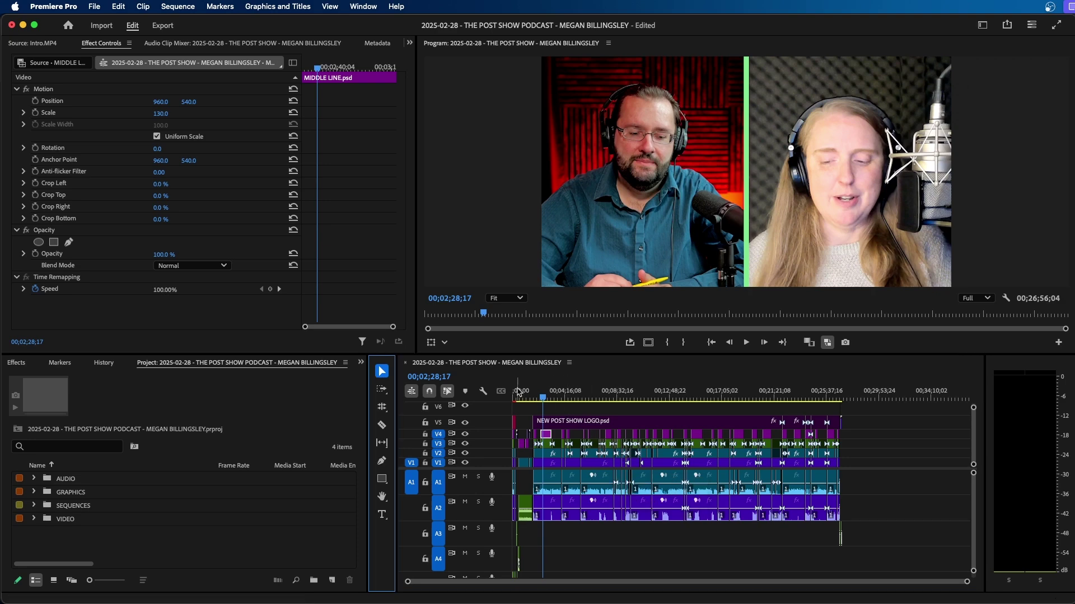
click(382, 390)
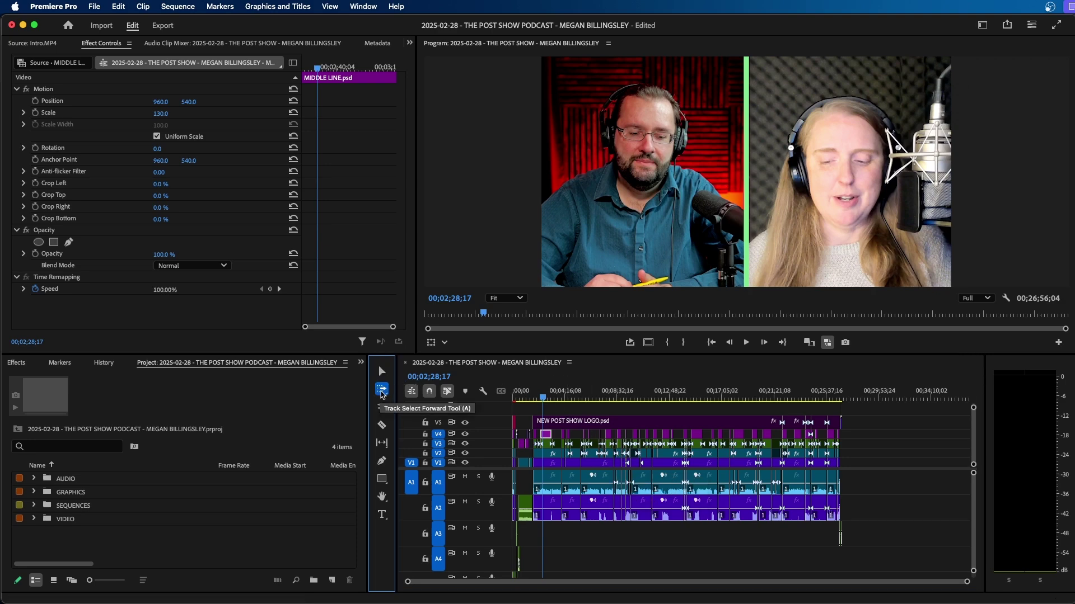
click(583, 448)
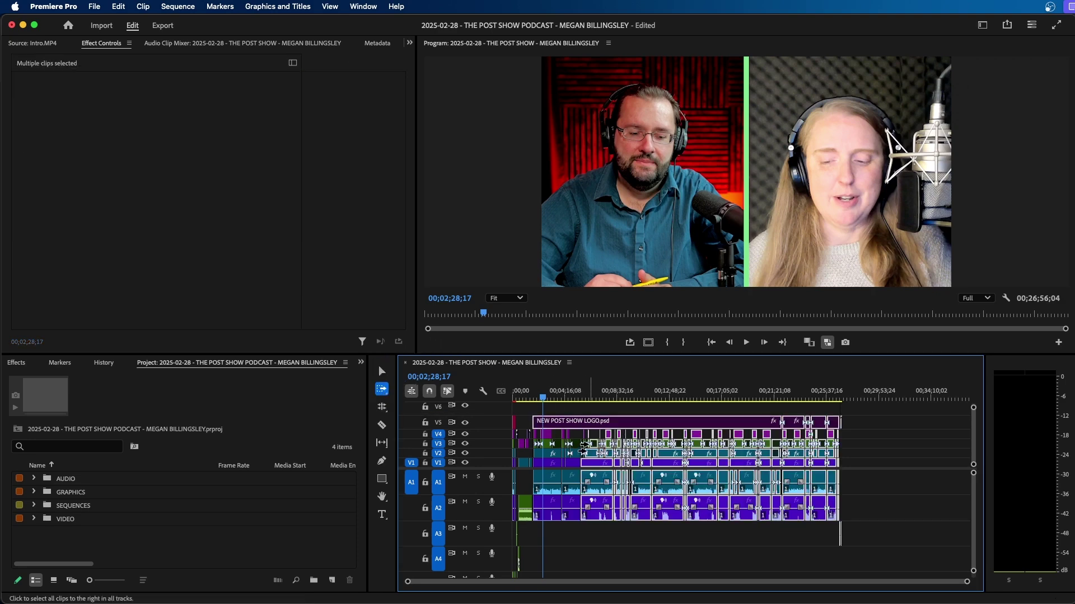
click(636, 445)
click(686, 442)
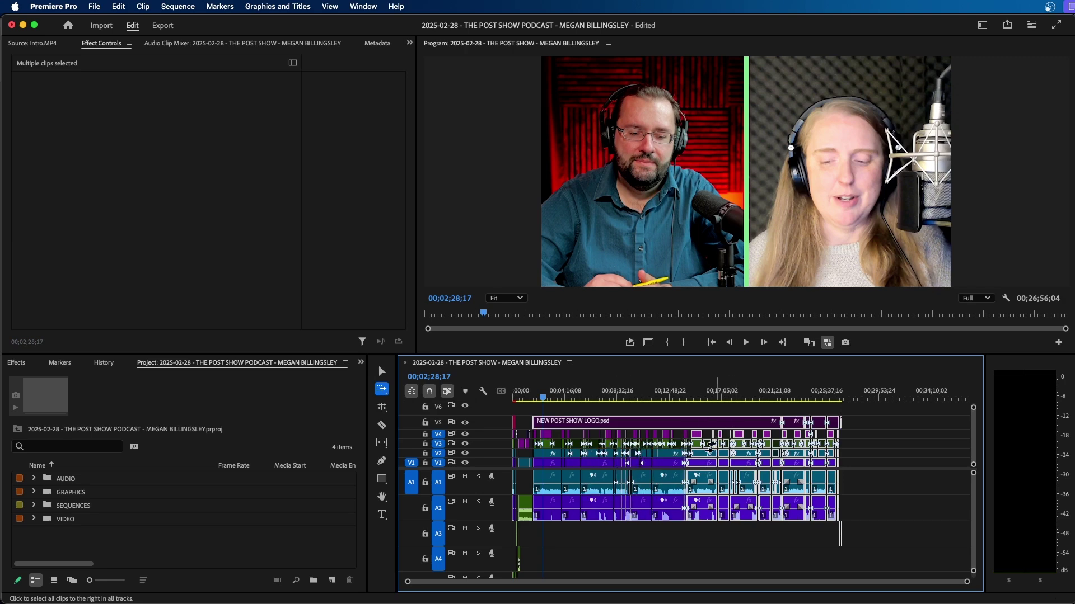
click(739, 446)
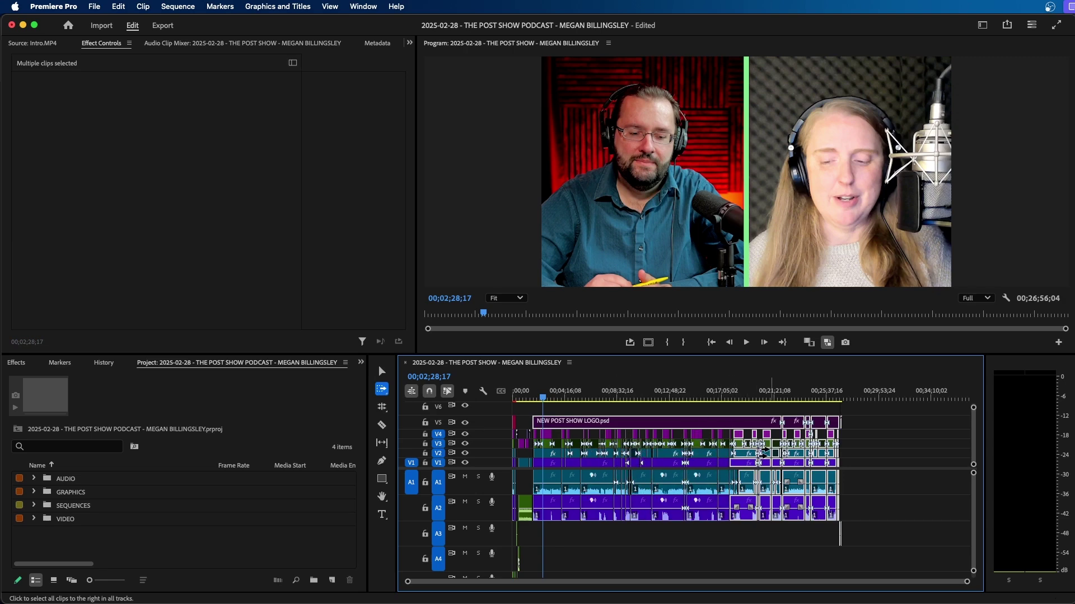
click(760, 451)
click(672, 458)
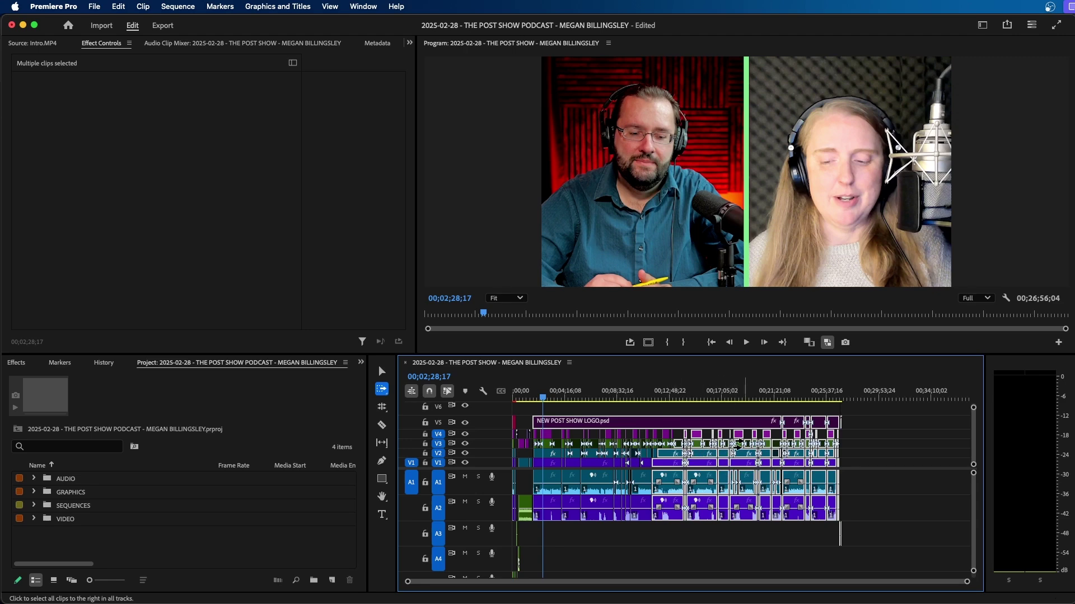
- Try Track Select Backward (Shift+A) at several clips, then return to Track Select Forward (A)
key(shift+a)
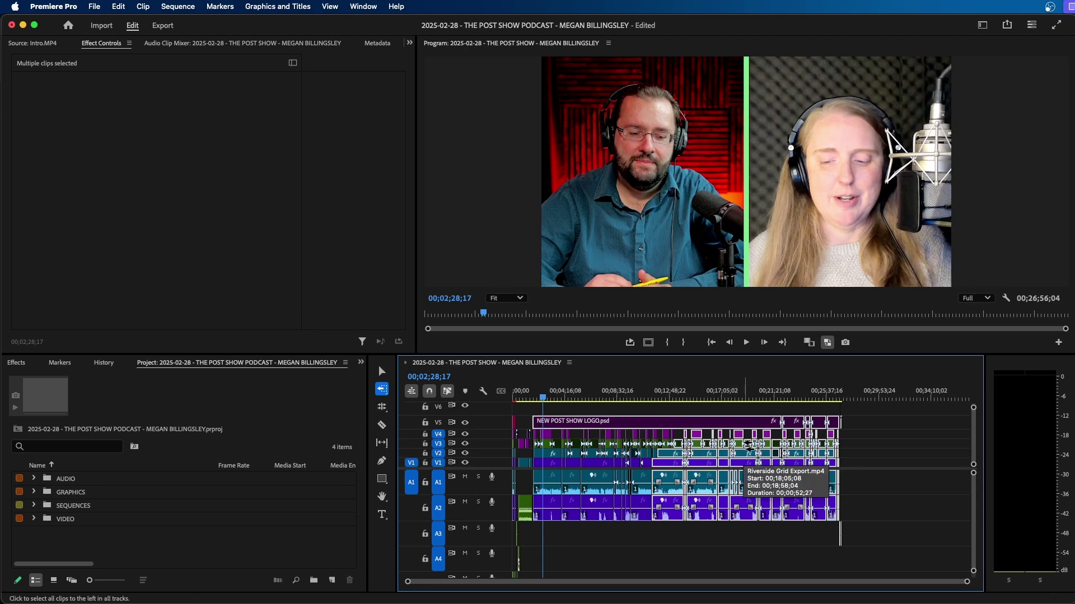
click(692, 455)
click(627, 457)
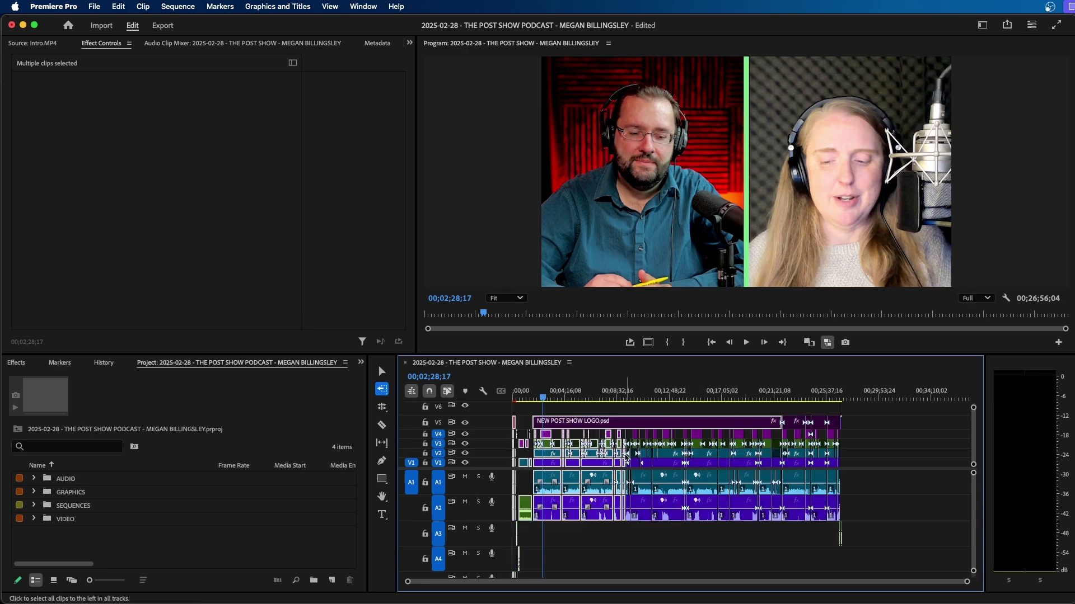
click(684, 458)
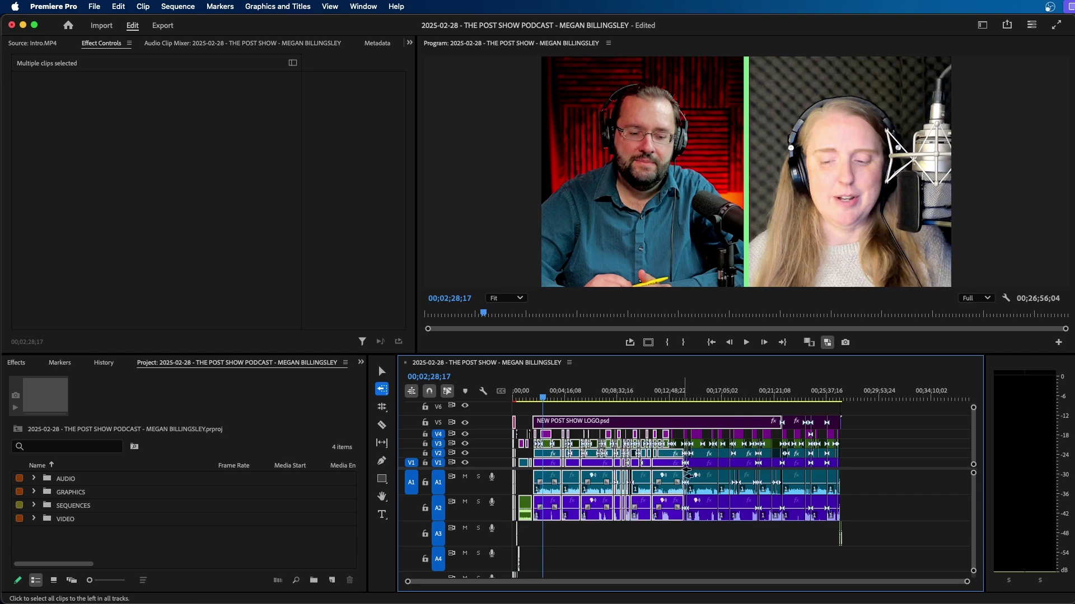
key(a)
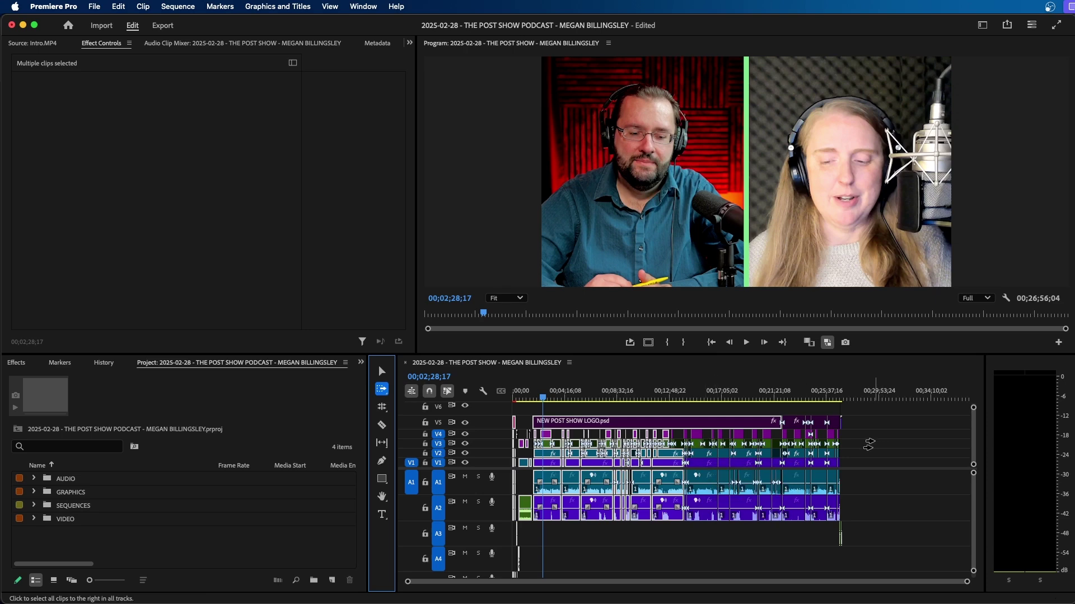
- Select the later V4 adjustment layers forward and paste their Motion attributes (Scale 130)
click(689, 444)
click(690, 453)
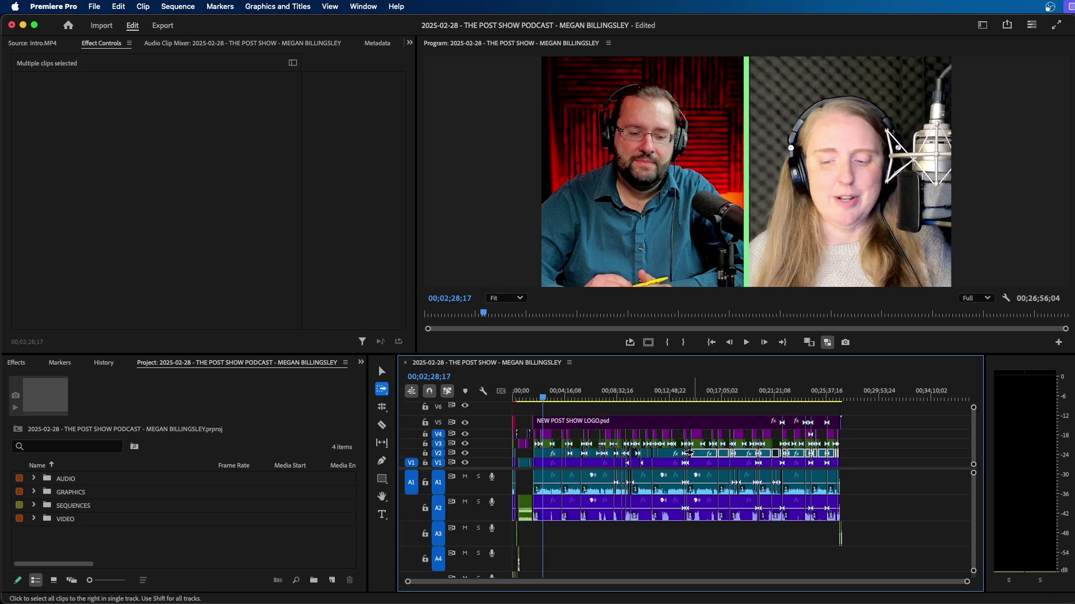
click(690, 479)
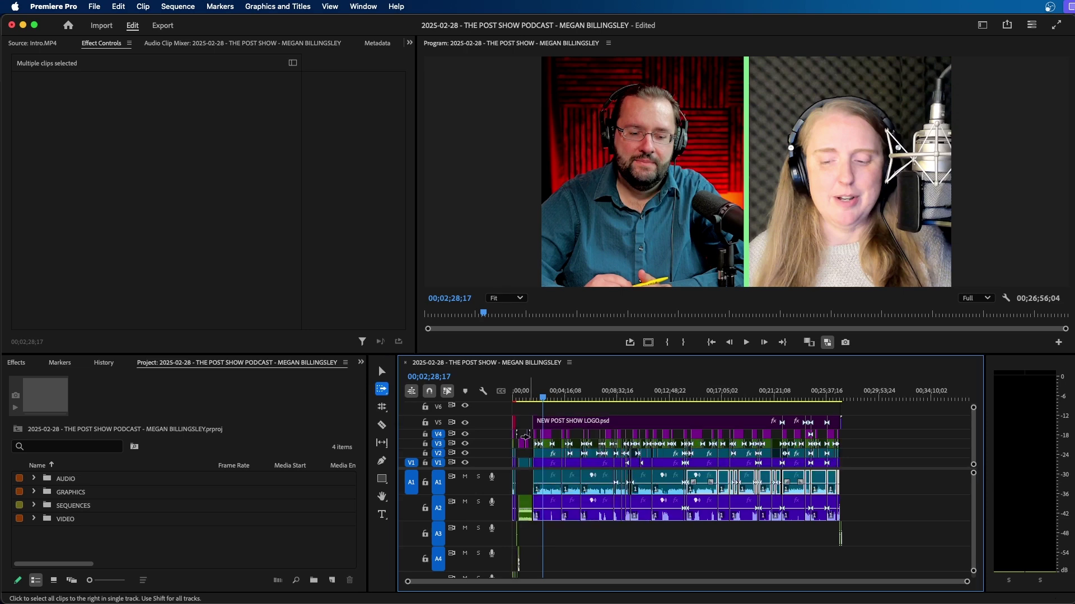
click(543, 434)
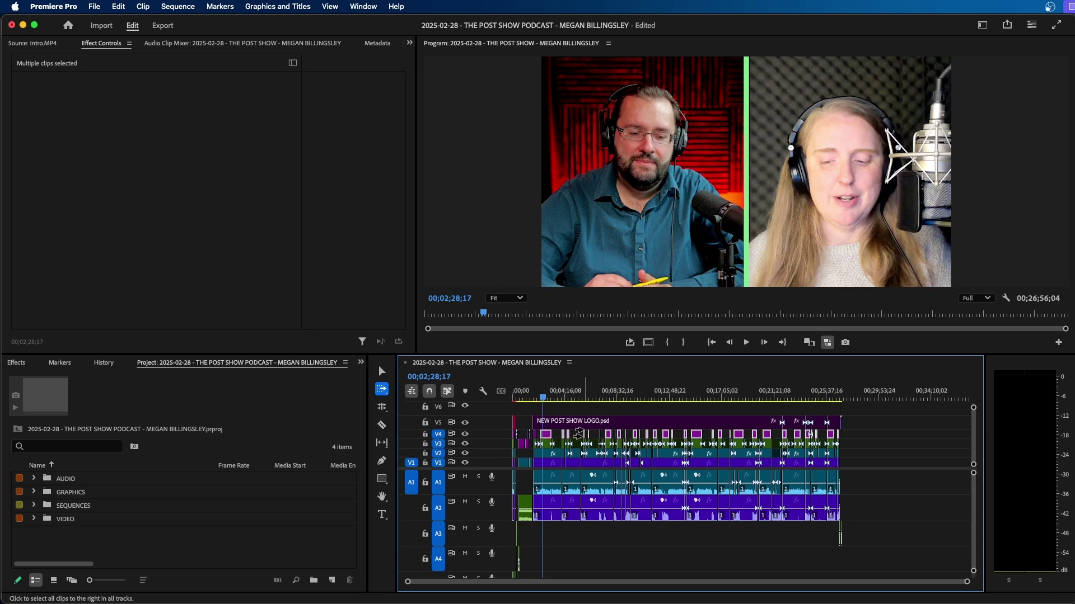
key(super+alt+v)
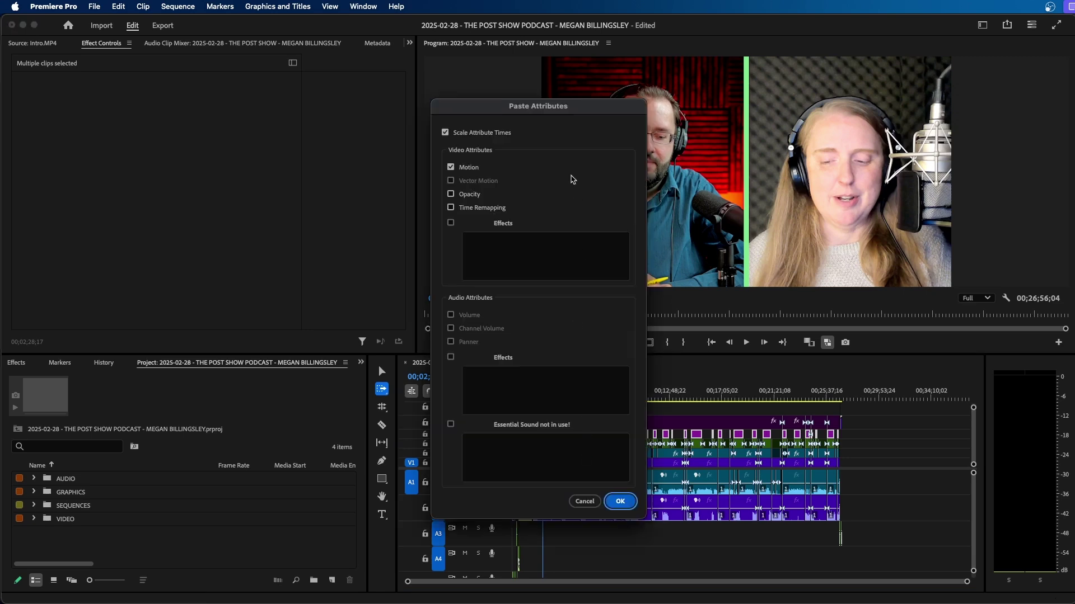
click(620, 500)
- Switch to the Selection tool (V) and check later layers' 130 zoom in the sequence
click(696, 395)
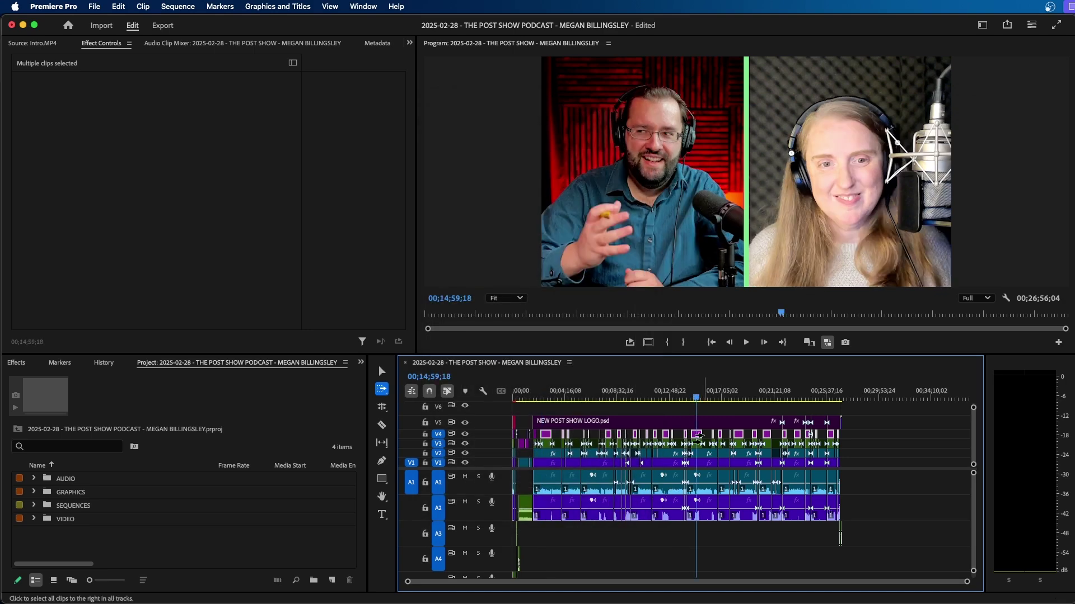
key(v)
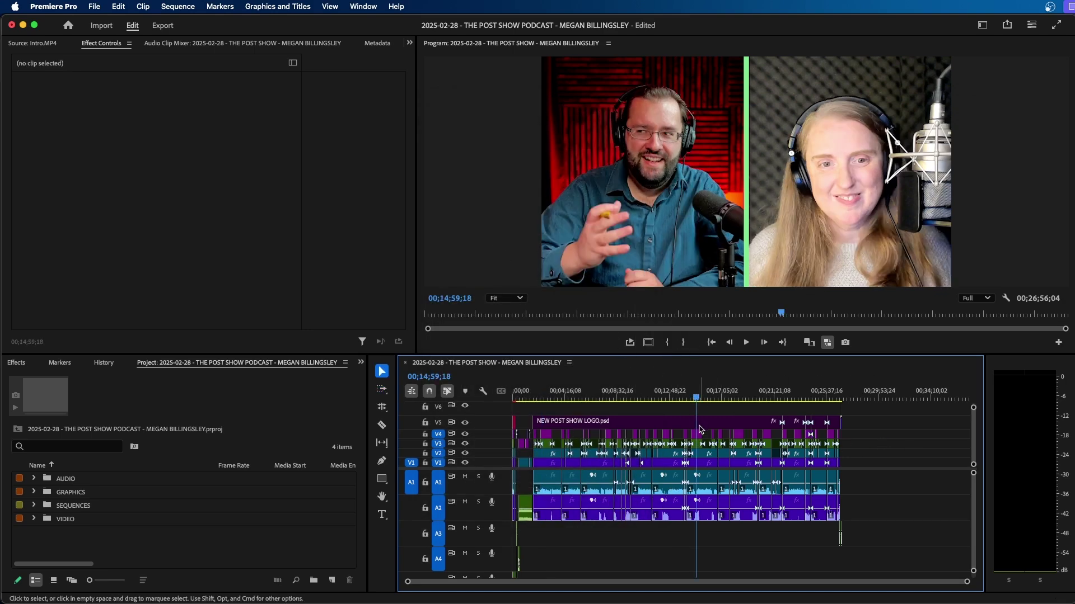
click(696, 434)
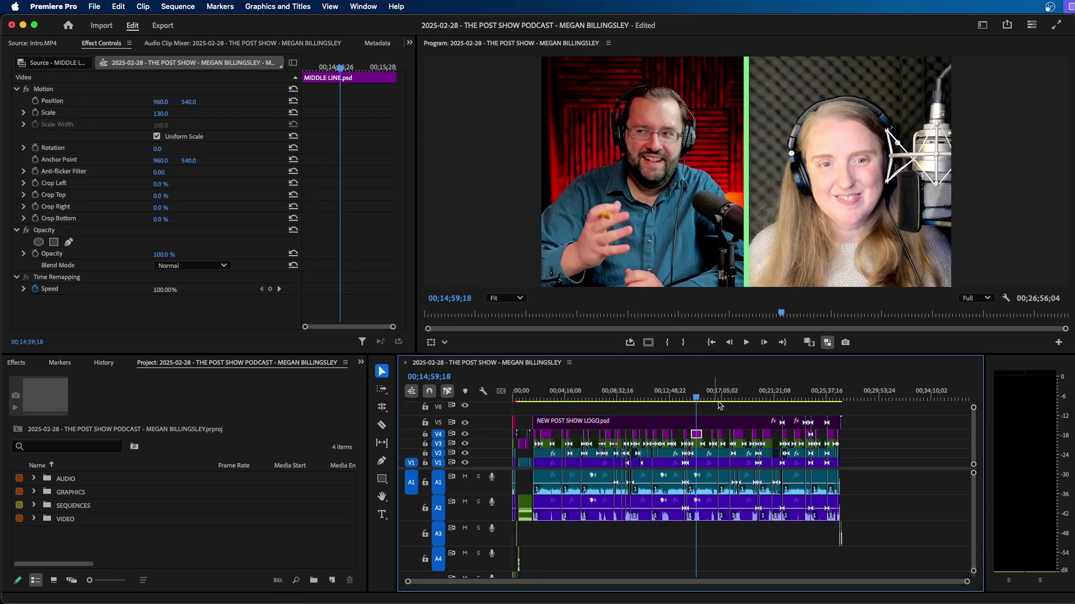
click(738, 395)
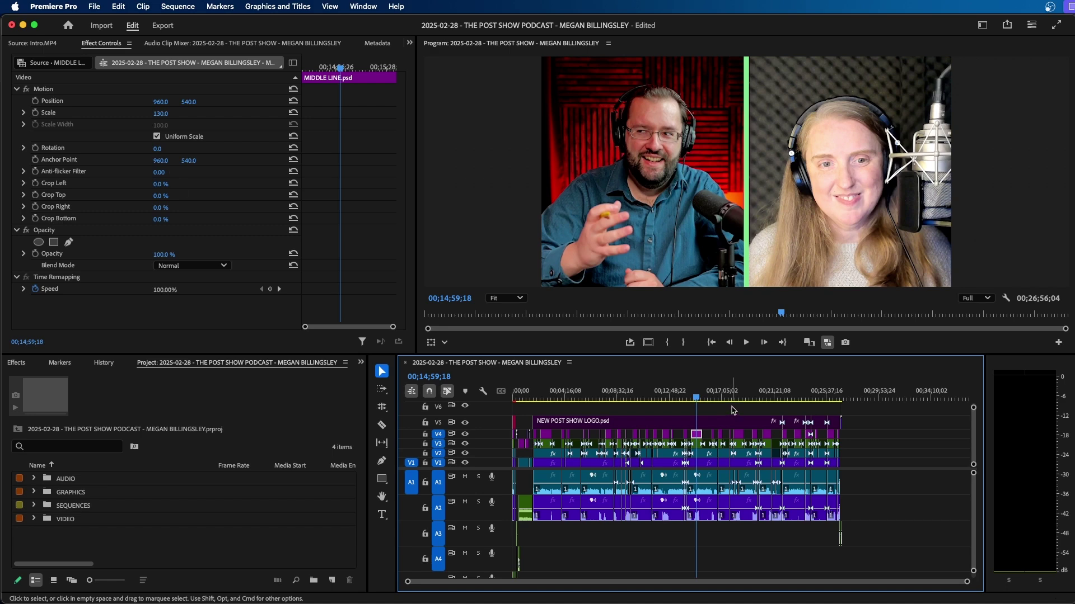
click(765, 395)
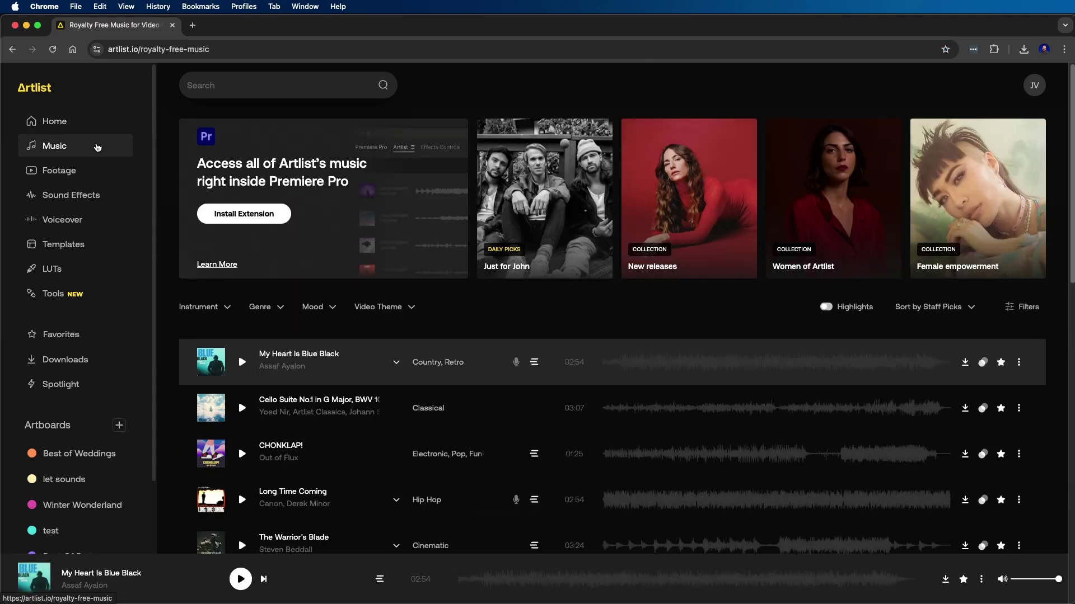
- Switch the Artlist sidebar from Music to the Tools page
click(54, 293)
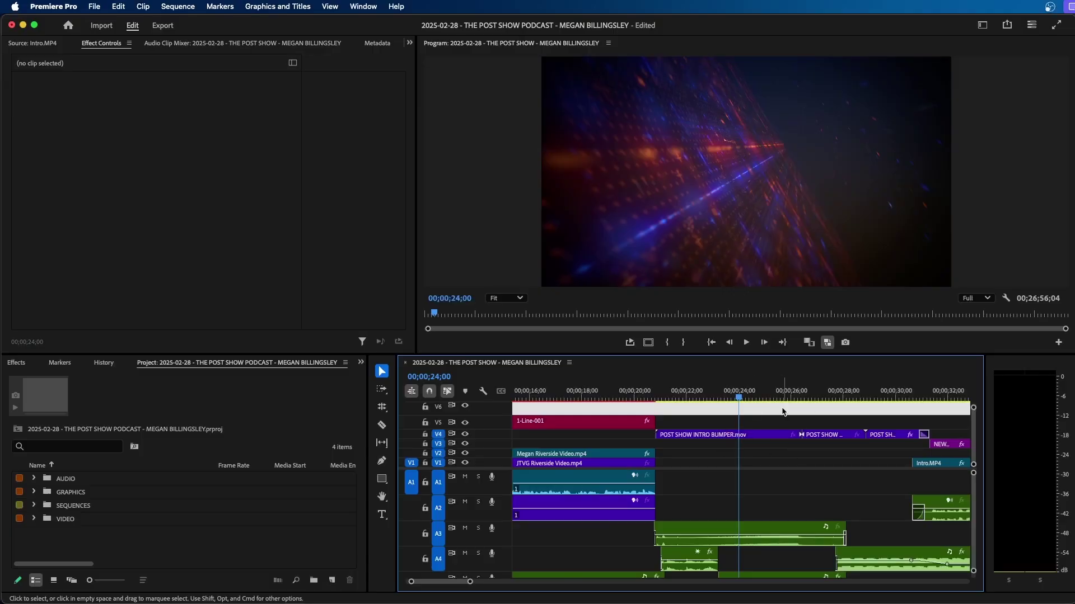
- Play the intro, stop on the bumper clip, and expand Video Effects in the Effects panel
key(space)
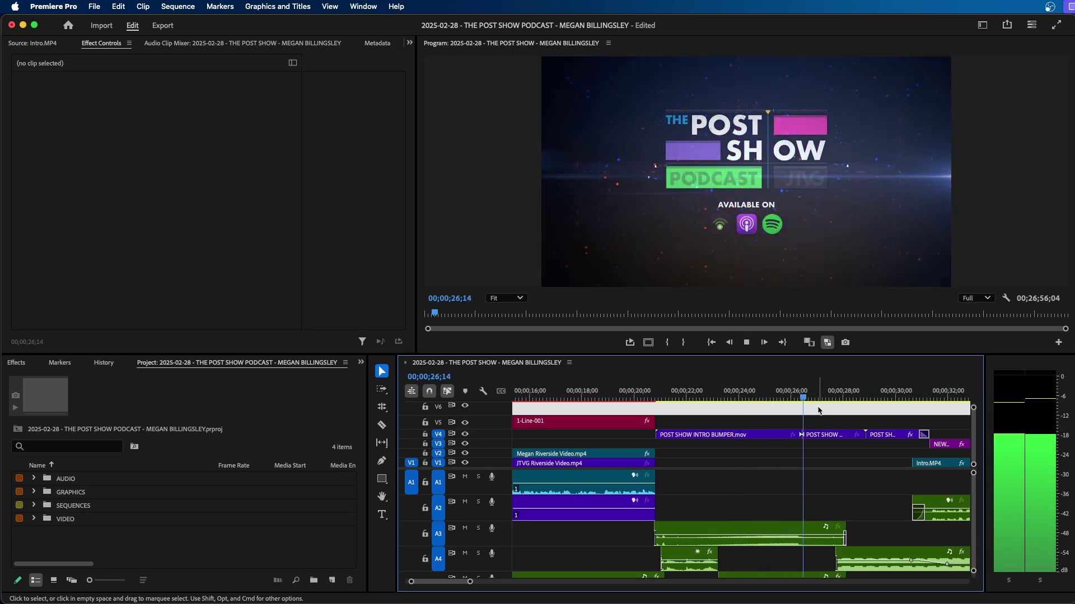
click(786, 397)
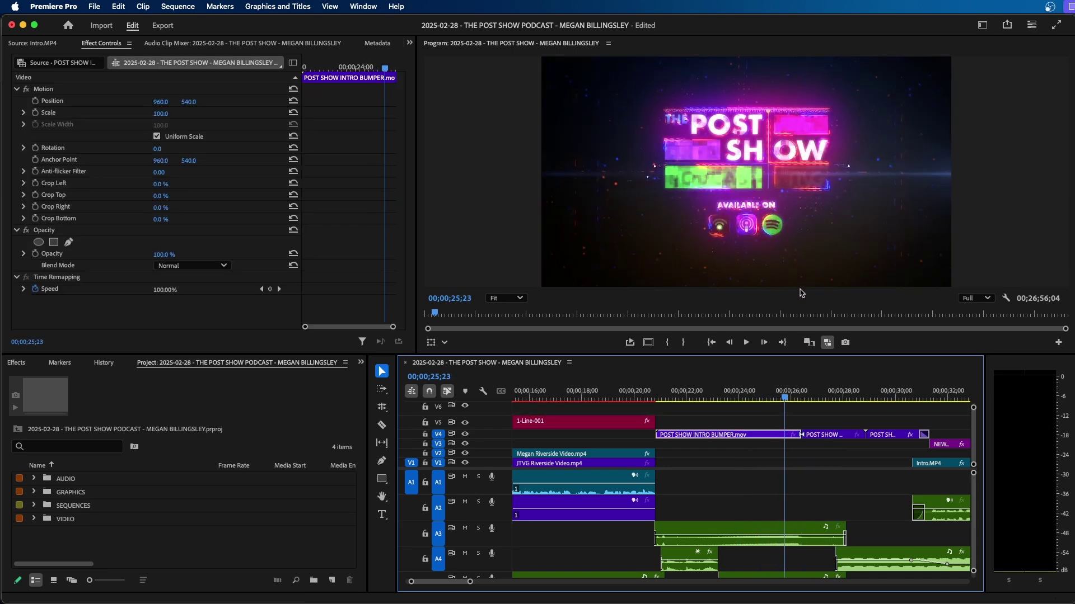
click(108, 399)
click(29, 362)
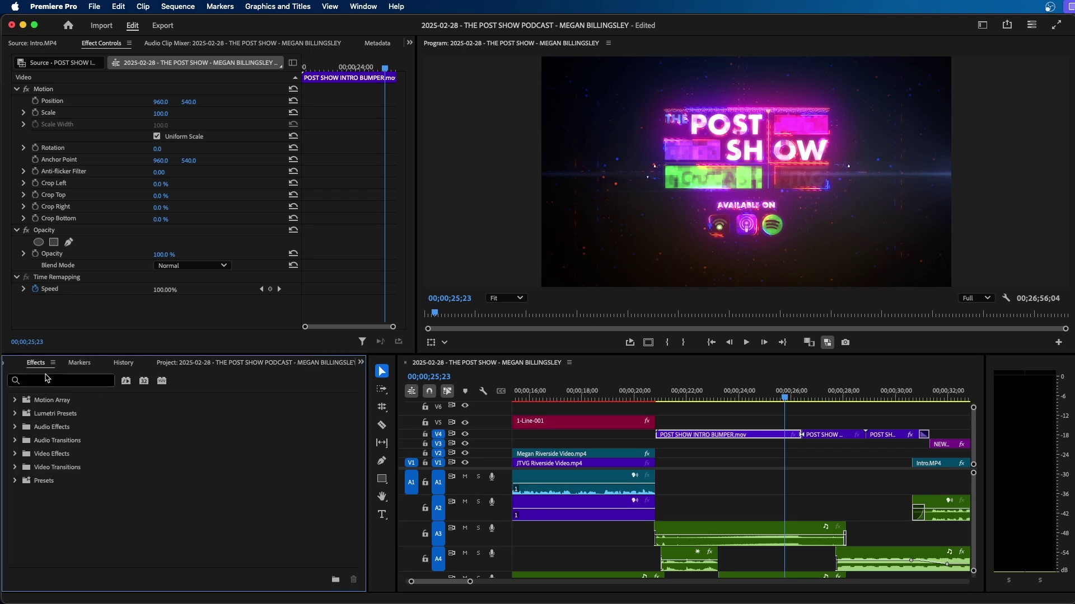
click(15, 454)
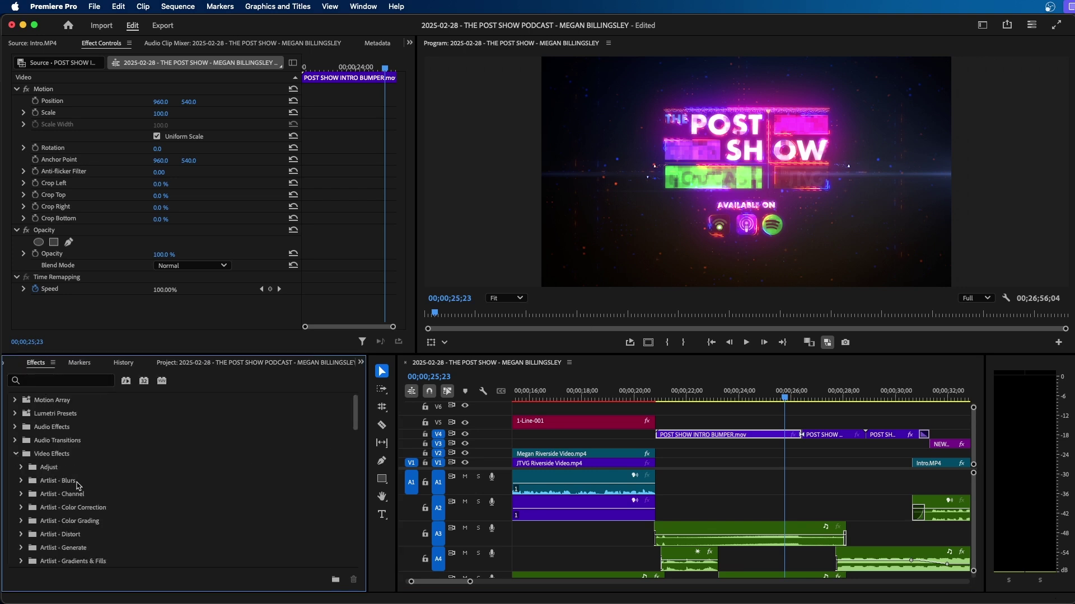
scroll(61, 532, down, 3)
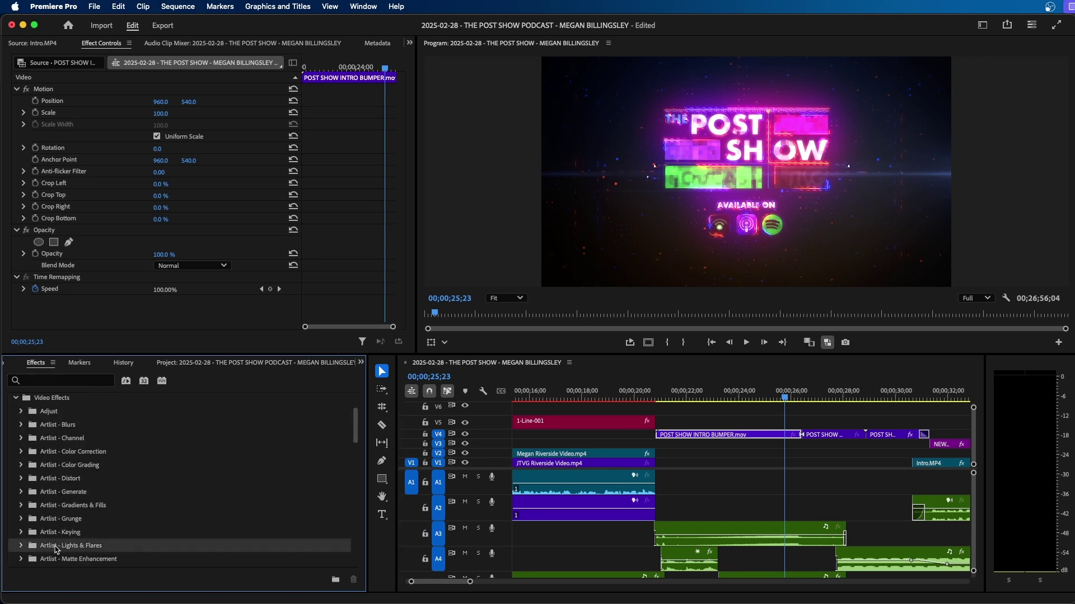
- Drag Gleam from Artist - Lights & Flares onto the POST SHOW INTRO BUMPER clip
click(20, 546)
scroll(84, 523, down, 3)
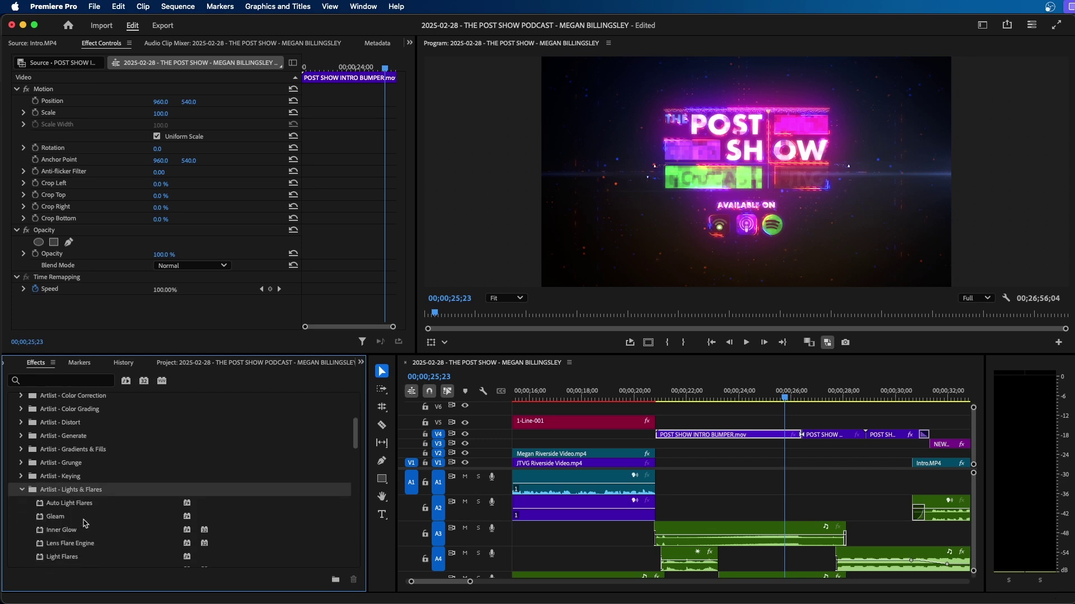
scroll(82, 528, down, 2)
drag(55, 472, 730, 436)
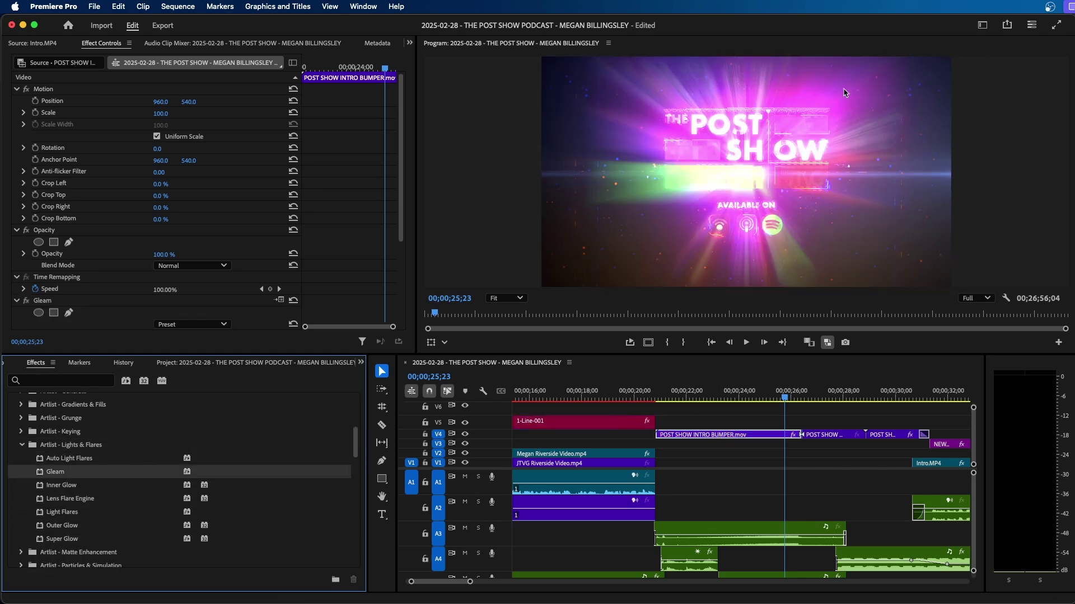
scroll(332, 233, down, 5)
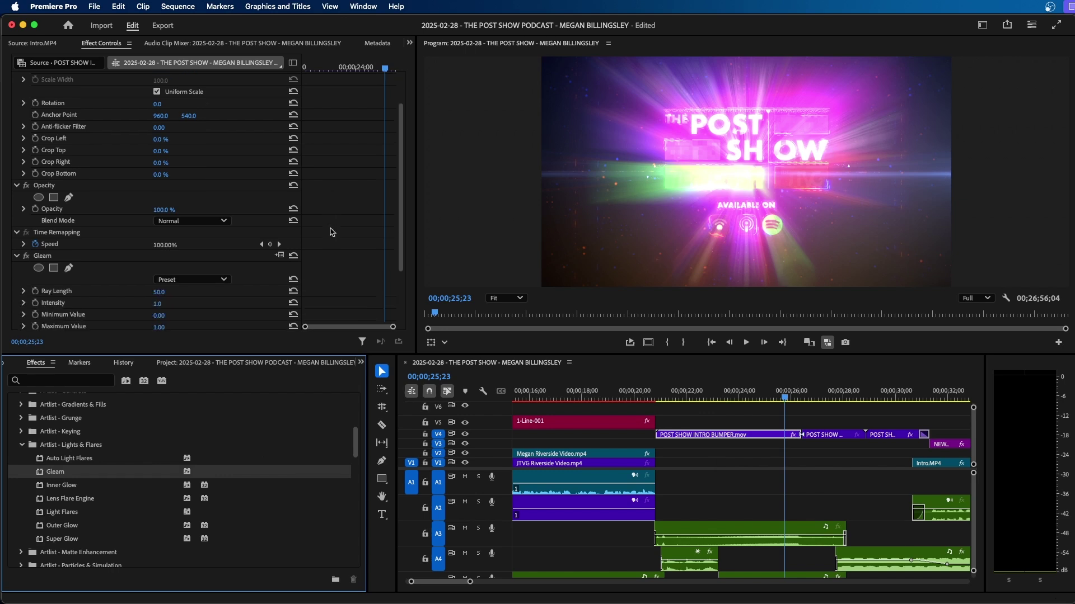
click(101, 43)
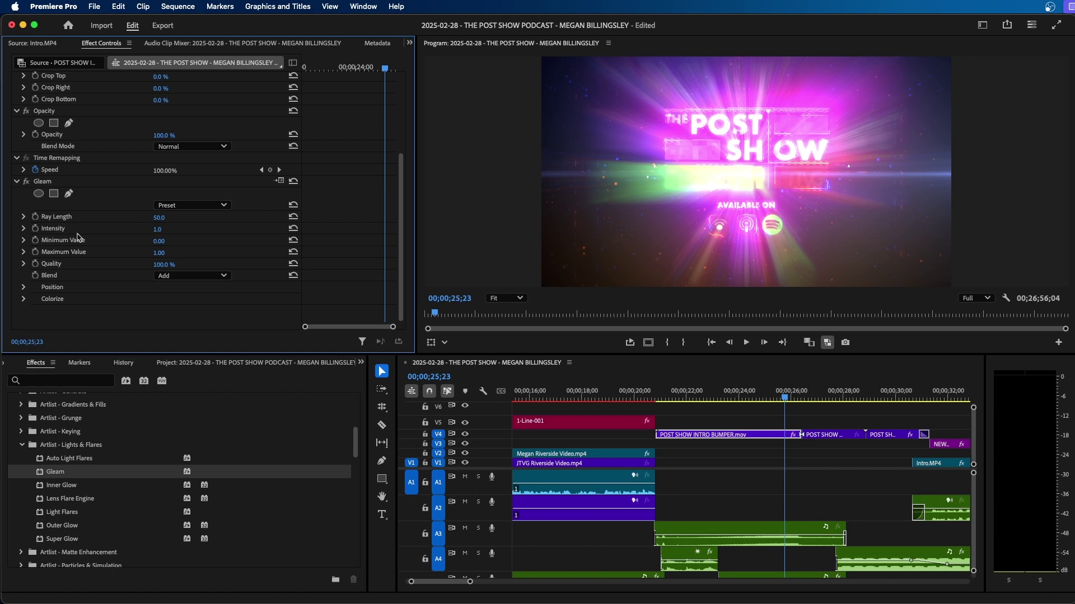
- Keyframe Gleam Intensity at 1.0 on 25;23 and at 0 fifteen frames earlier on 25;08
click(36, 229)
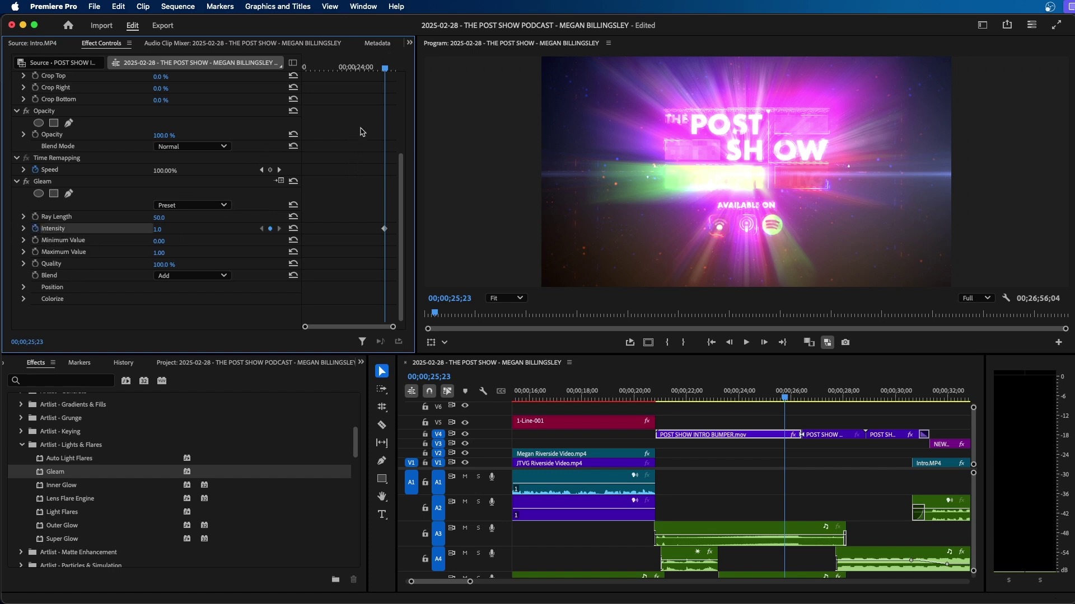
key(shift+Left)
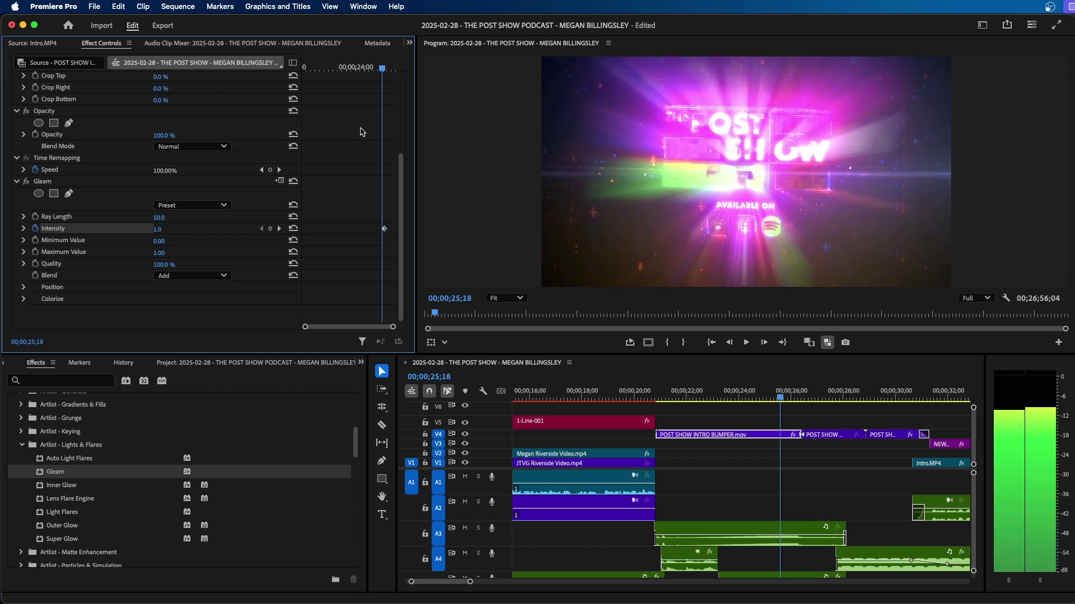
key(shift+Left)
key(shift+Left)
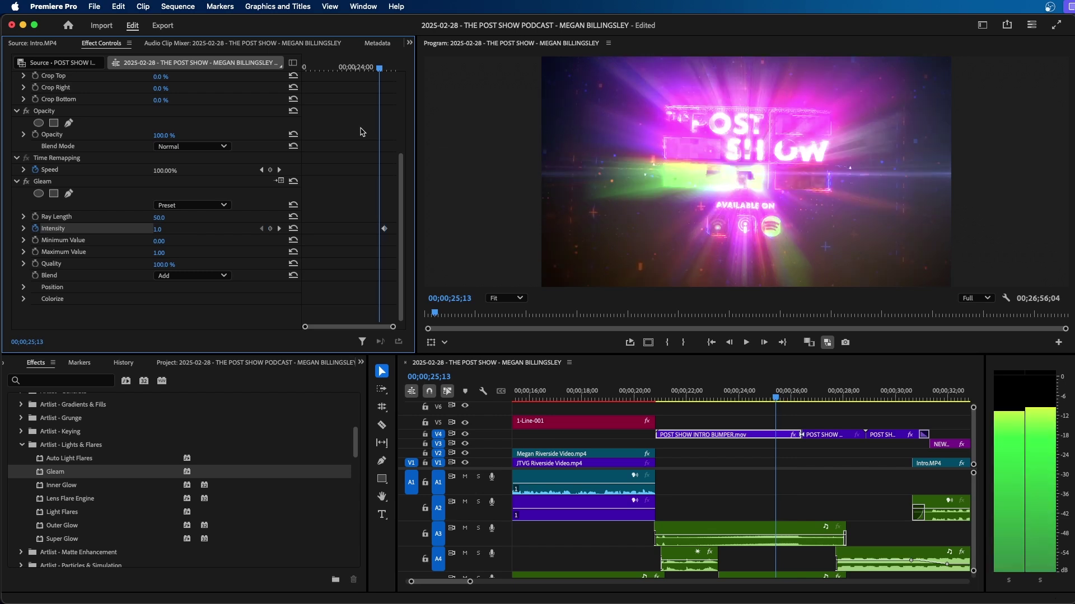
click(160, 234)
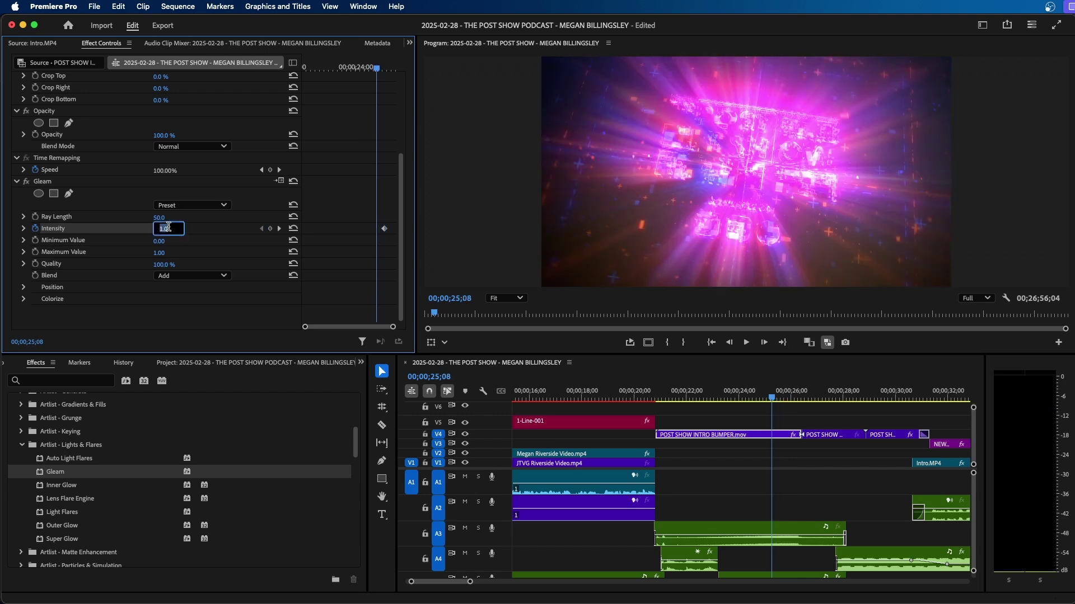
text(0)
key(Return)
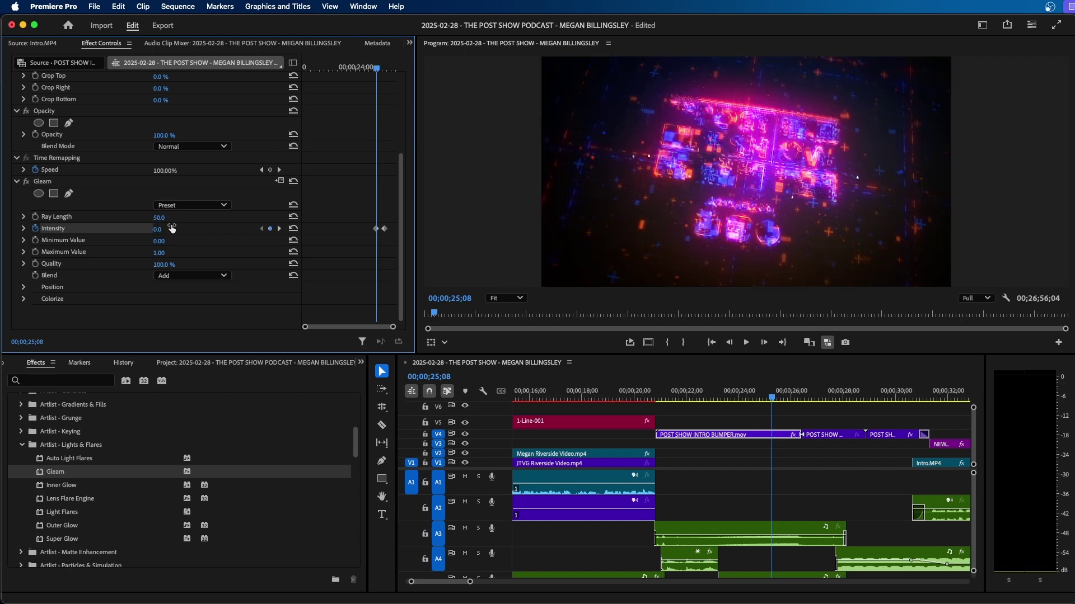
- Add an Intensity 0 keyframe at 26;08 and play back the glow from 24;04
click(280, 229)
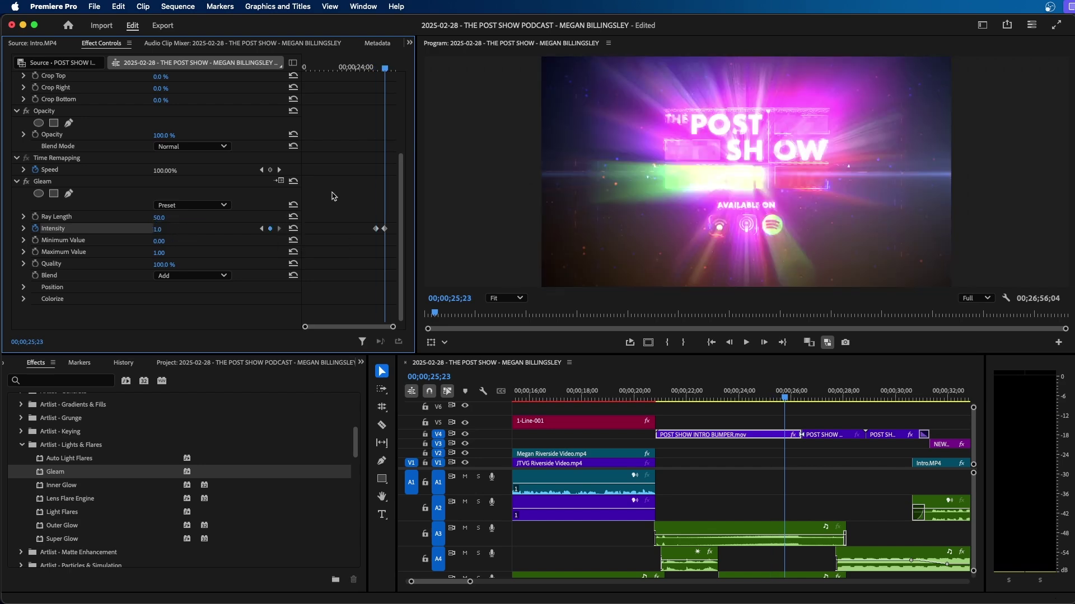
key(shift+Right)
key(shift+Right)
key(shift+Right)
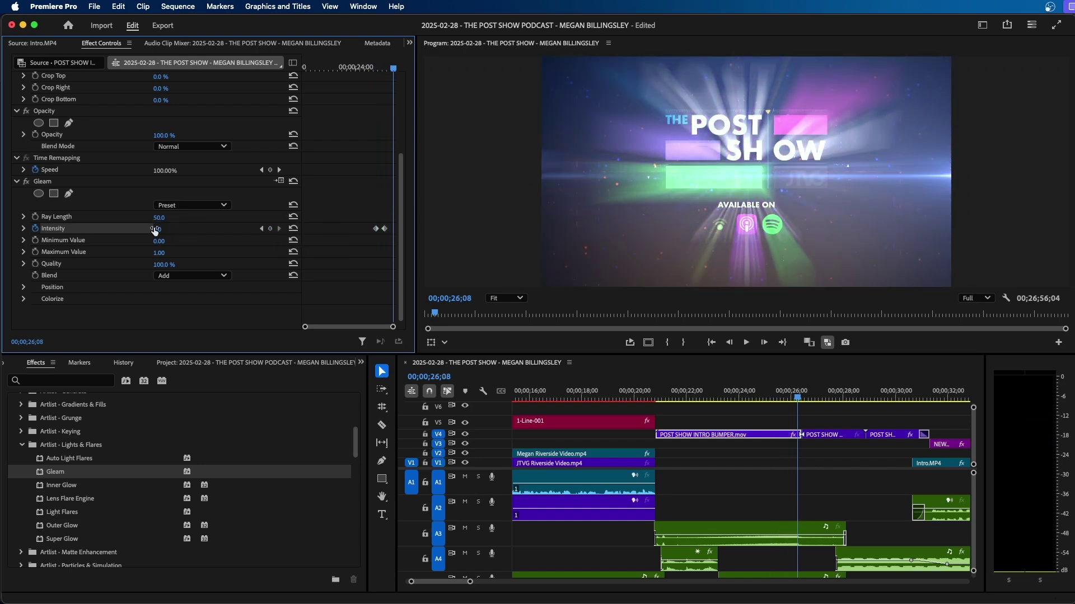
click(155, 229)
text(0)
key(Return)
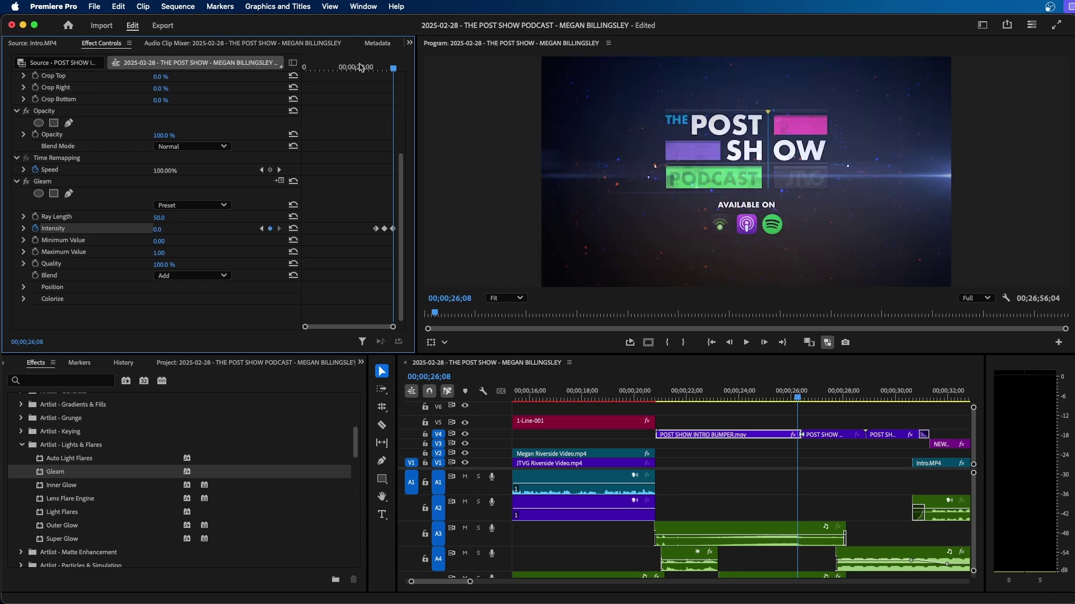
click(358, 67)
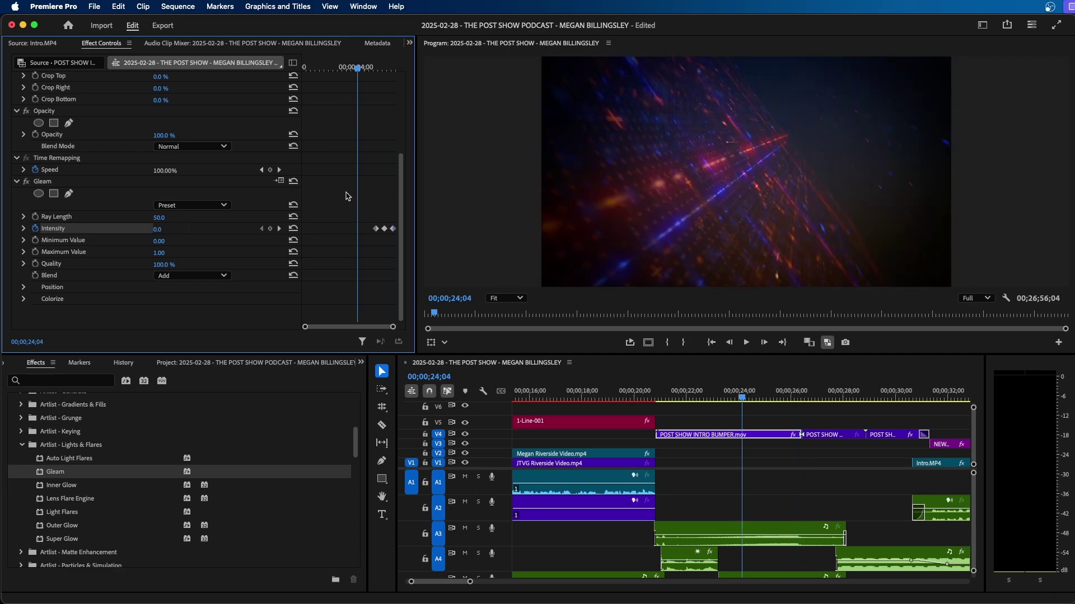
key(space)
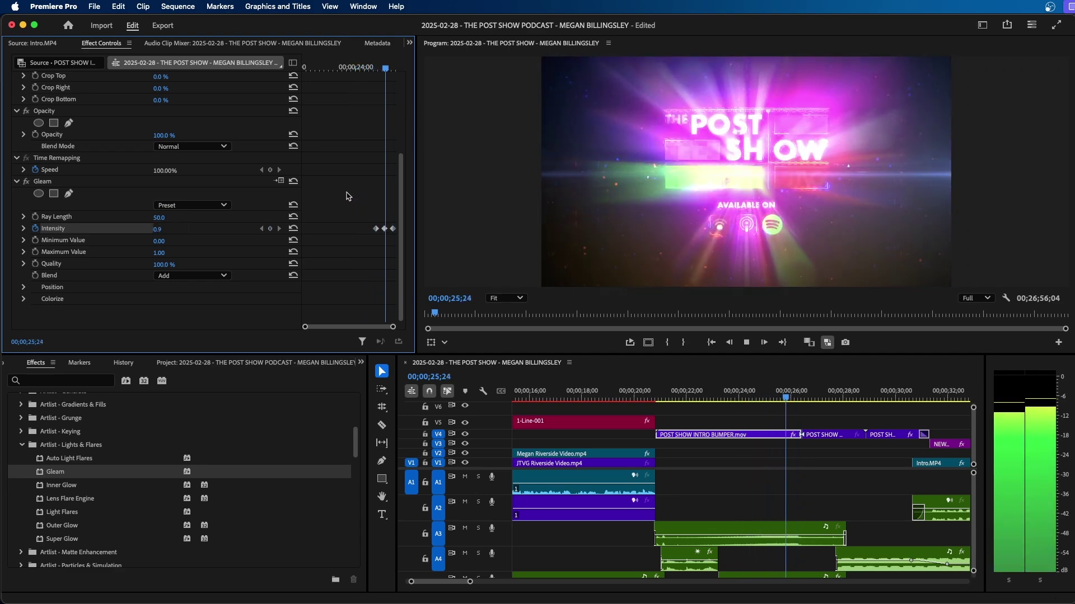
key(space)
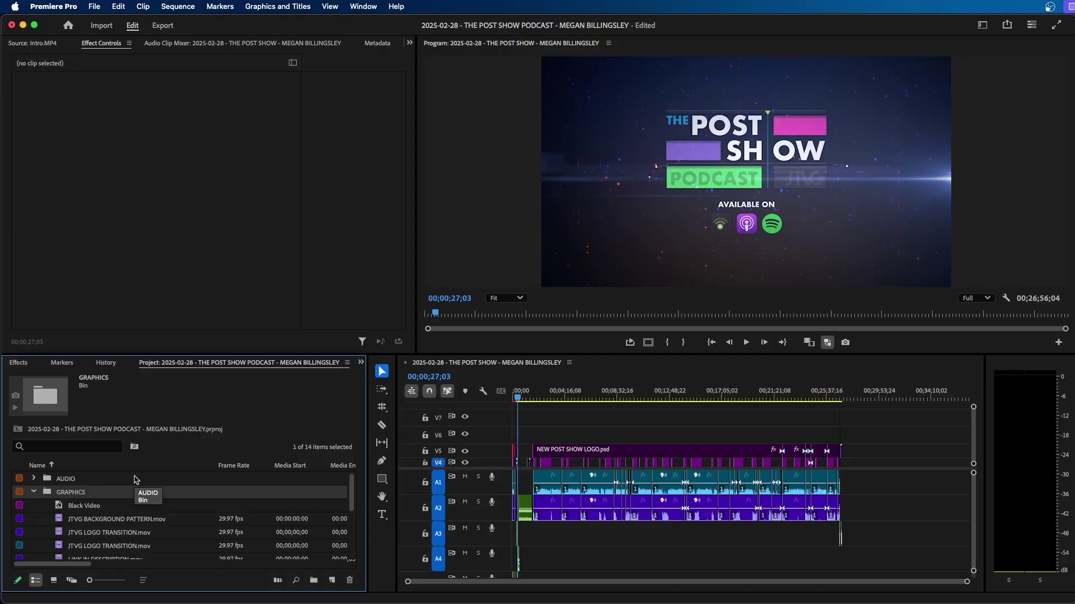
- Create a new 1920×1080, 29.97 fps adjustment layer from the Project panel's New Item menu
click(333, 582)
click(358, 494)
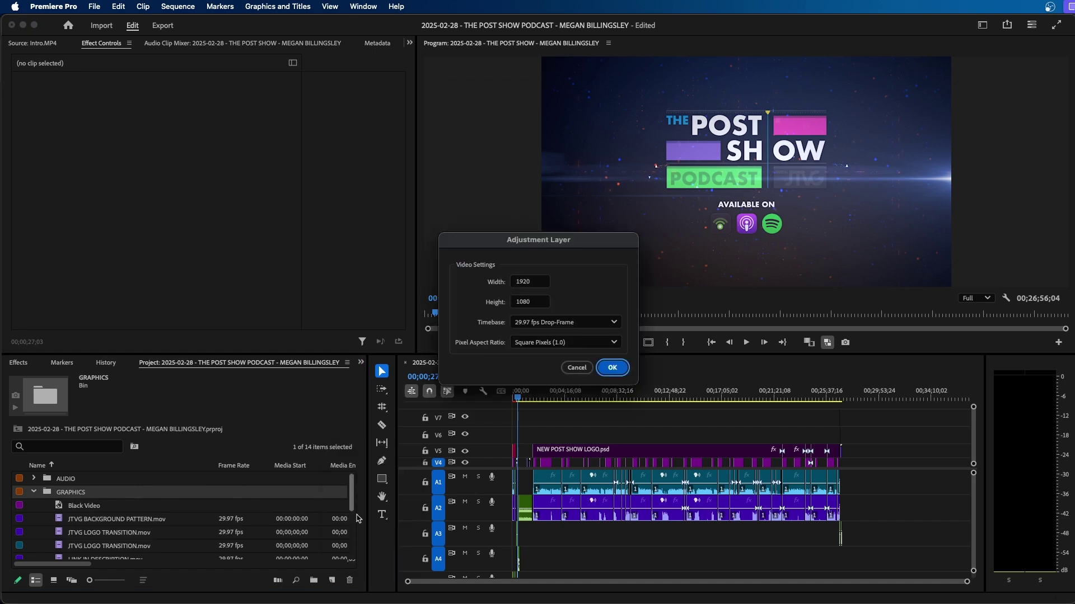
click(612, 370)
- Place the adjustment layer on V7, stretched across the whole sequence
drag(102, 510, 517, 417)
drag(518, 417, 838, 417)
click(880, 427)
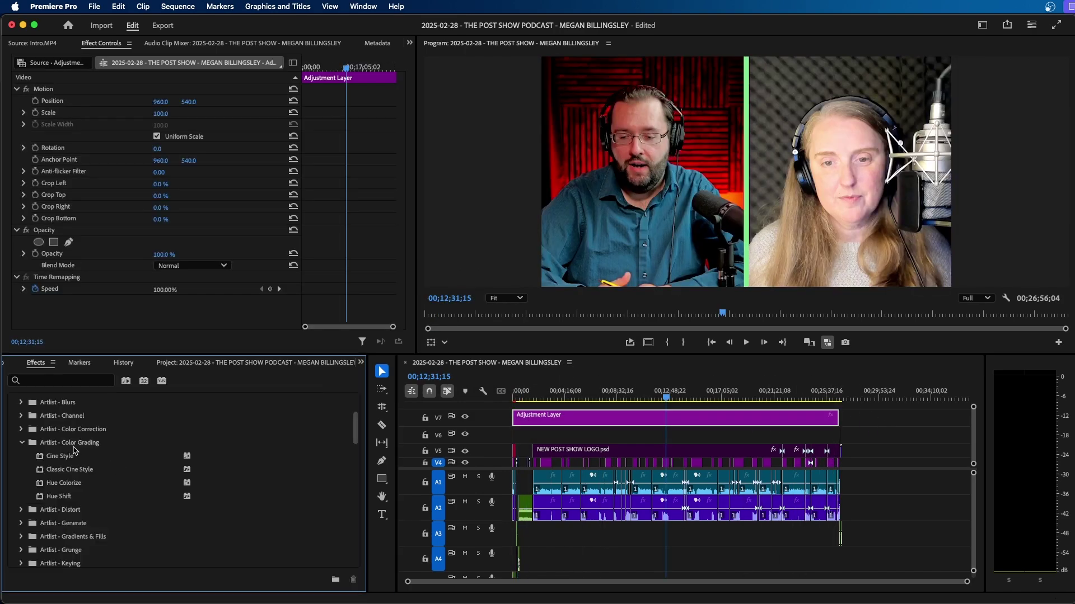
- Apply Cine Style with the Light preset to the adjustment layer and scrub to review the grade
drag(66, 458, 680, 414)
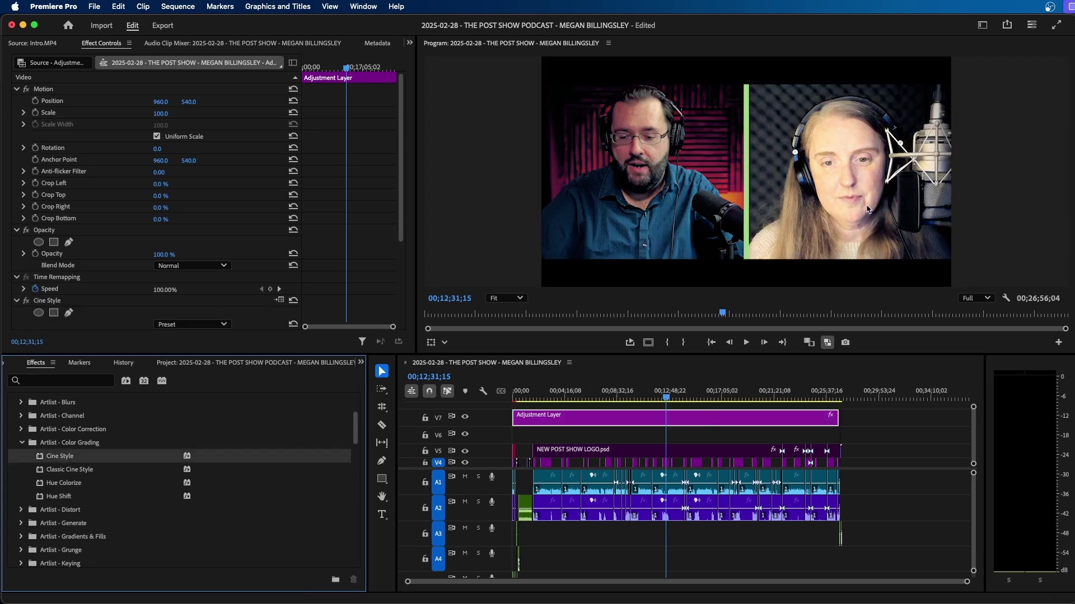
scroll(226, 208, down, 5)
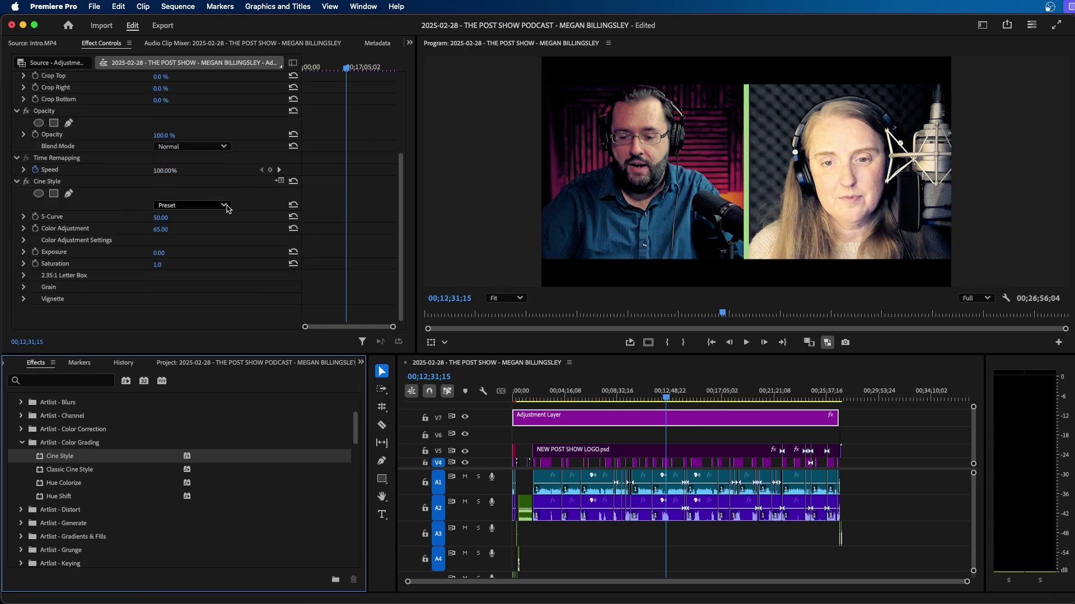
click(202, 206)
click(193, 246)
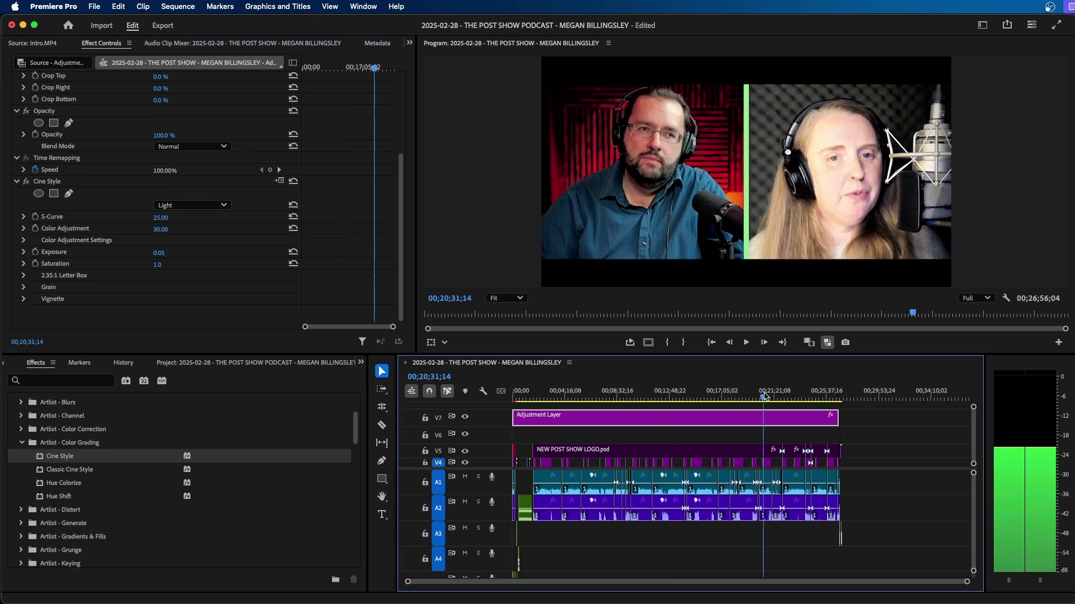
click(687, 392)
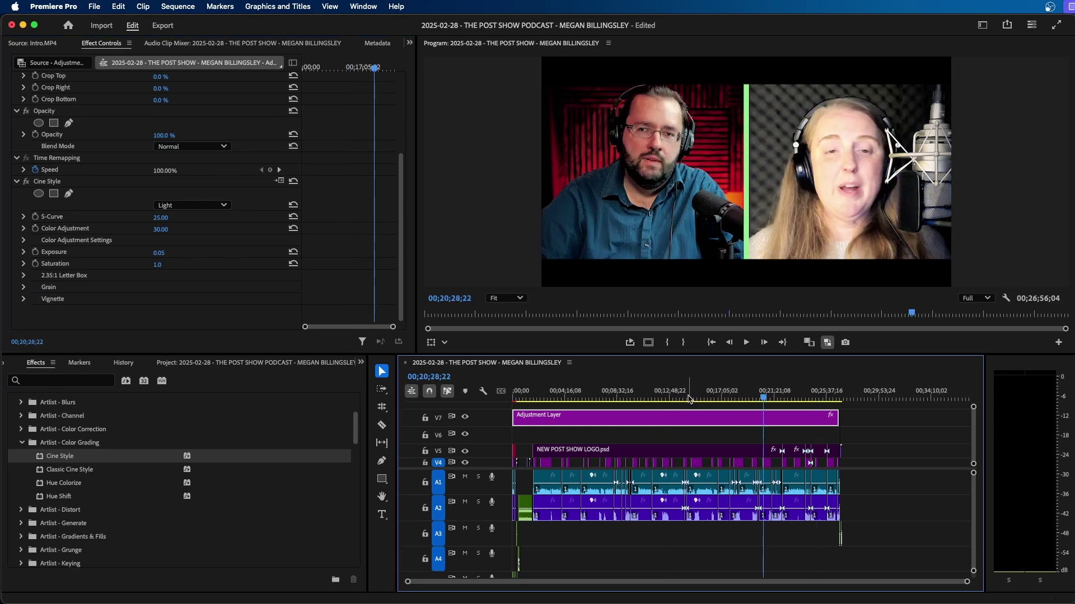
click(580, 393)
drag(572, 395, 793, 398)
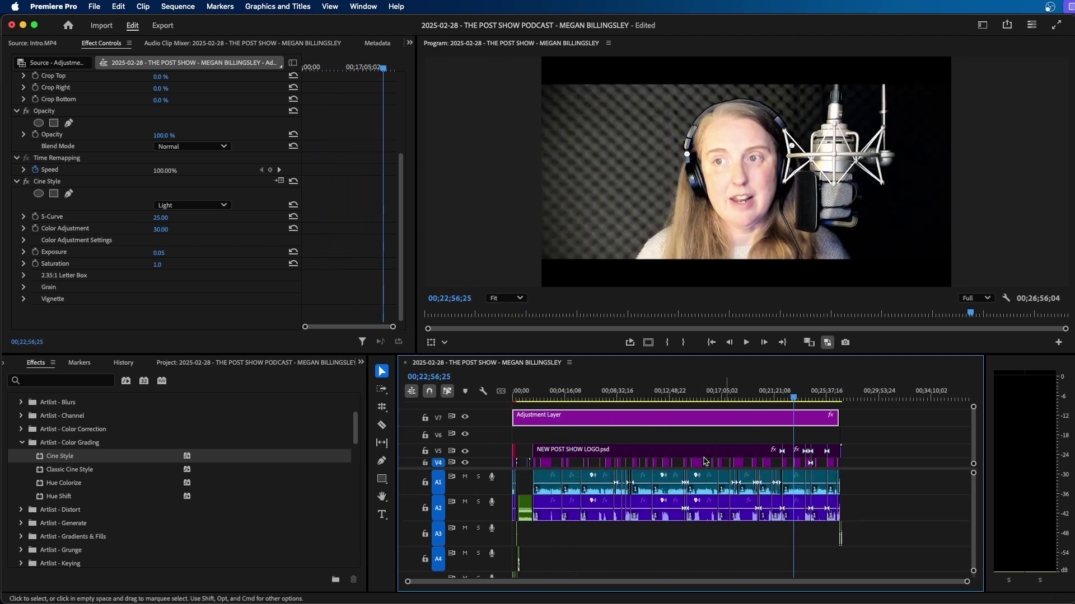
scroll(699, 462, down, 1)
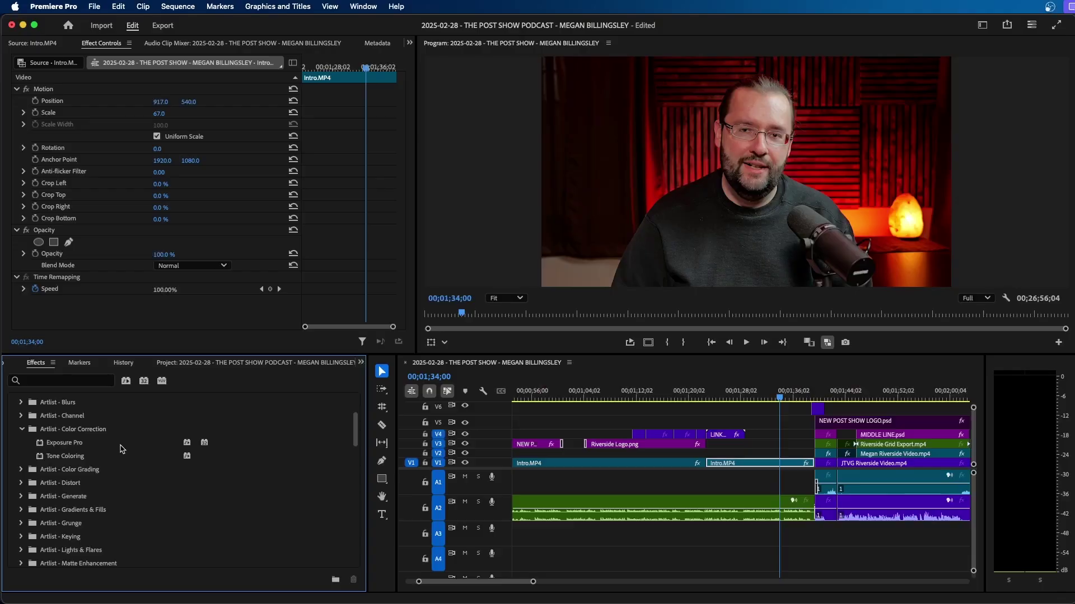
click(62, 445)
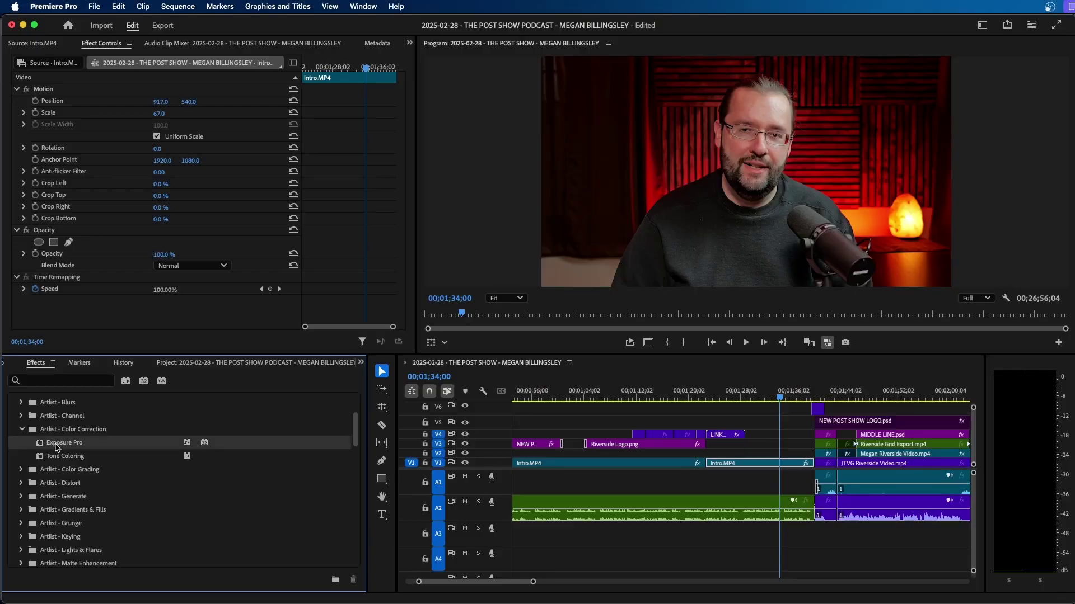
click(772, 462)
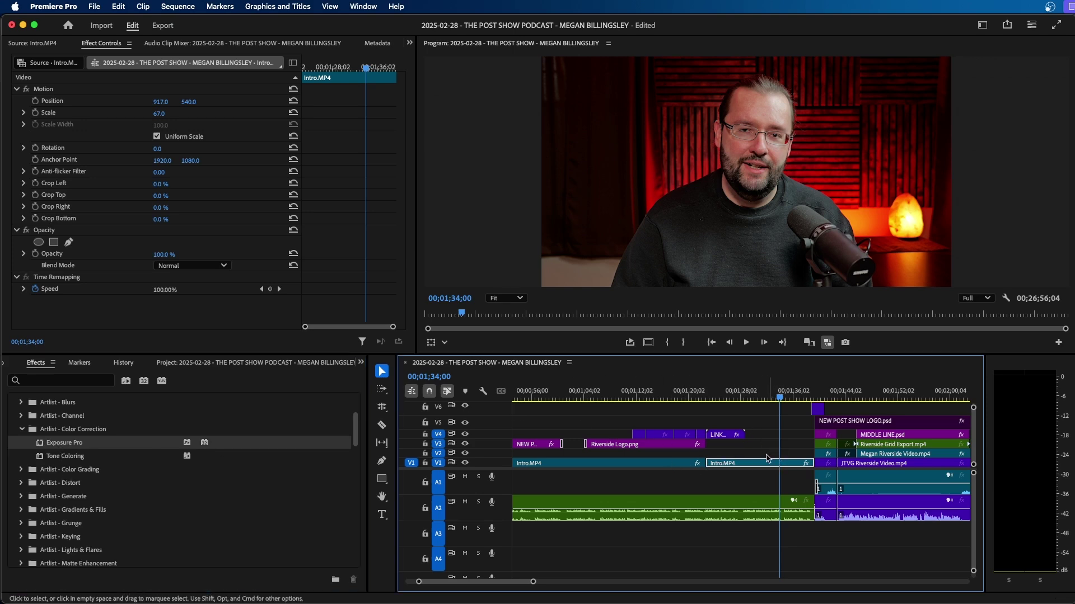
click(571, 402)
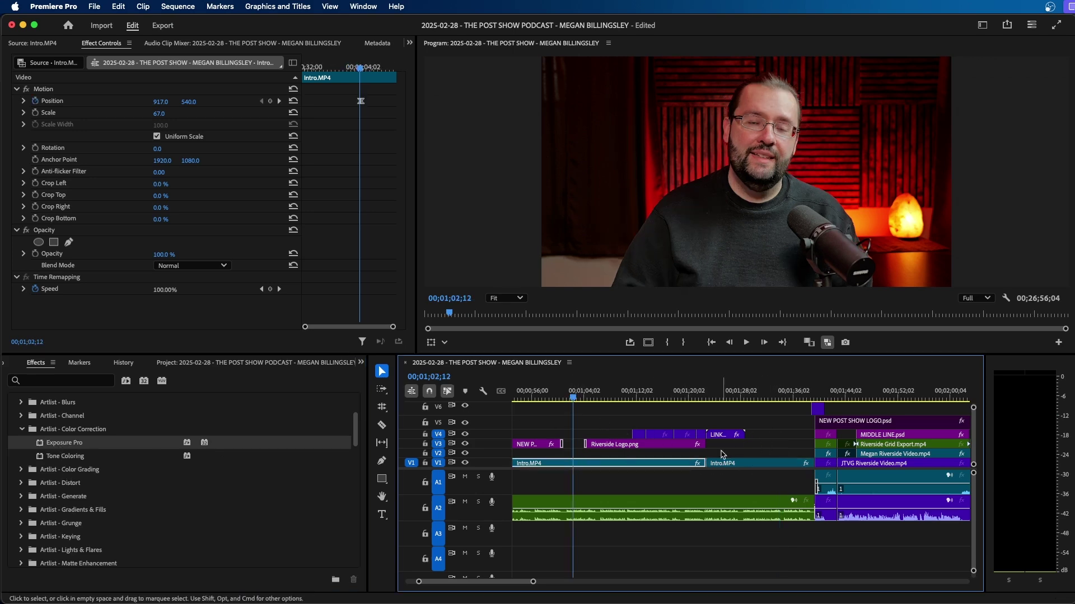
click(679, 471)
click(679, 465)
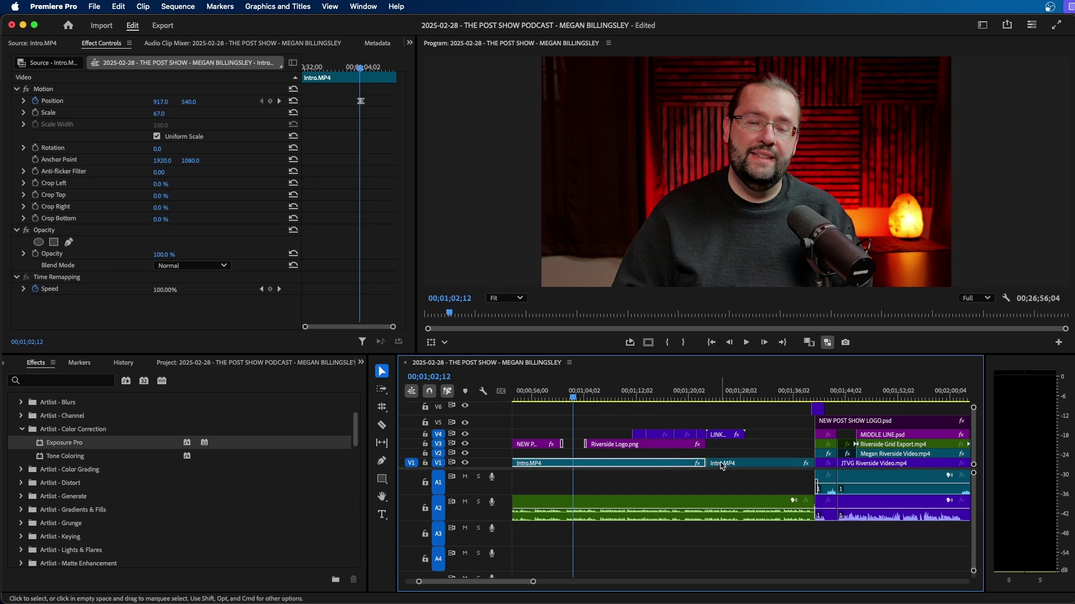
click(767, 395)
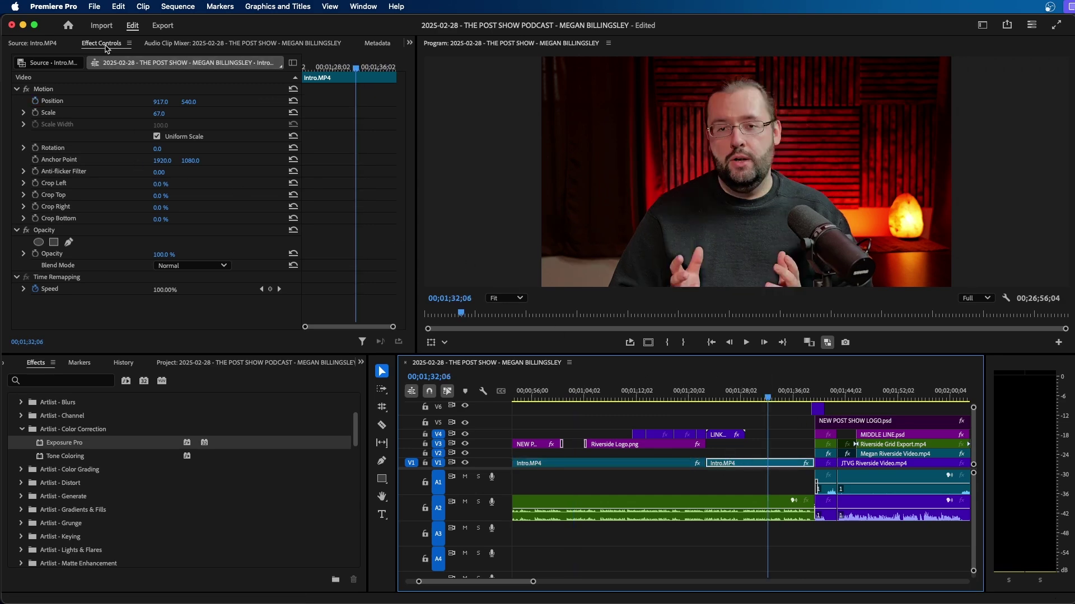
- Apply Exposure Pro to the Intro.MP4 source clip with the Warm Exposure preset
click(63, 63)
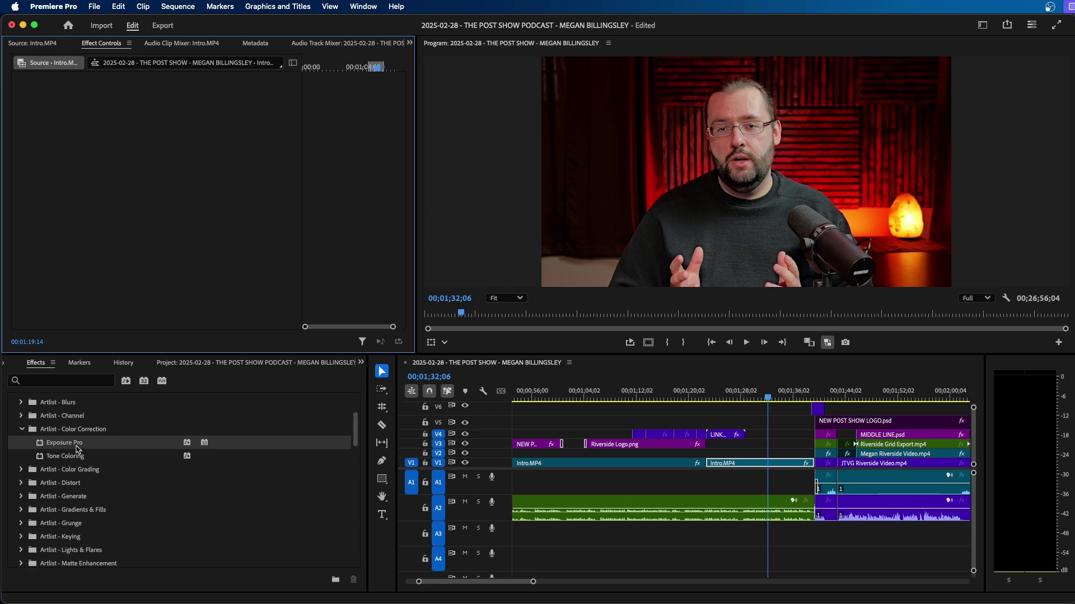
drag(77, 449, 107, 431)
drag(99, 187, 100, 189)
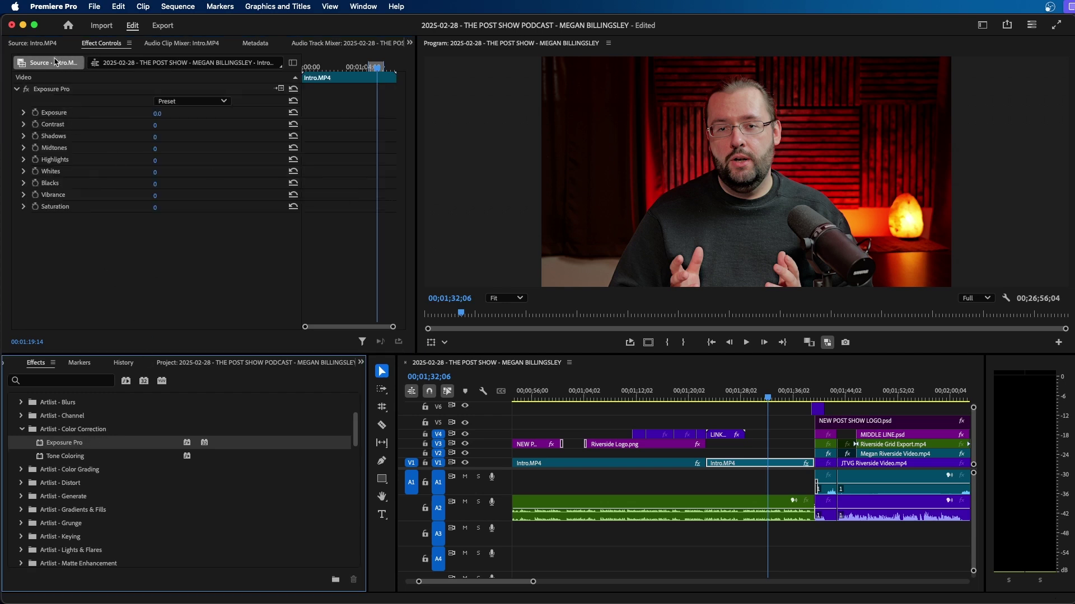
click(111, 63)
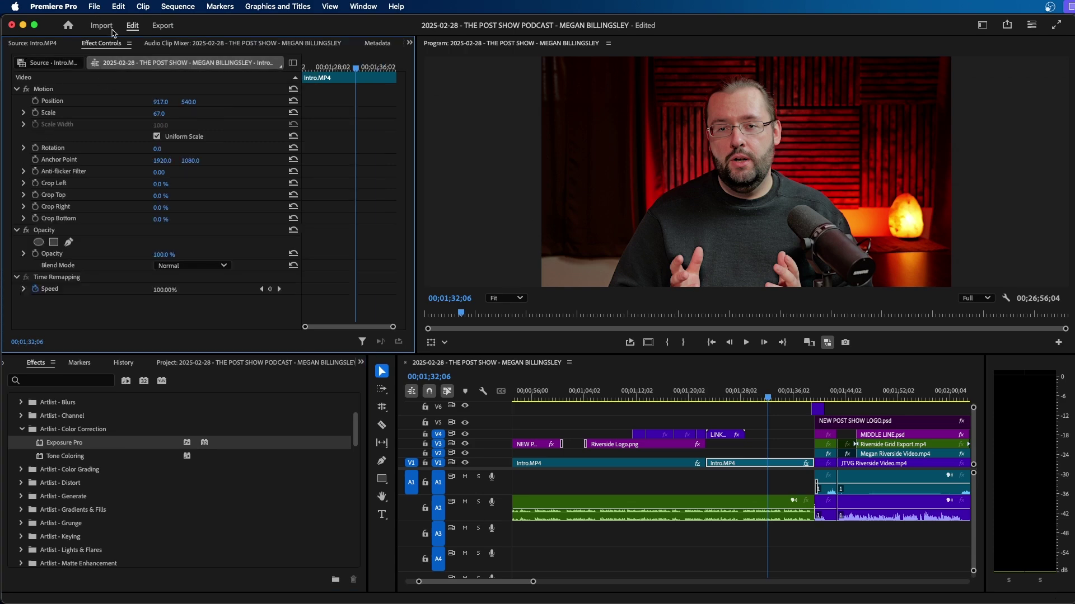
click(56, 63)
click(184, 101)
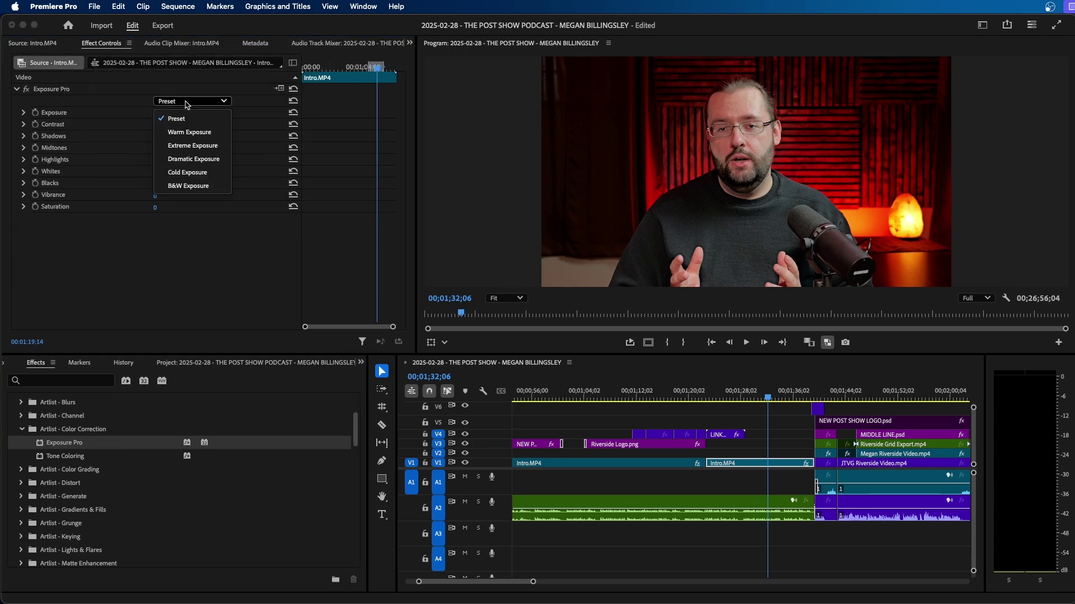
click(190, 126)
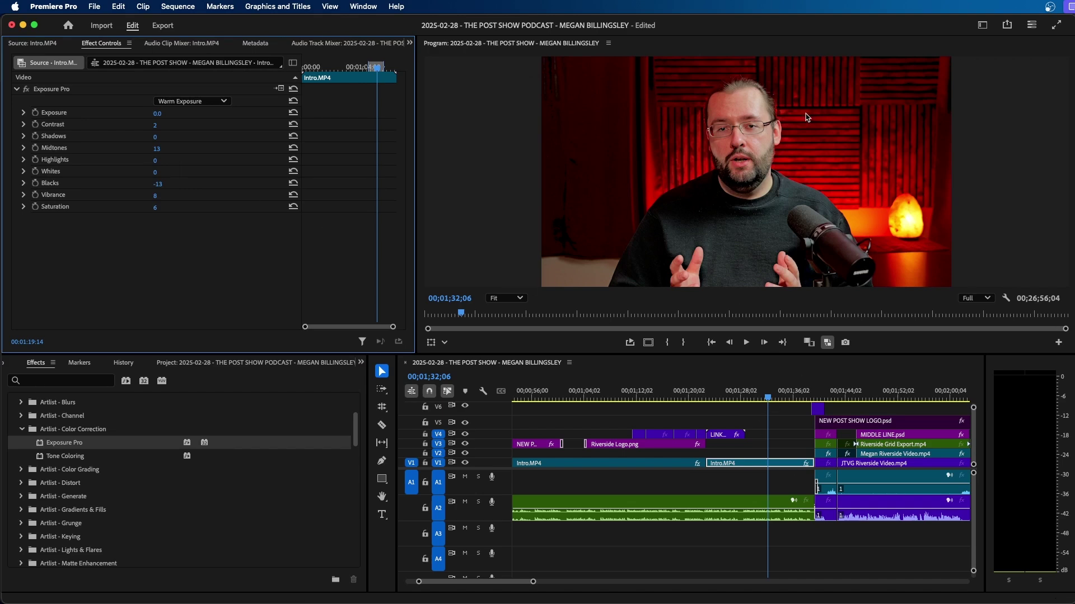
- Switch the first Intro.MP4 clip's Exposure Pro preset to Cold Exposure
click(577, 399)
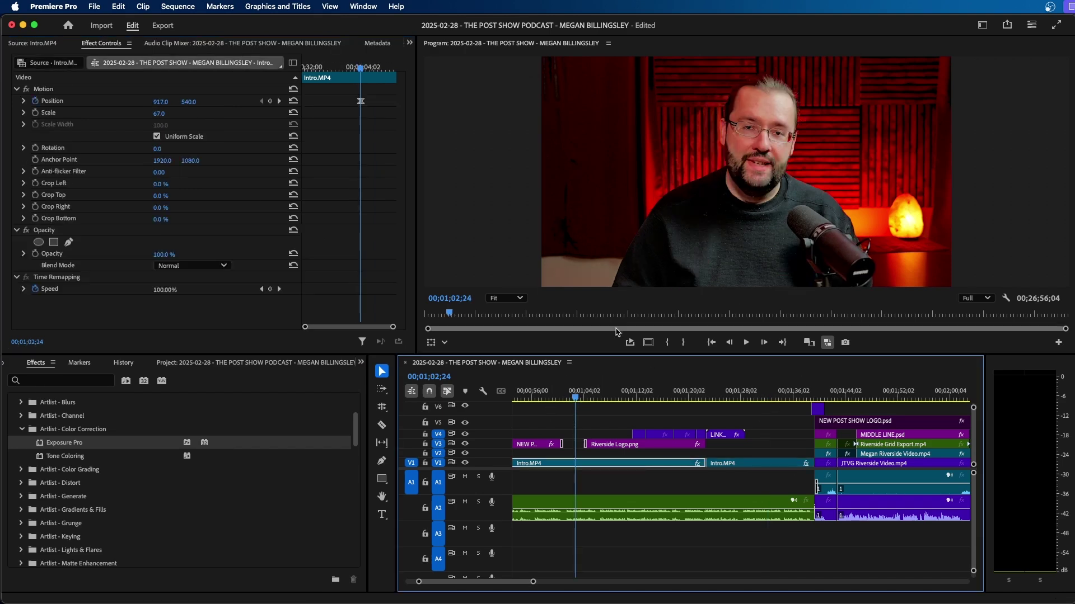
click(67, 69)
click(192, 103)
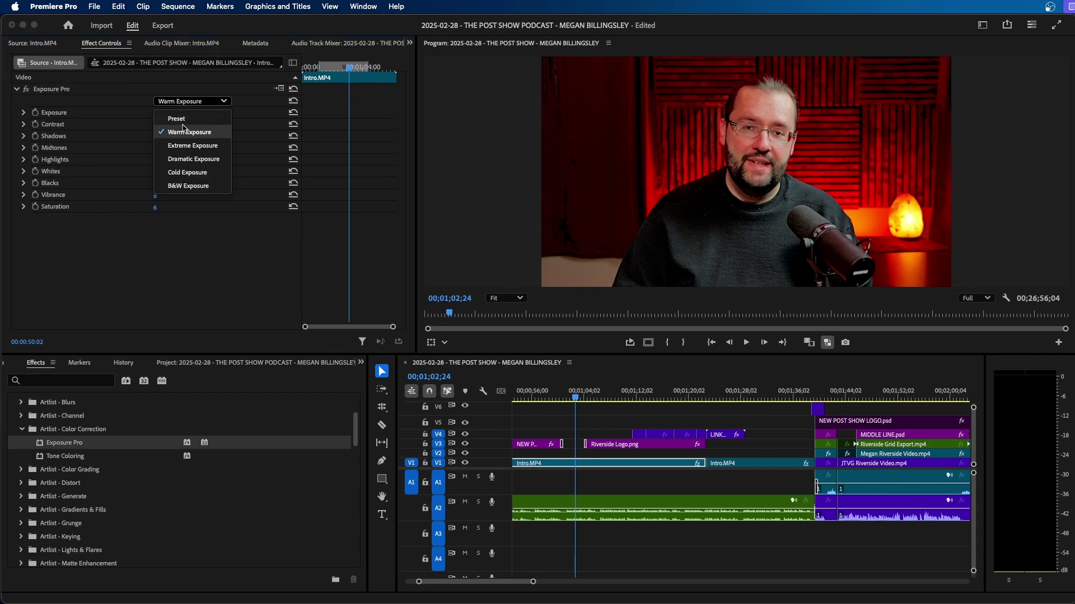
click(199, 173)
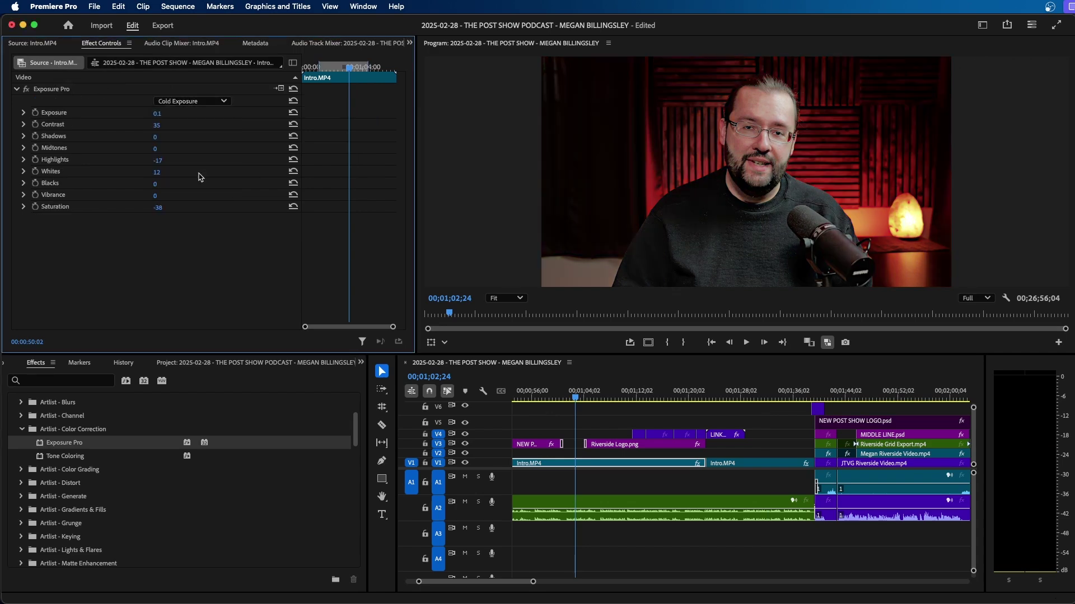
- Razor-cut the second Intro.MP4 clip on V1 and select the new end segment
click(585, 460)
shift+click(587, 459)
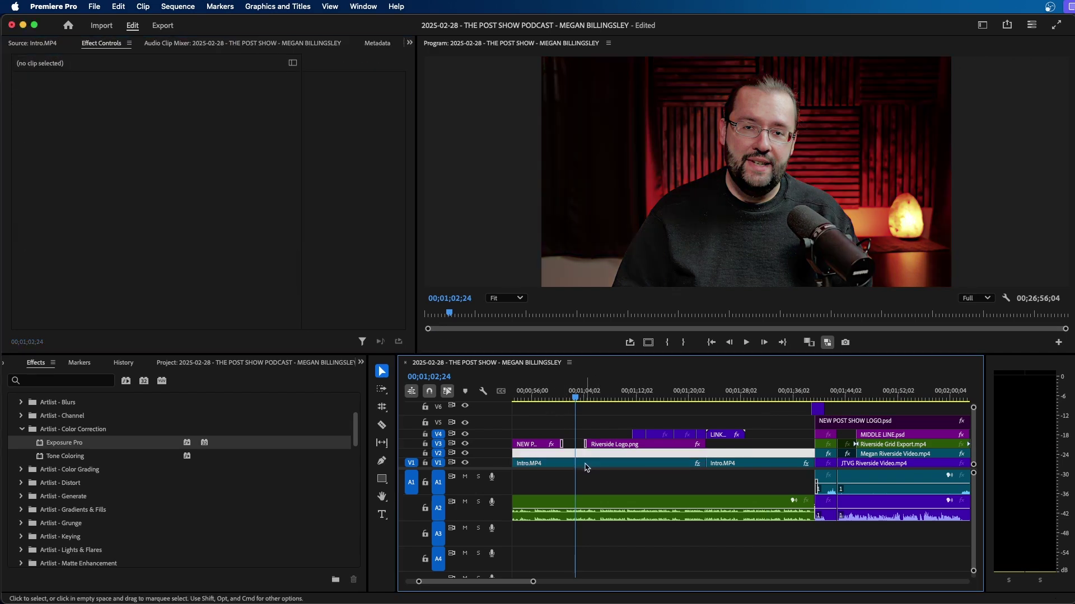
click(586, 468)
click(762, 464)
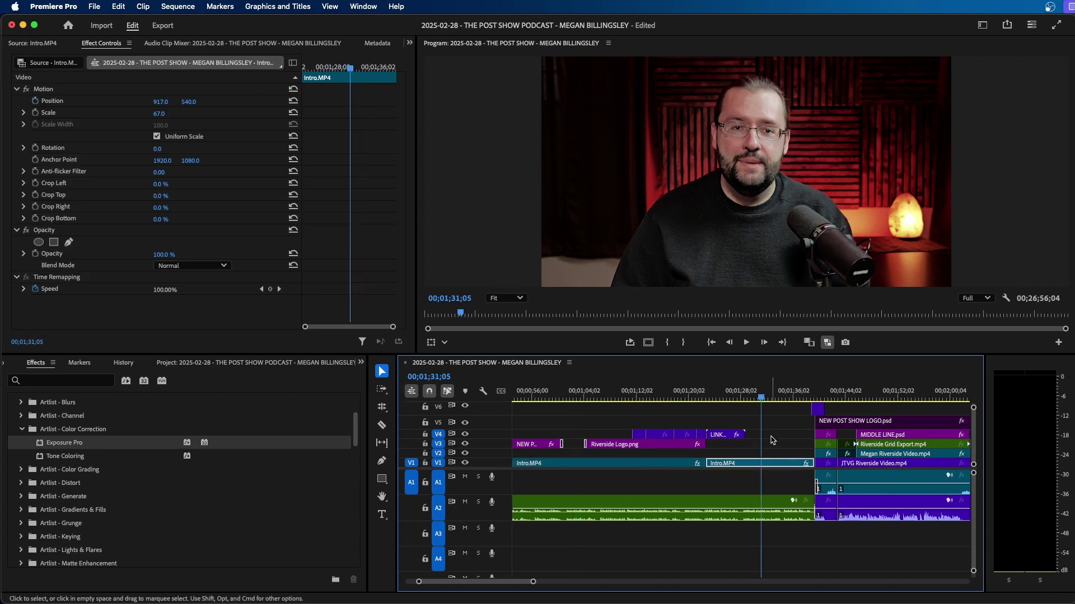
key(c)
click(746, 464)
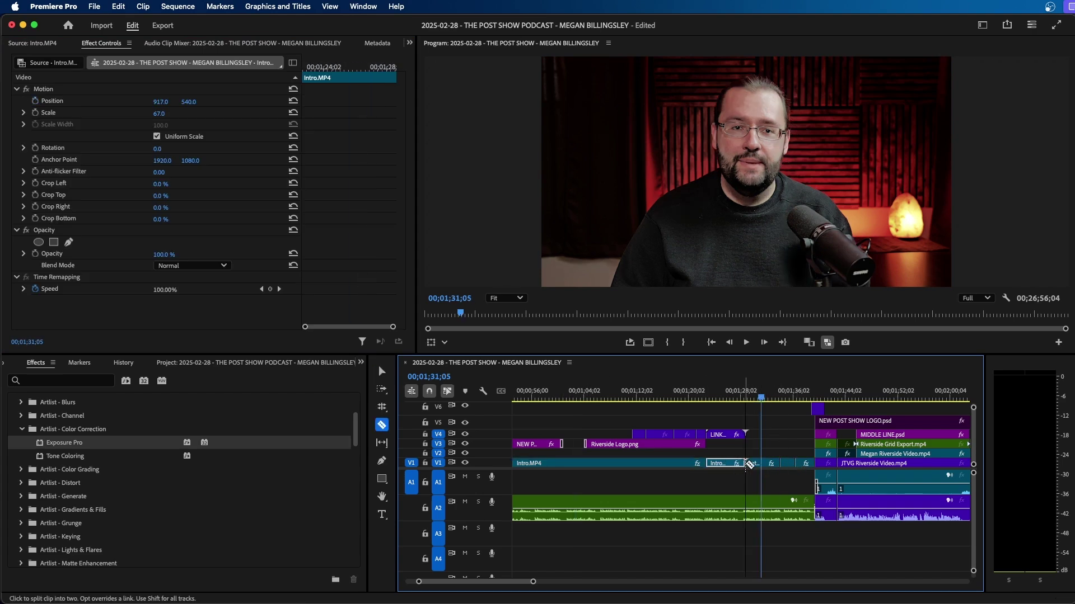
key(v)
click(768, 463)
- Reapply Warm Exposure to the cut segment and check the playback just past the cut
click(49, 62)
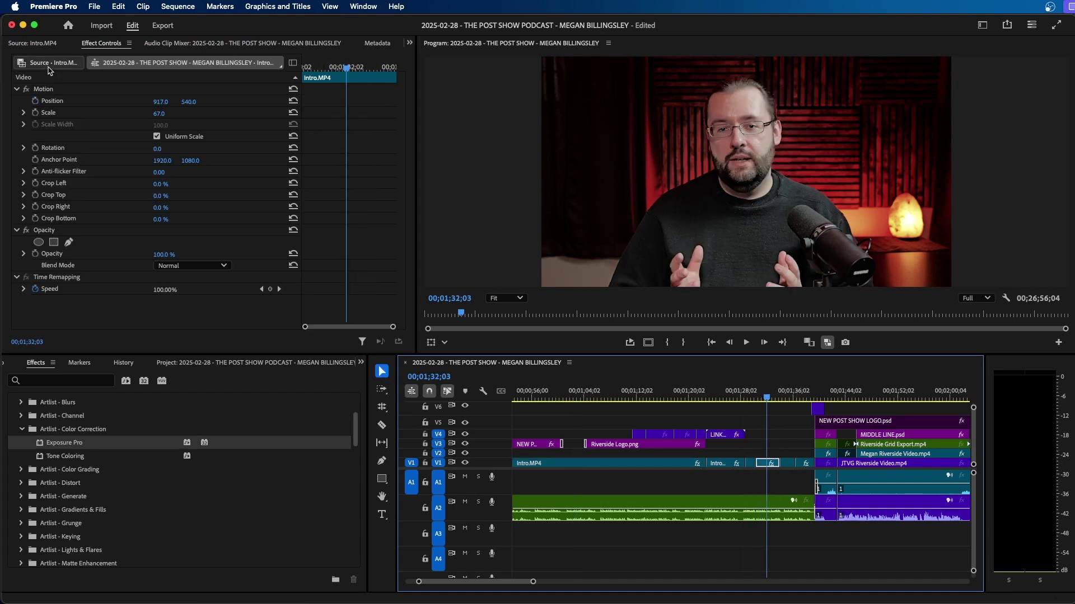
click(182, 107)
click(184, 135)
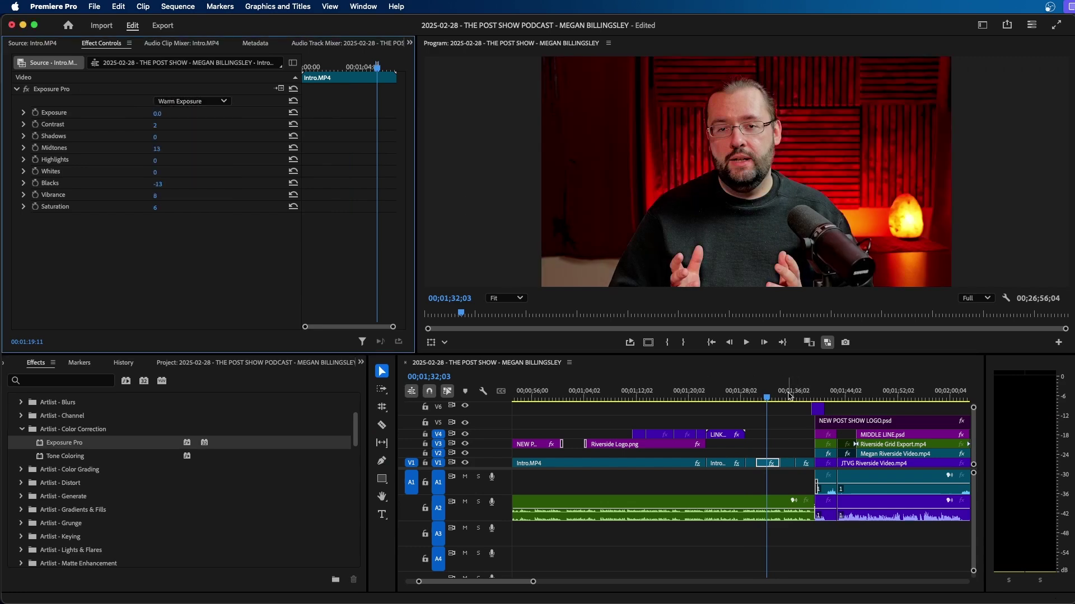
click(795, 395)
click(766, 397)
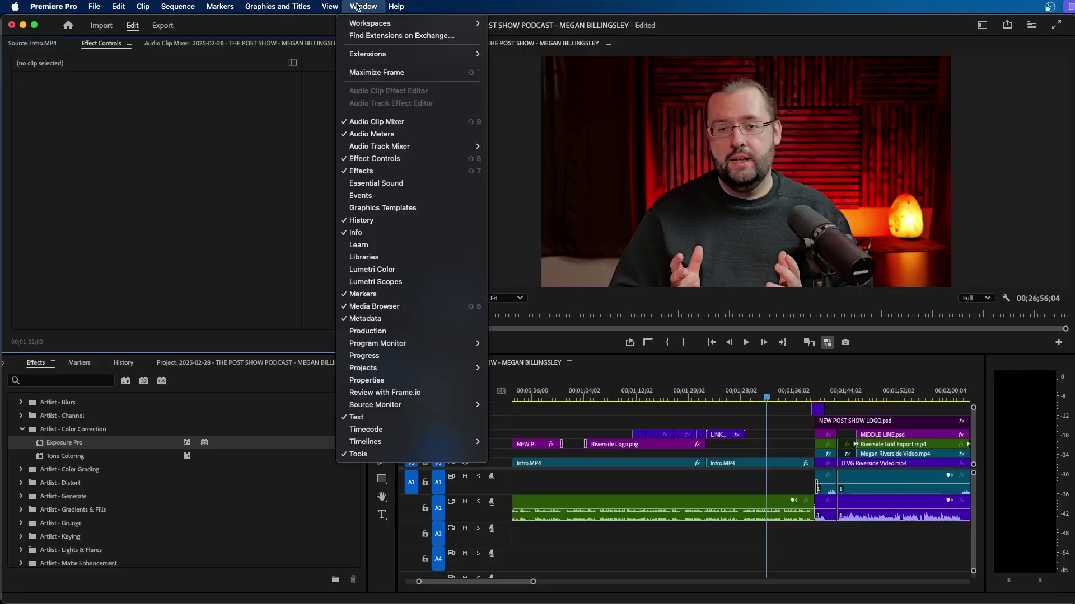
- Open the Artist Library extension, then return the playhead to 01;31;05 and zoom out one level
mouse_move(379, 53)
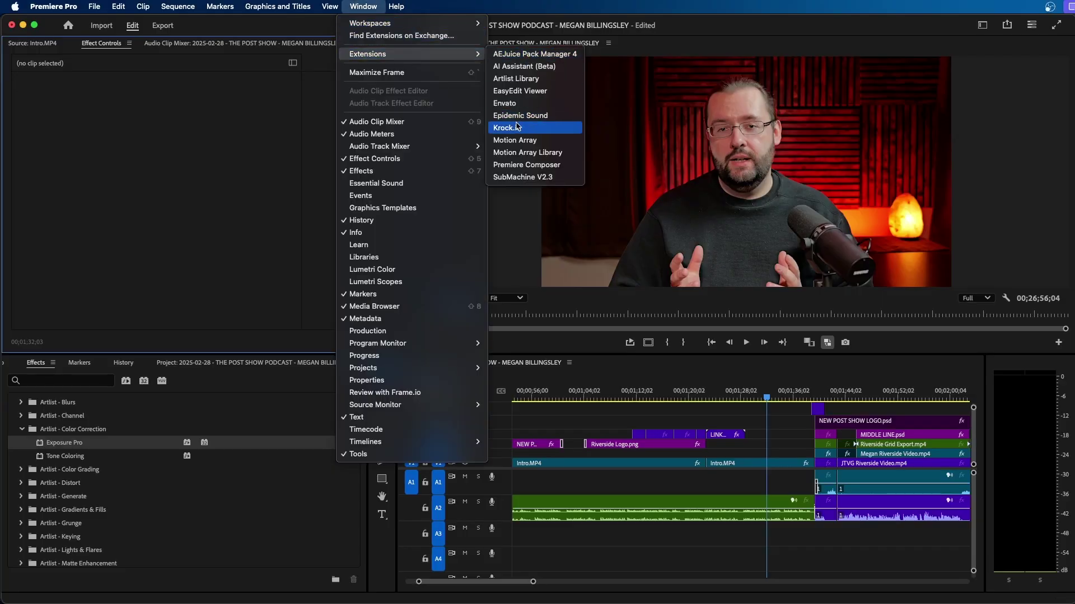
click(568, 81)
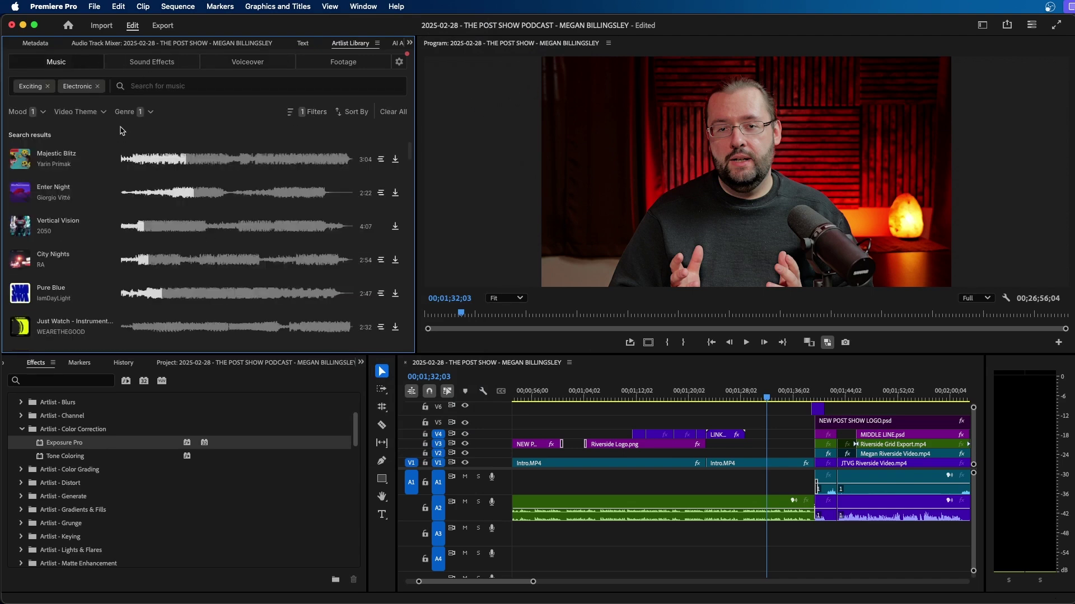
click(762, 397)
key(minus)
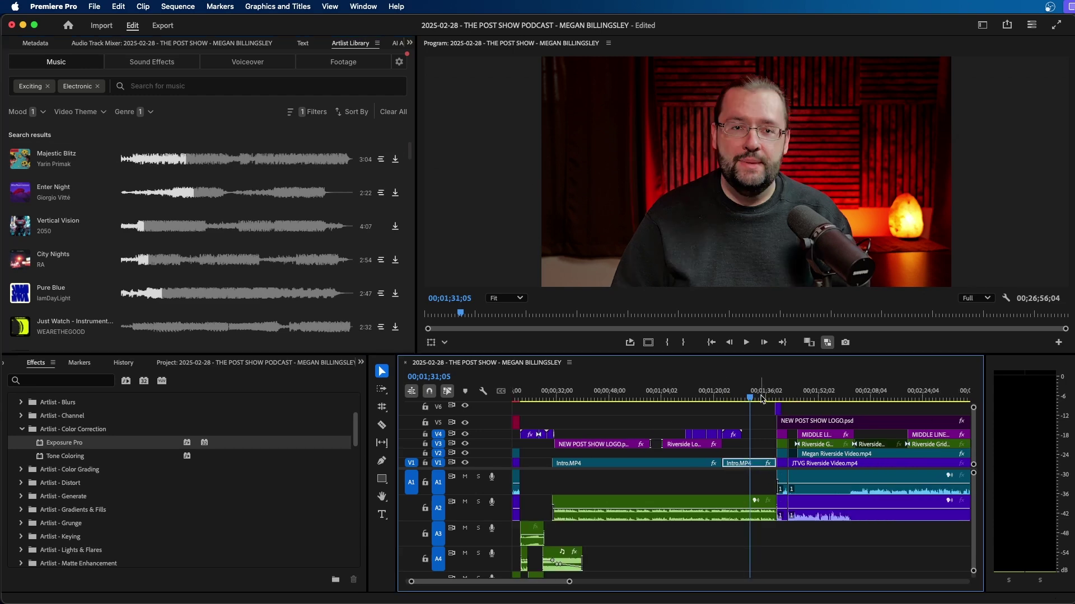
- Move the playhead to the logo clip at 00;41;18 and recheck the Exciting mood and Genre filters
click(587, 390)
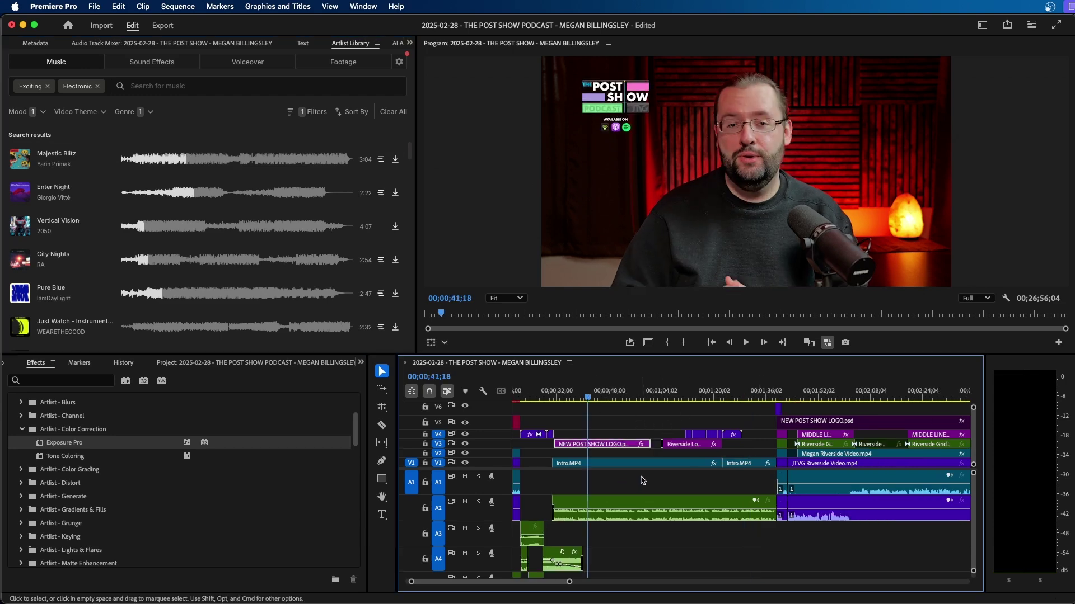
click(26, 111)
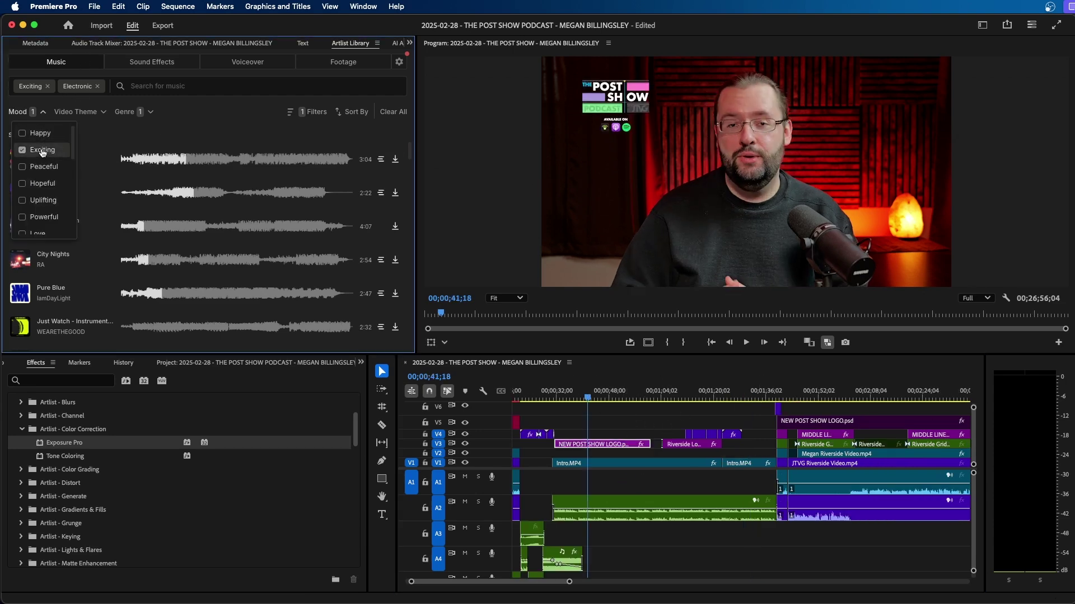
click(42, 151)
click(43, 151)
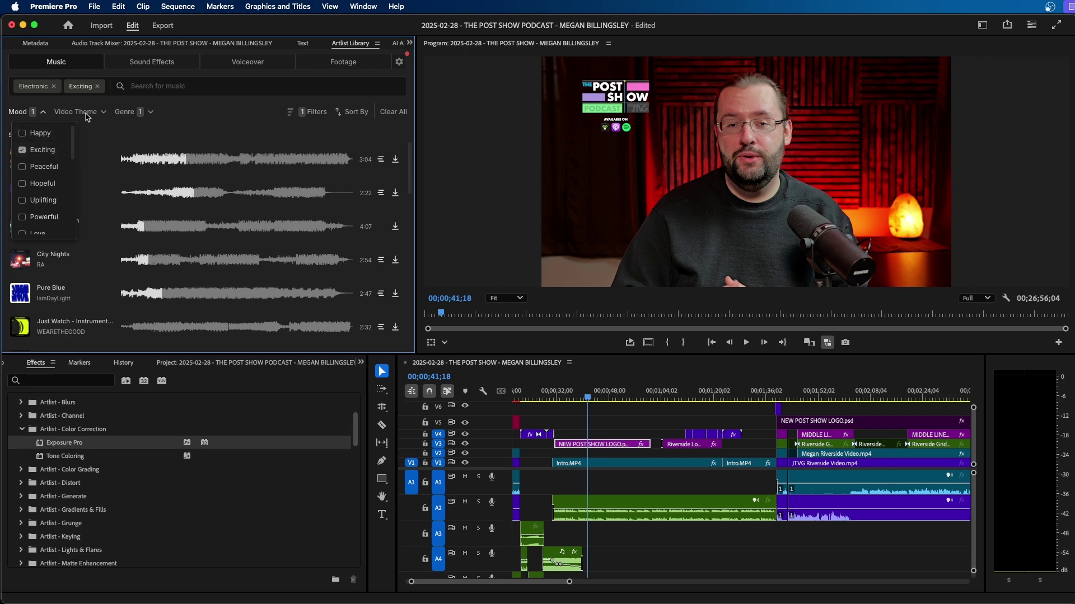
click(127, 114)
scroll(136, 156, down, 5)
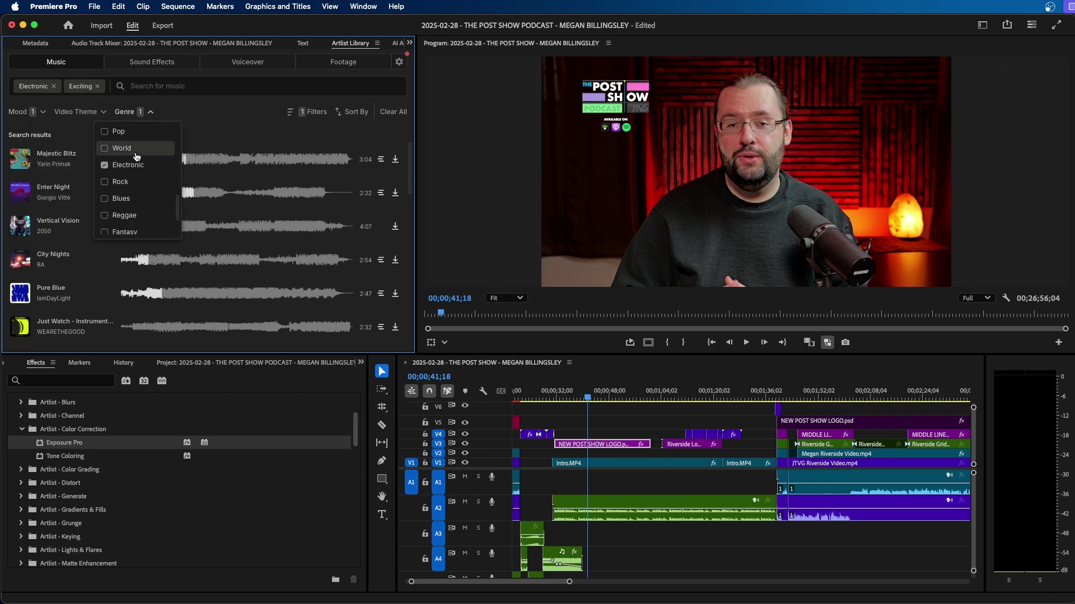
- Set the Vocals filter to Instrumental and close the extra filters
click(313, 111)
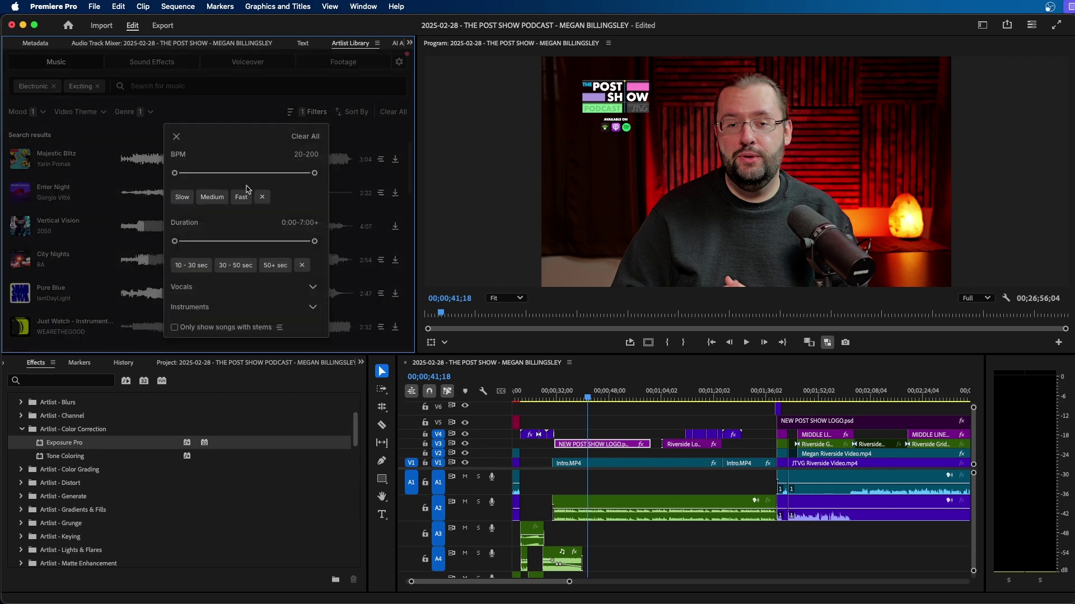
click(179, 289)
scroll(193, 302, down, 3)
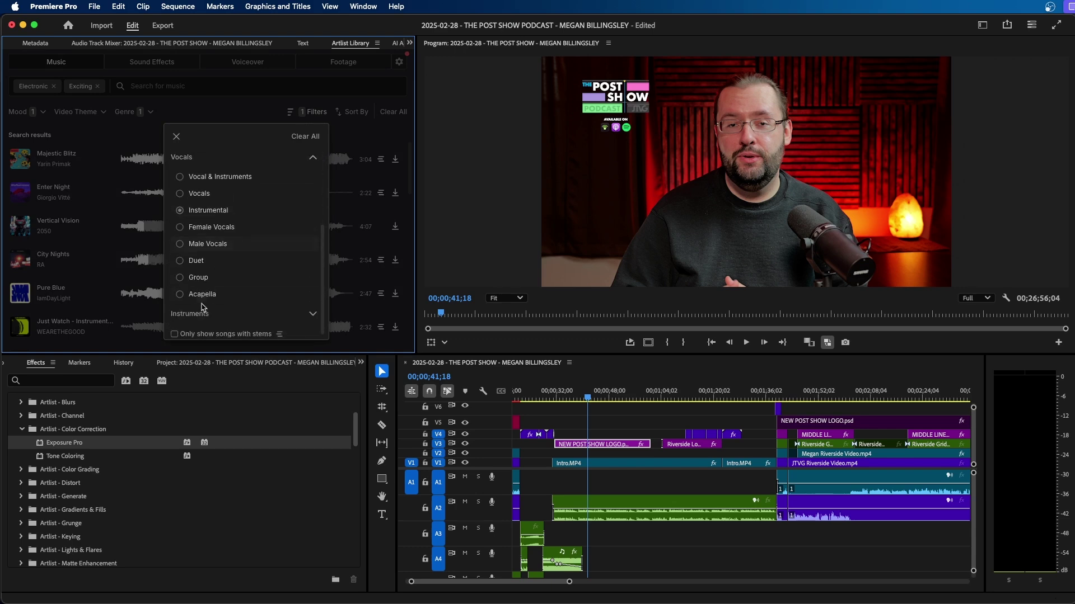
click(205, 212)
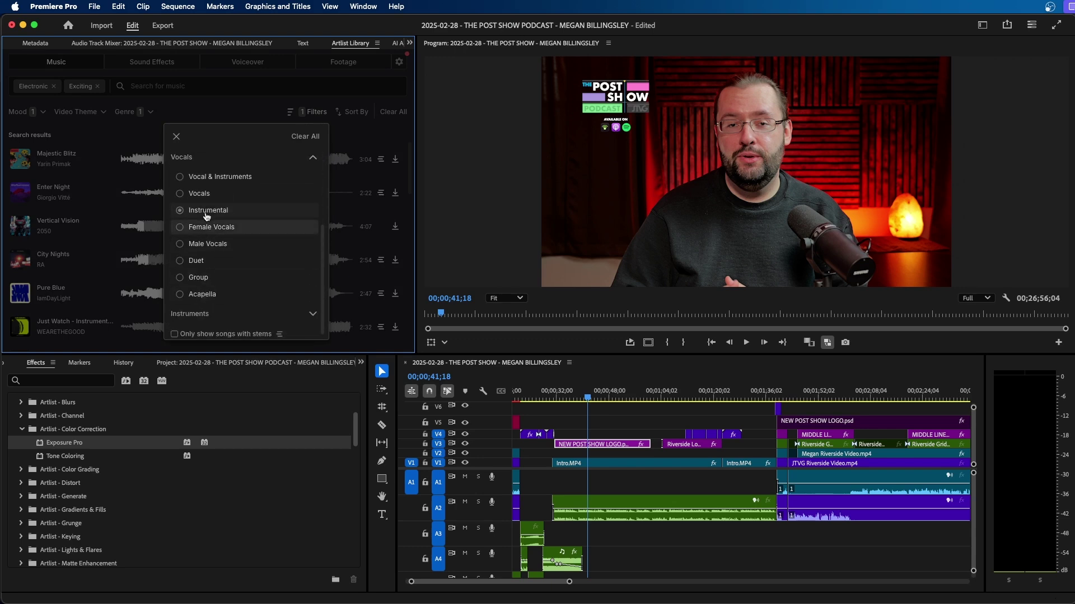
click(176, 136)
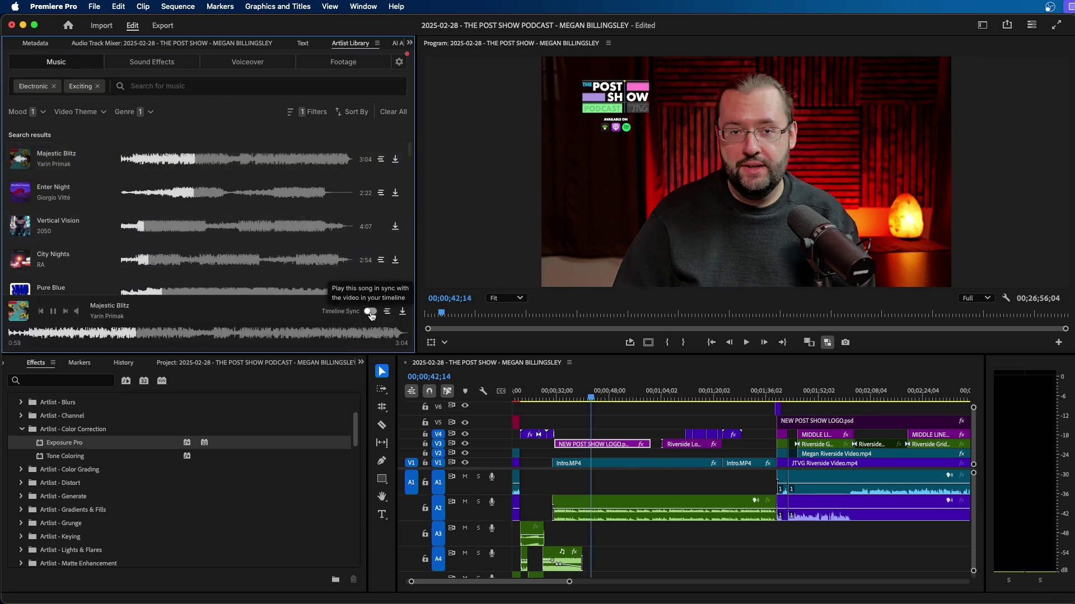
- Sync Majestic Blitz to the timeline, play it, then preview City Nights
click(370, 312)
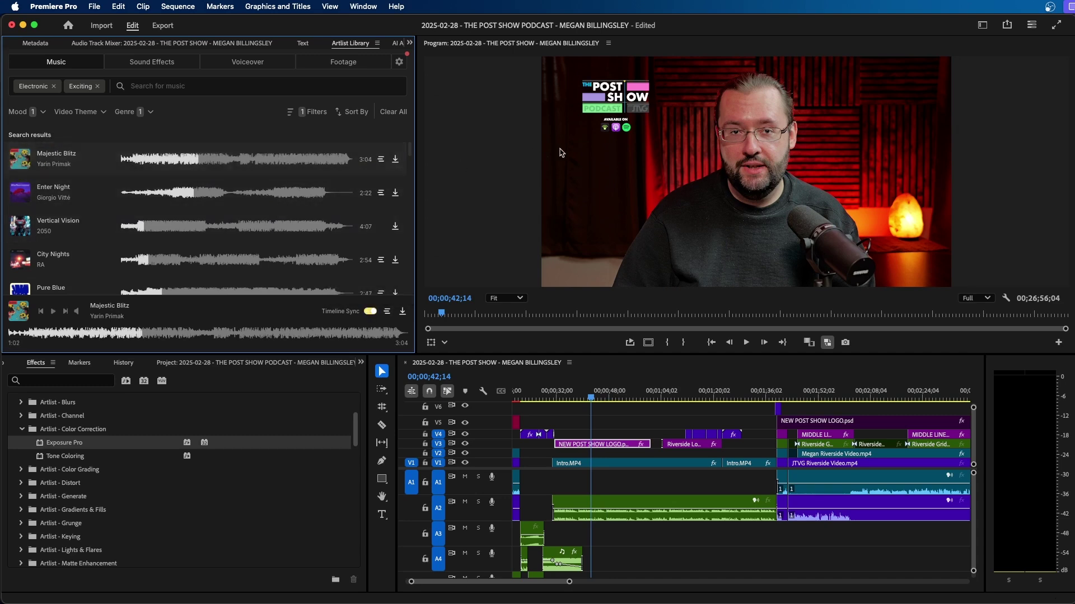
click(19, 161)
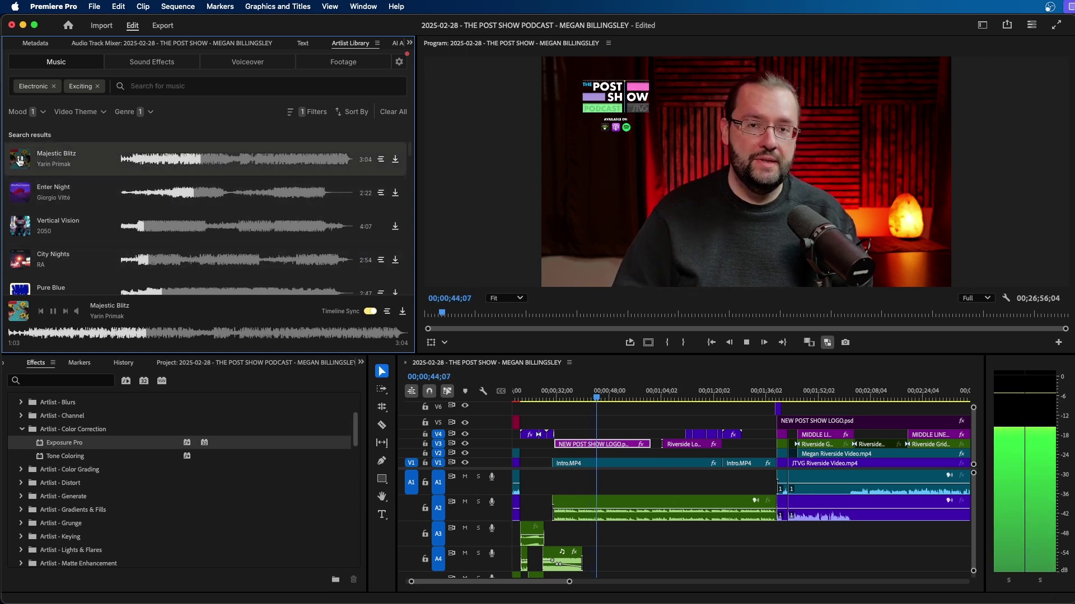
click(181, 258)
- Preview Pure Blue, stop playback, and show its separate stems
scroll(181, 246, down, 1)
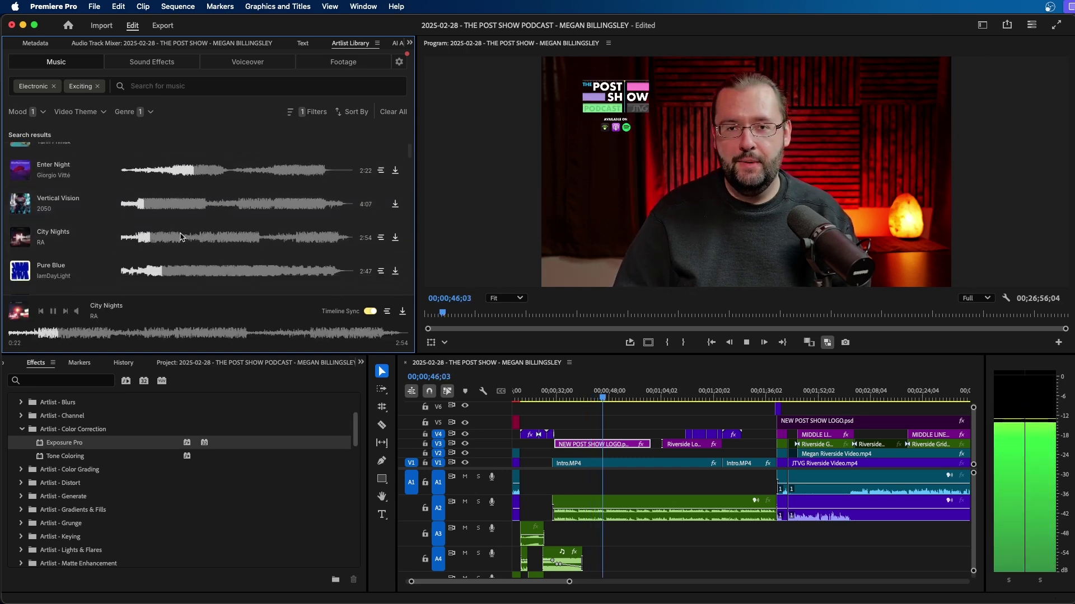
scroll(180, 236, down, 2)
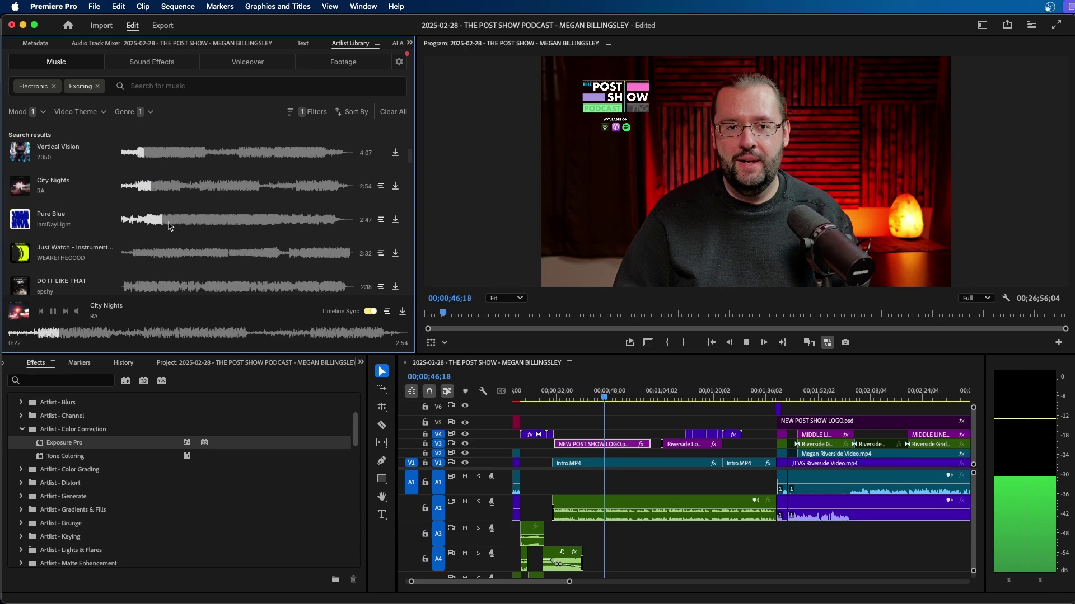
click(21, 221)
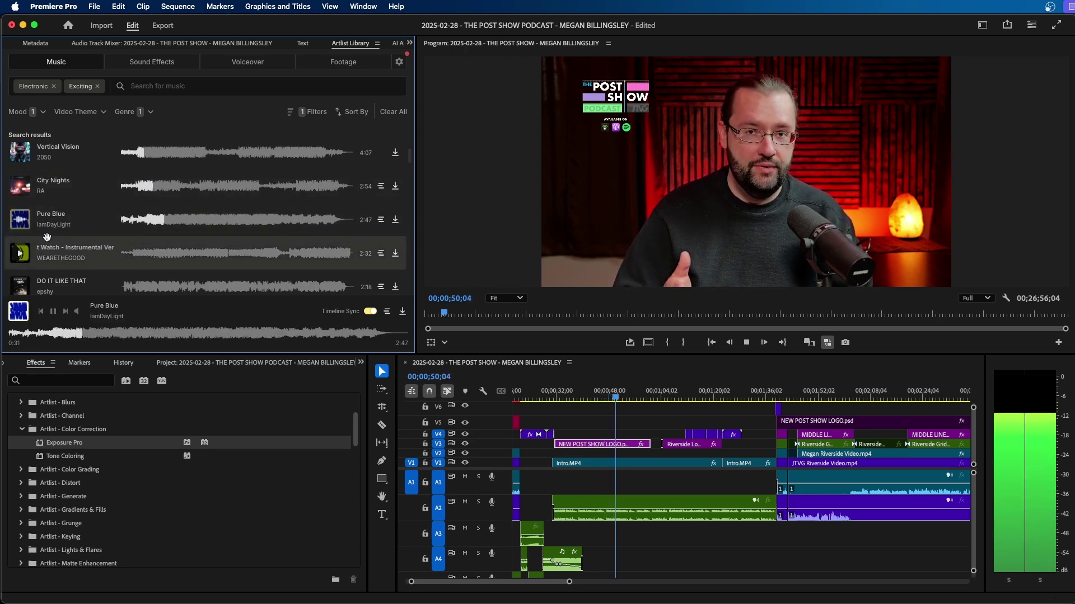
key(space)
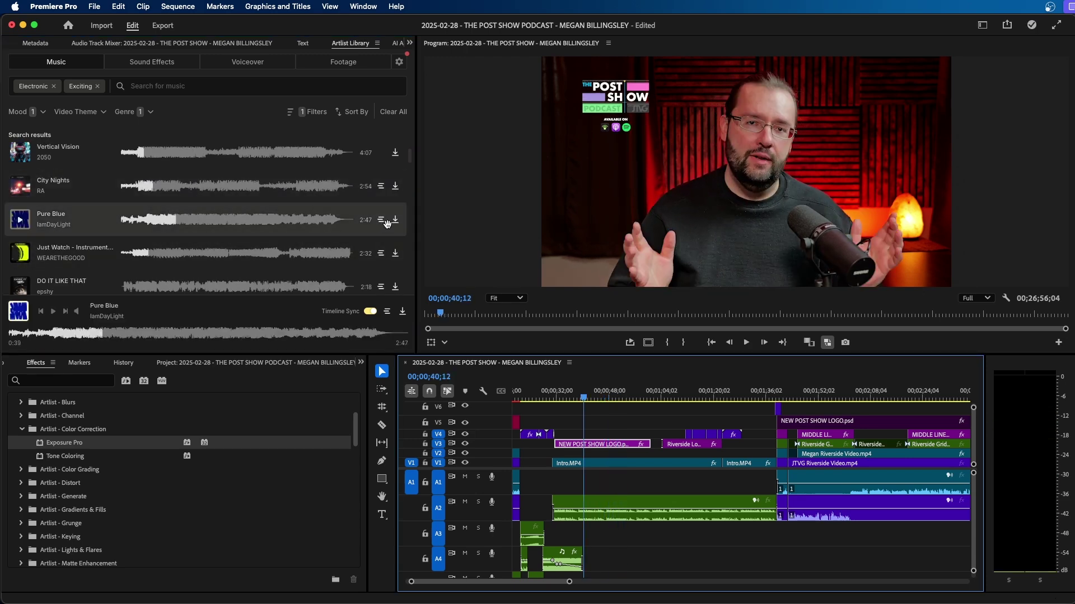
click(383, 221)
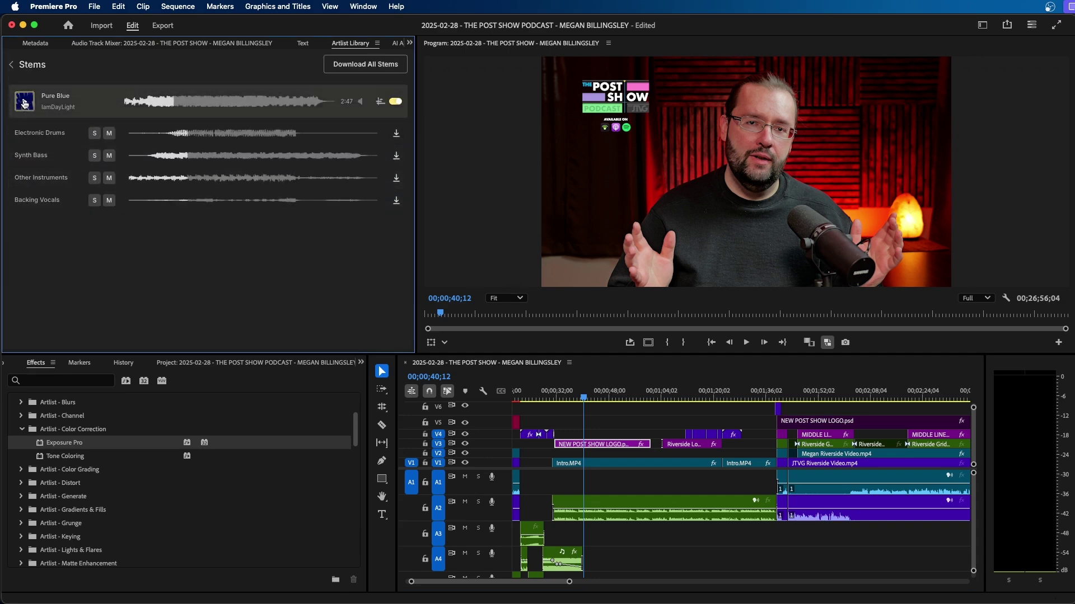
- Play Pure Blue with Synth Bass and Backing Vocals muted, leaving Other Instruments on
click(24, 103)
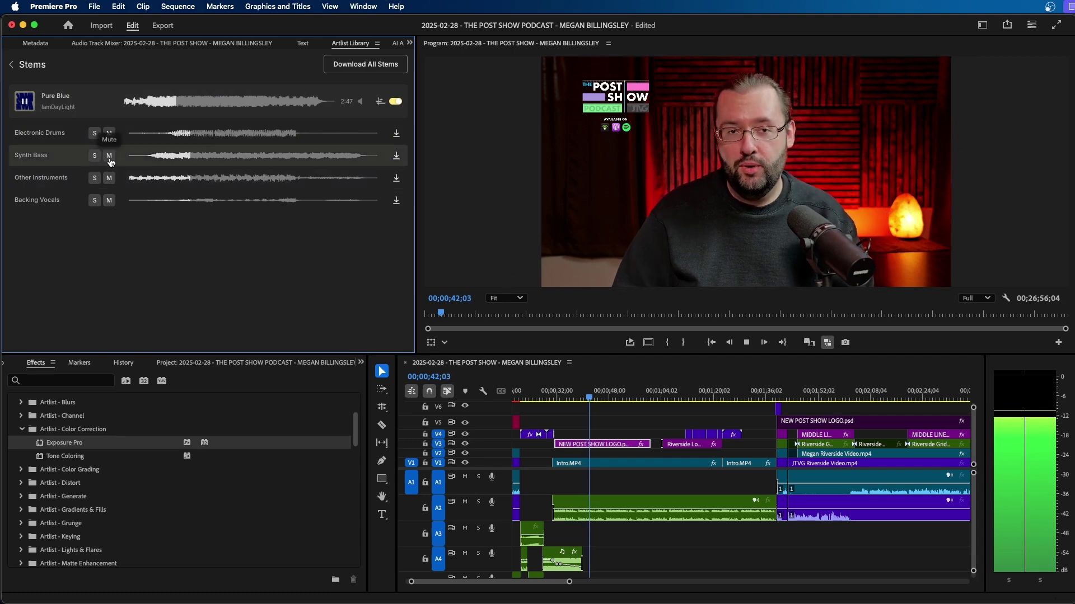
click(109, 159)
click(110, 180)
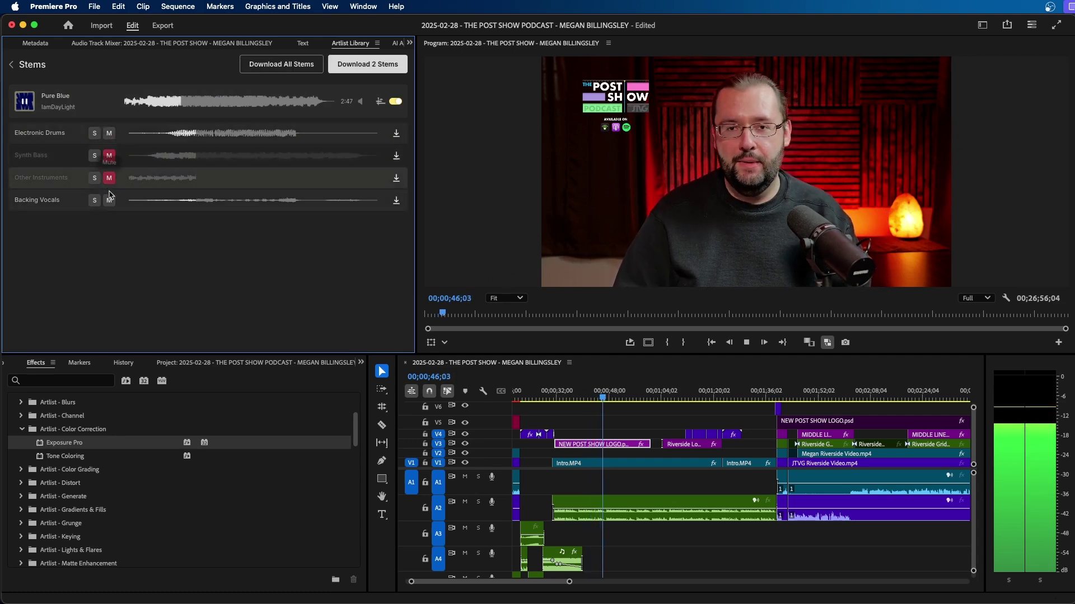
click(109, 200)
click(110, 178)
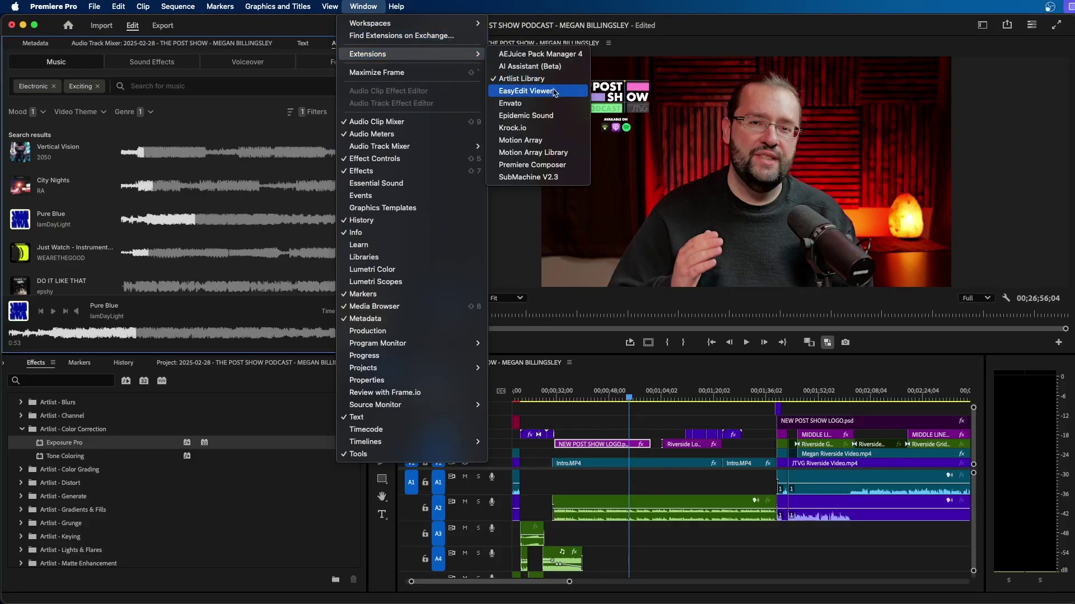
- Run Advanced Auto Zoom audio analysis in AI Assistant, show all phrases, and proceed to zoom style
click(554, 71)
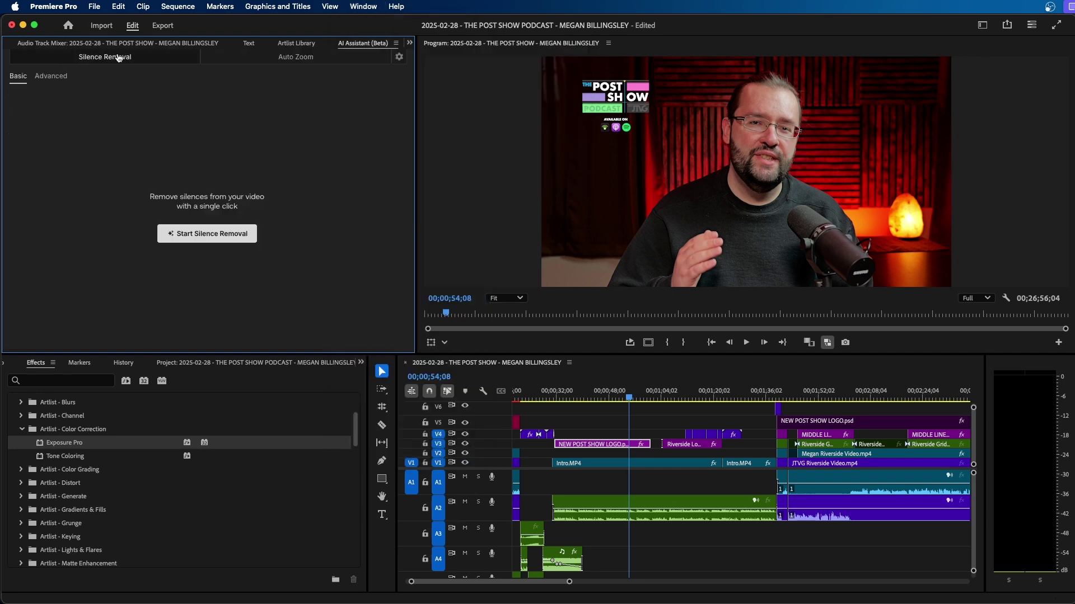
click(287, 56)
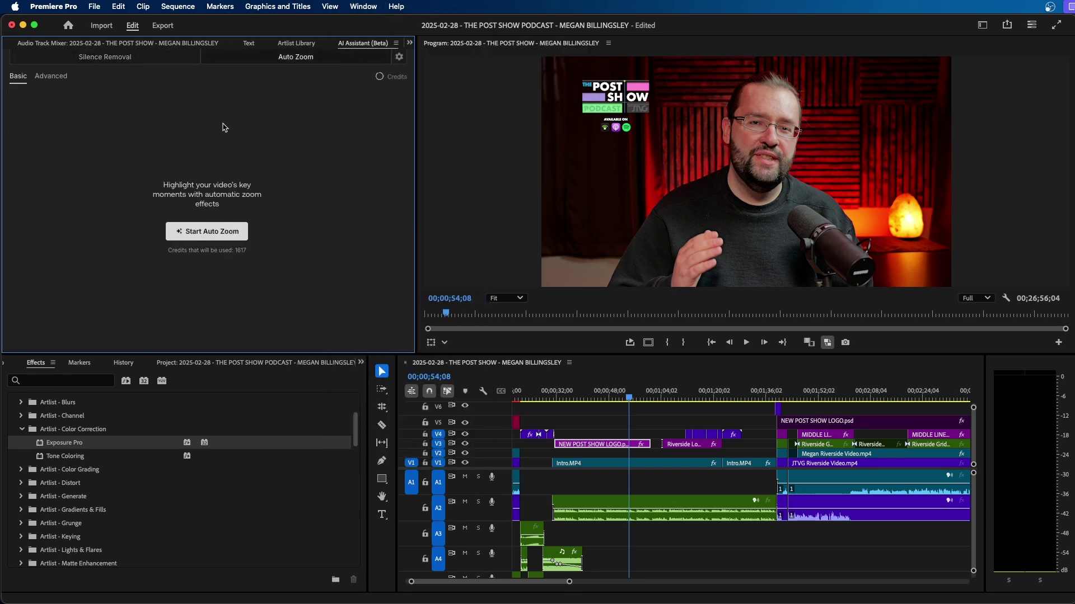
click(56, 79)
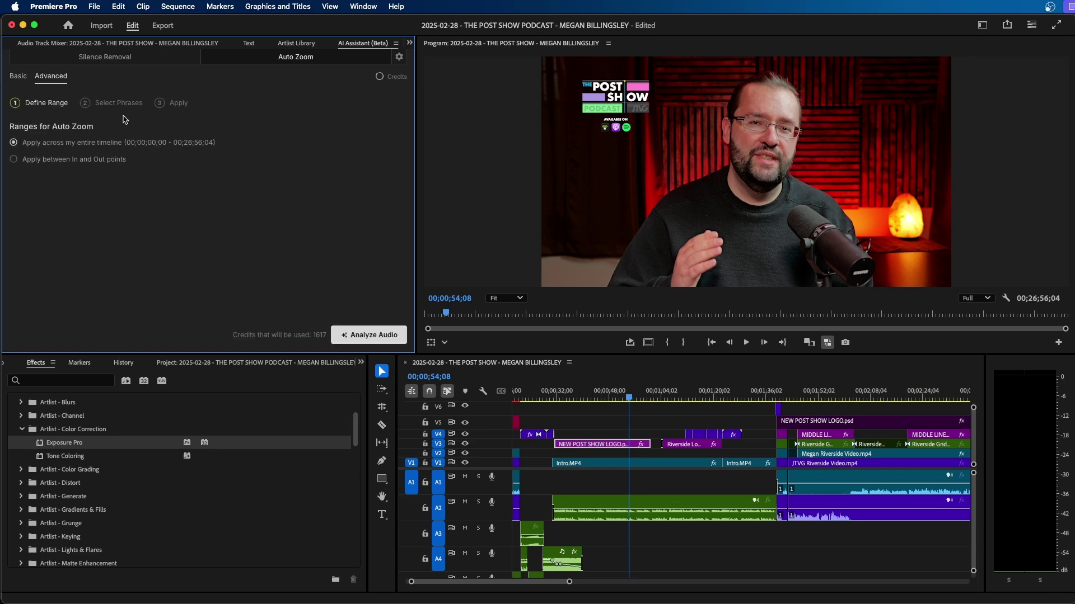
click(365, 335)
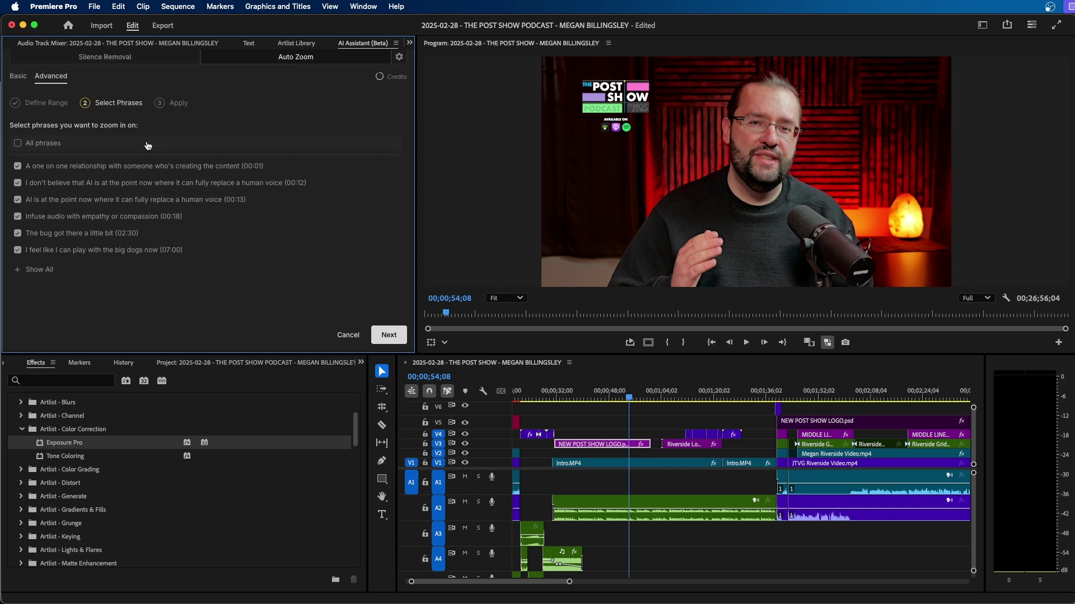
click(40, 269)
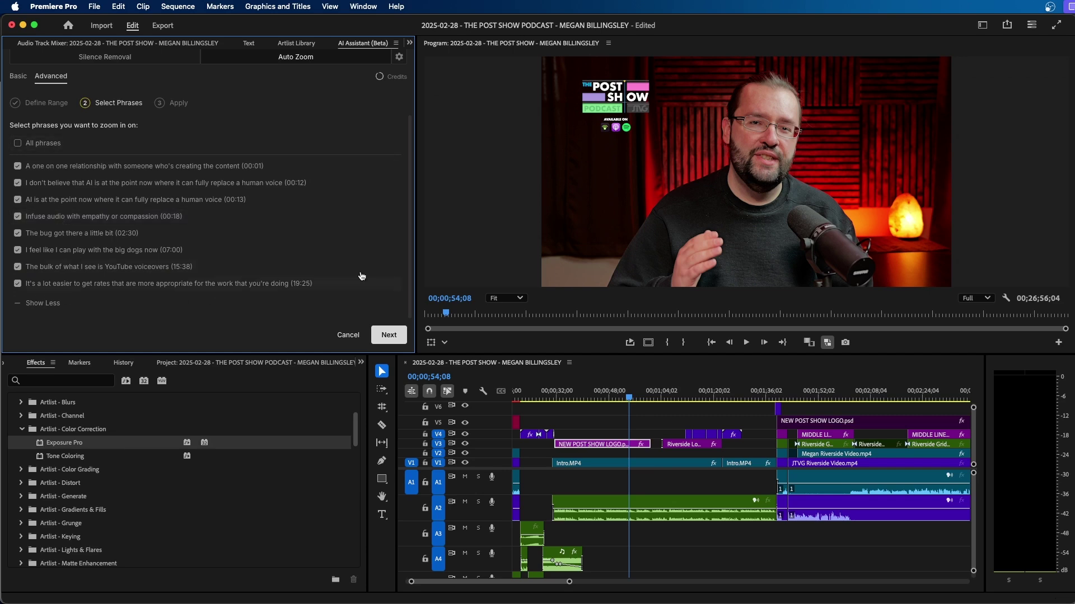
click(387, 334)
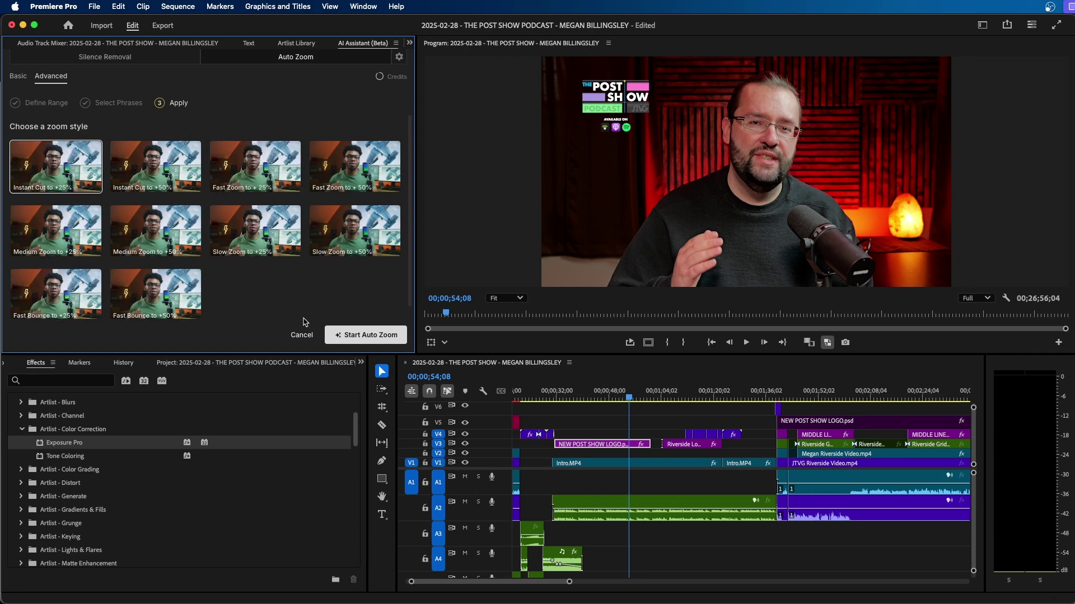
- Run Auto Zoom with Instant Cut to +25%, adding 8 zoom effects, and dismiss the confirmation
click(356, 334)
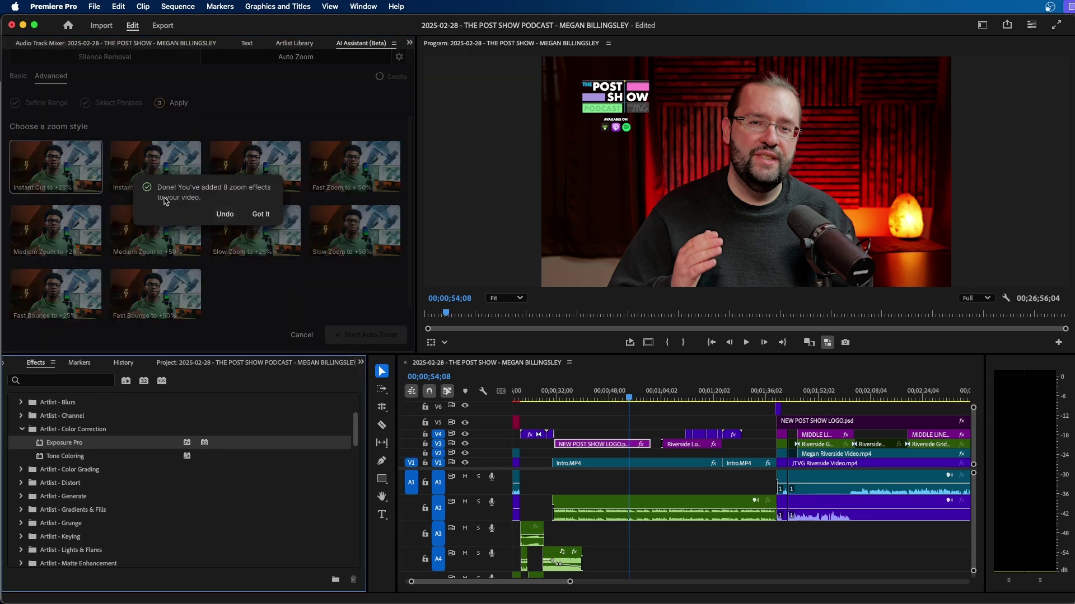
click(261, 214)
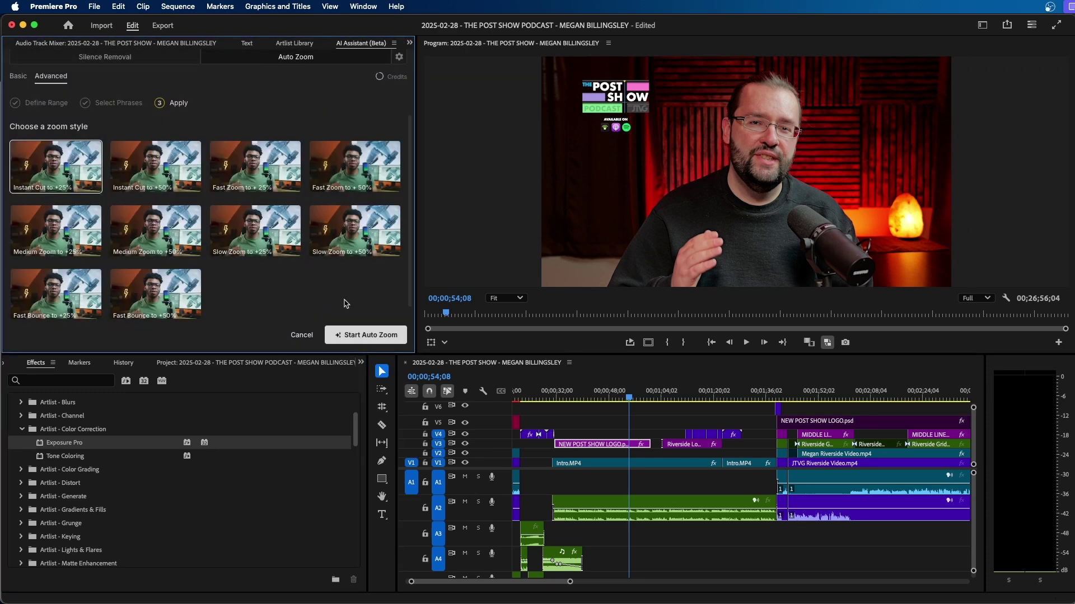
scroll(588, 430, up, 3)
- Zoom the timeline in on the V8 zoom clip near 19:23 and play it back
click(907, 396)
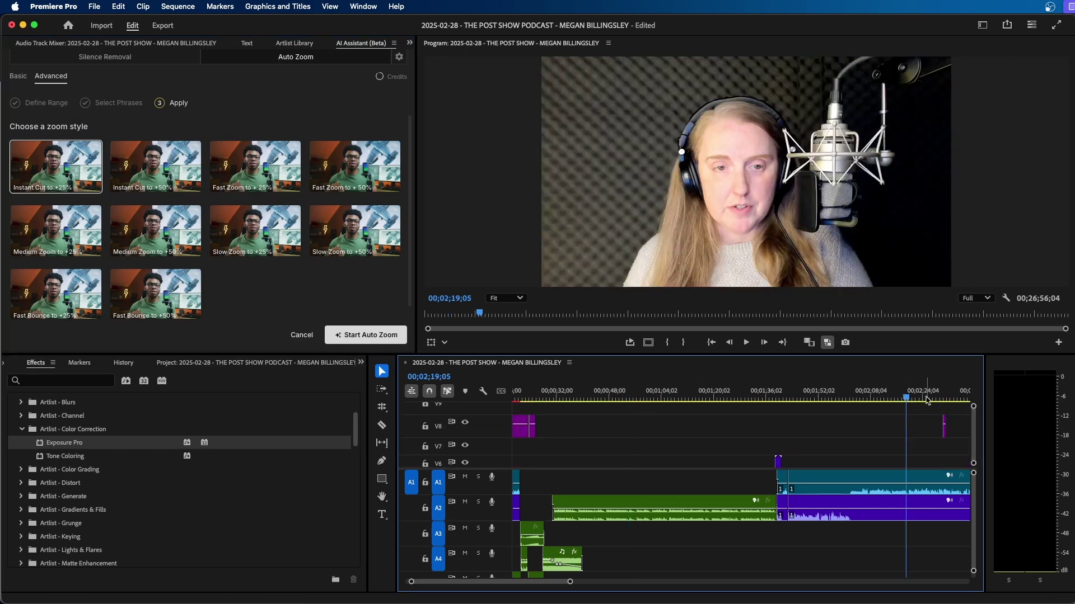
key(minus)
key(minus)
key(minus)
key(minus)
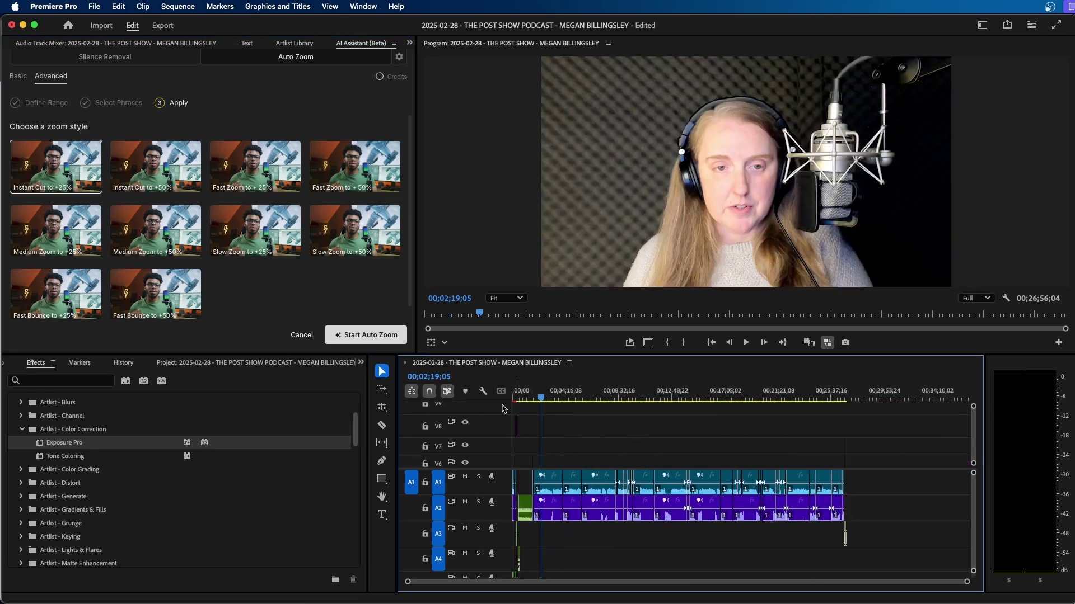
click(728, 428)
key(equal)
key(equal)
key(equal)
key(equal)
key(equal)
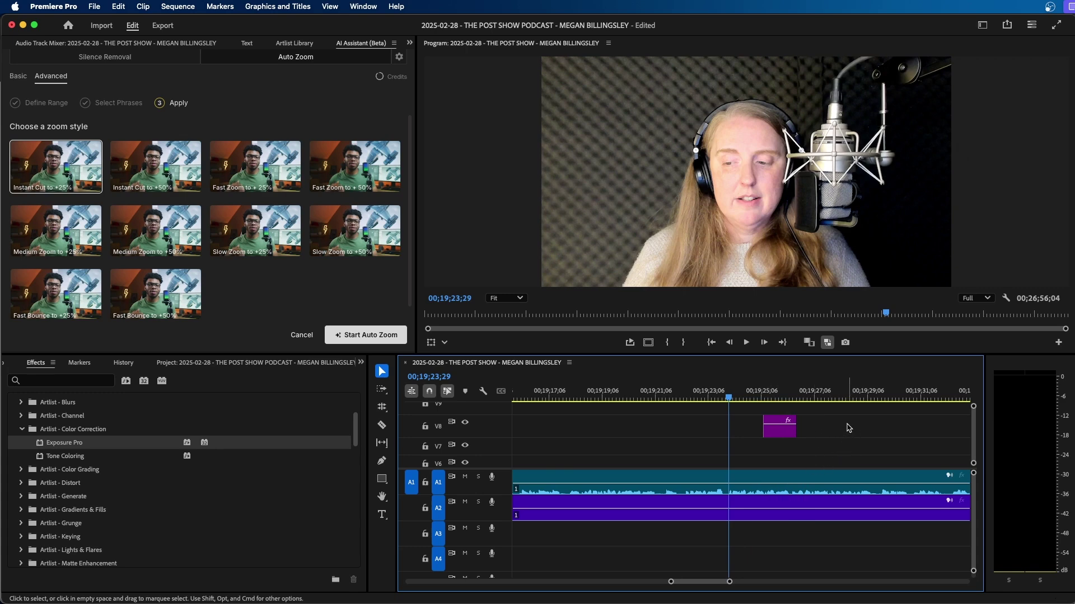
key(space)
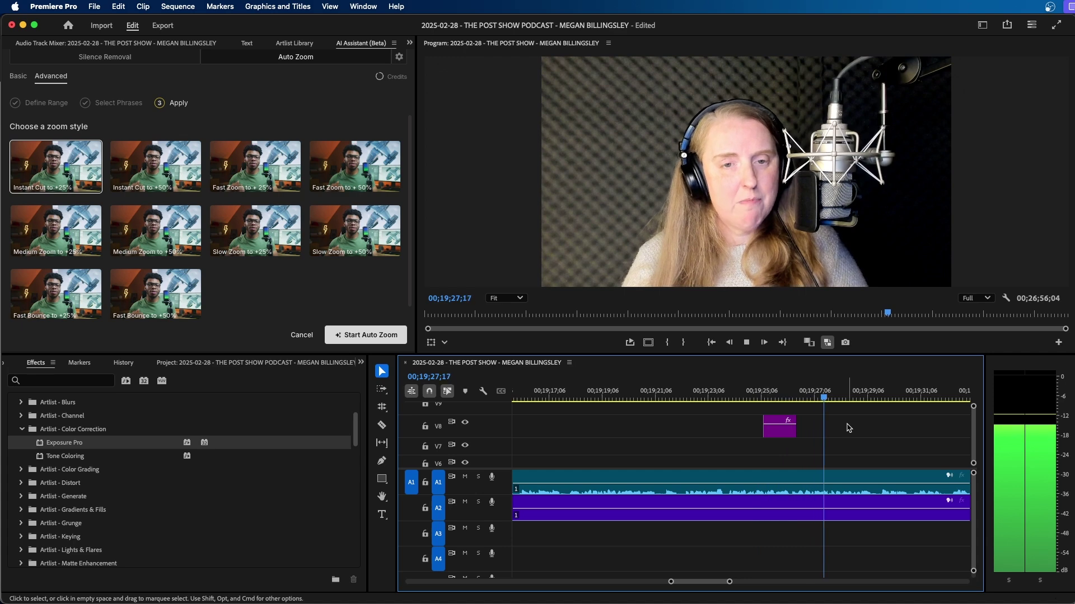
- Stop playback, extend the V8 zoom clip's end, and shift it 8 frames earlier
key(space)
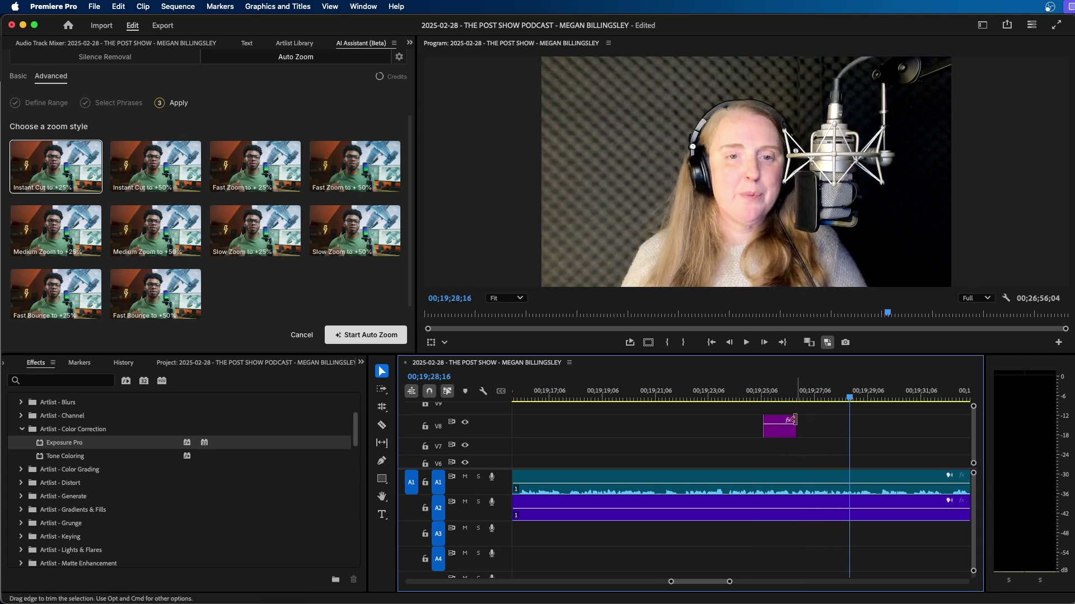
drag(795, 420, 816, 421)
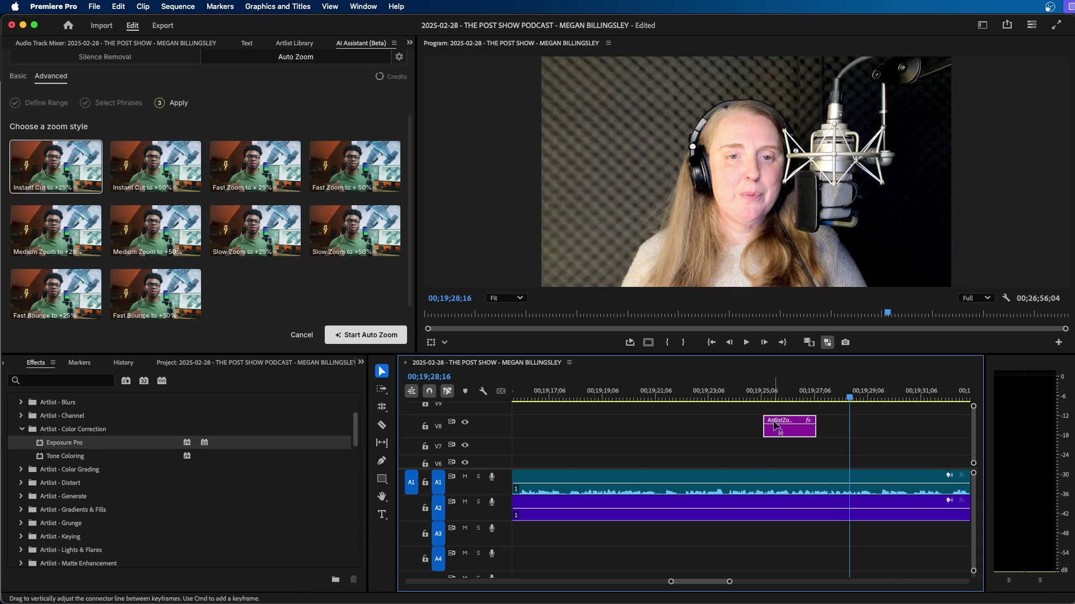
drag(781, 432, 781, 433)
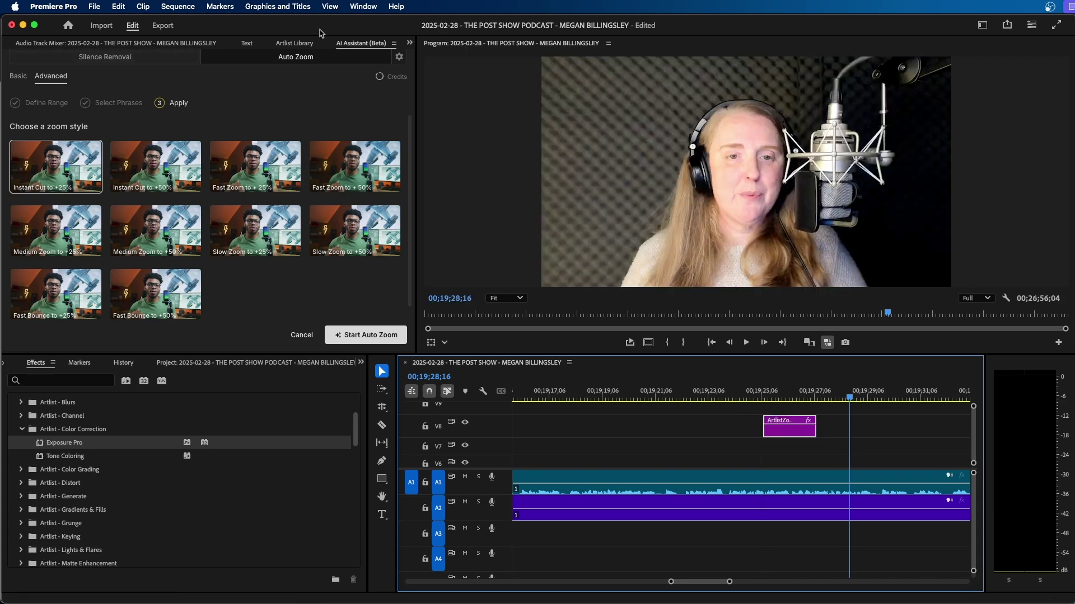
- Show Effect Controls from the hidden panels list and select the clip's Transform effect
click(409, 43)
click(431, 71)
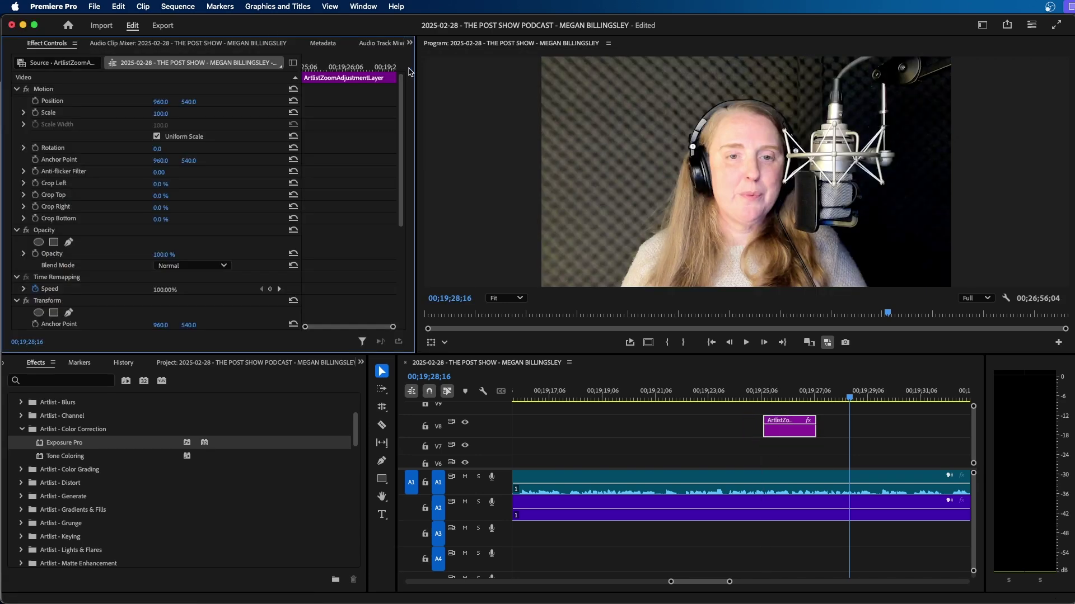
scroll(140, 224, down, 4)
click(60, 145)
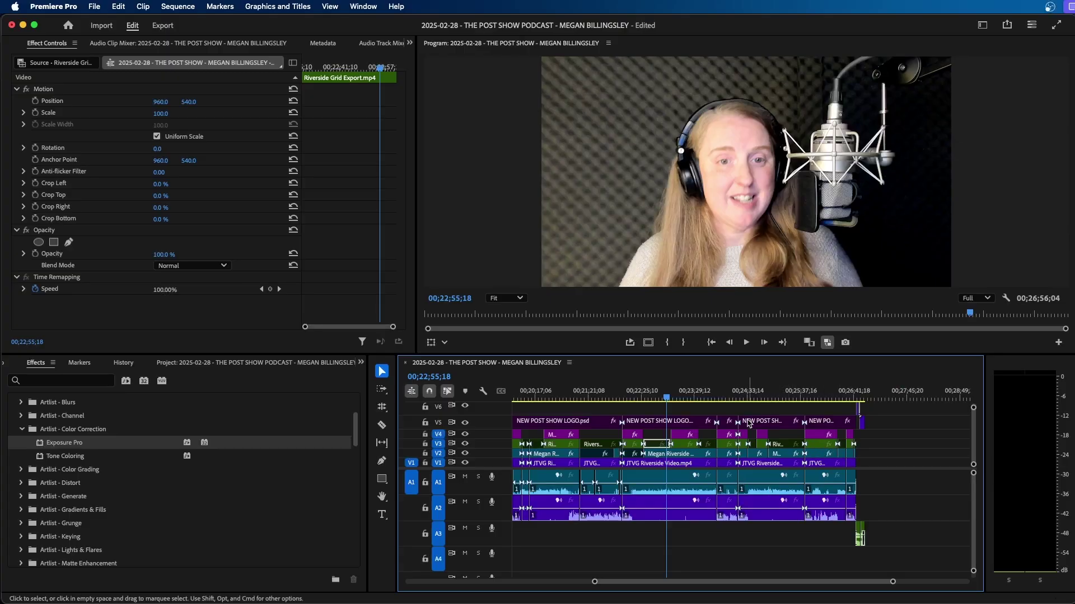
- Select a podcast clip block and try opening a gap for later clips, then undo it
drag(743, 412, 802, 538)
mouse_move(766, 426)
mouse_down()
mouse_move(647, 431)
mouse_move(768, 439)
mouse_up()
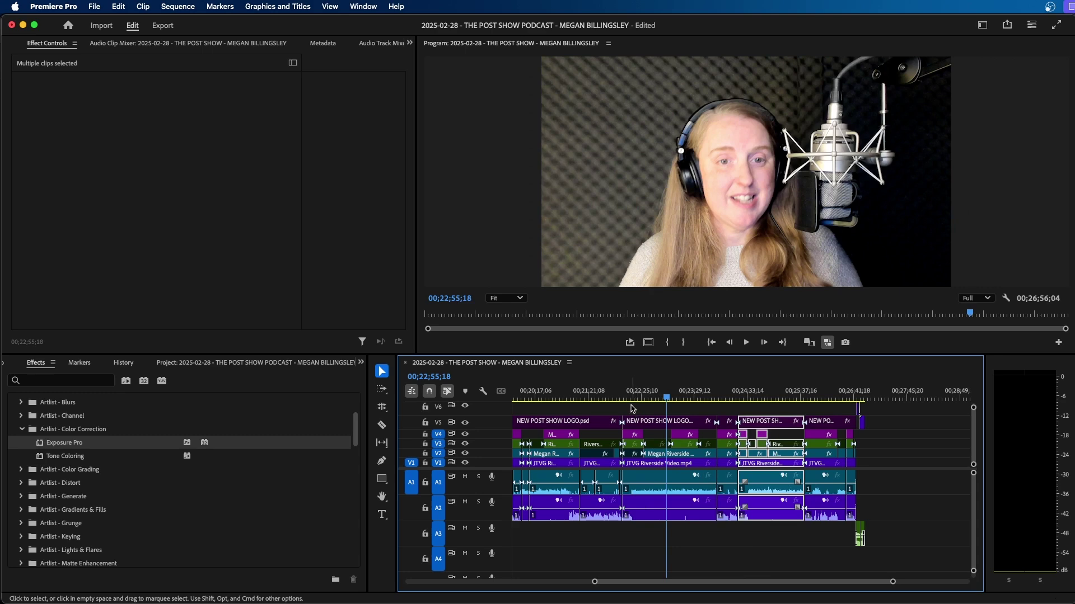
drag(633, 409, 898, 574)
drag(730, 421, 832, 420)
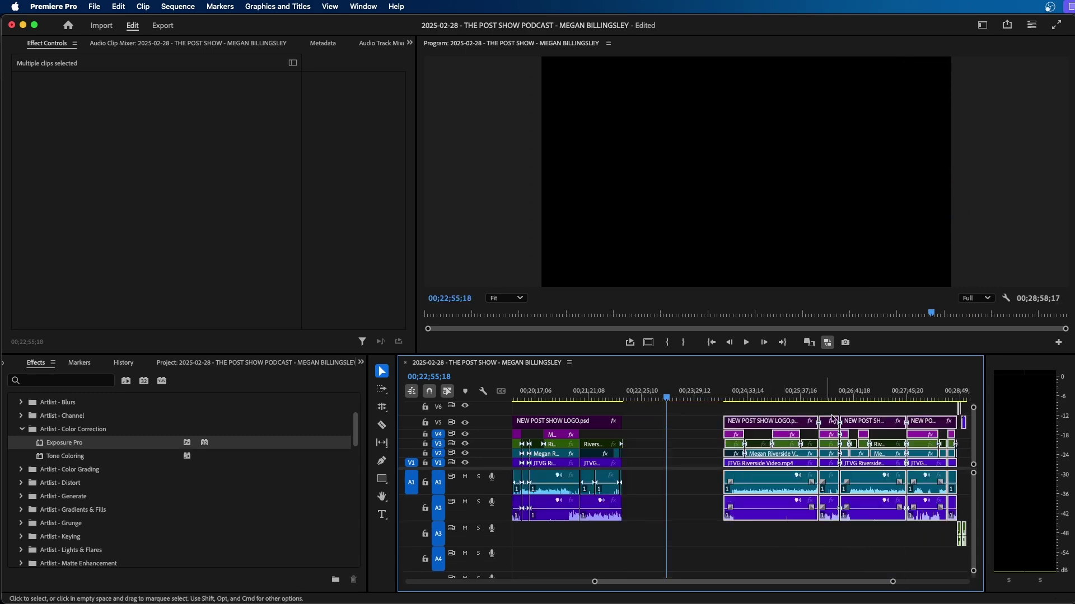
click(853, 414)
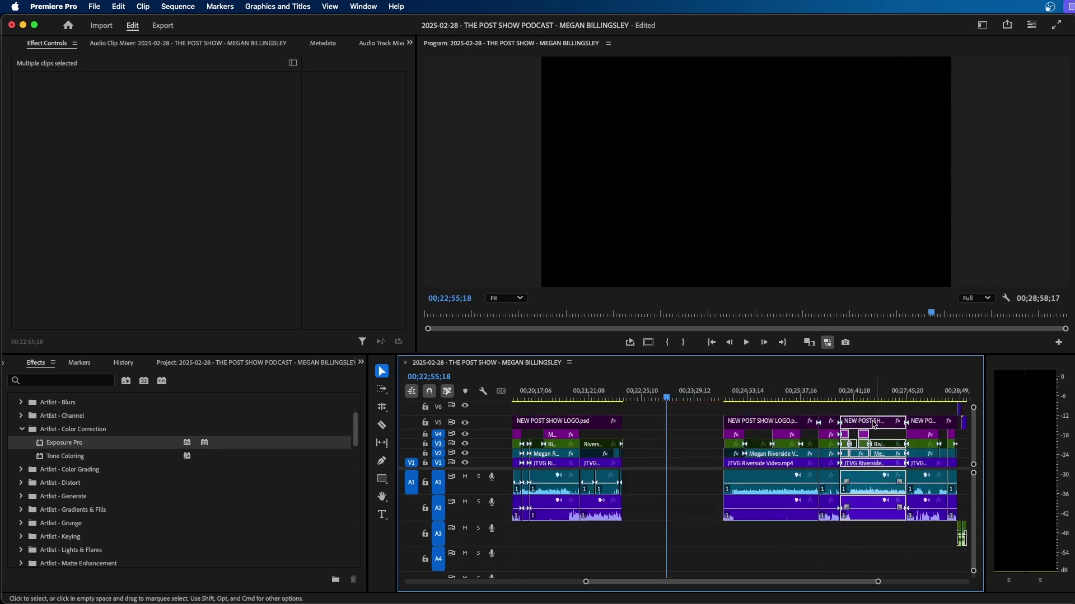
key(super+z)
click(757, 473)
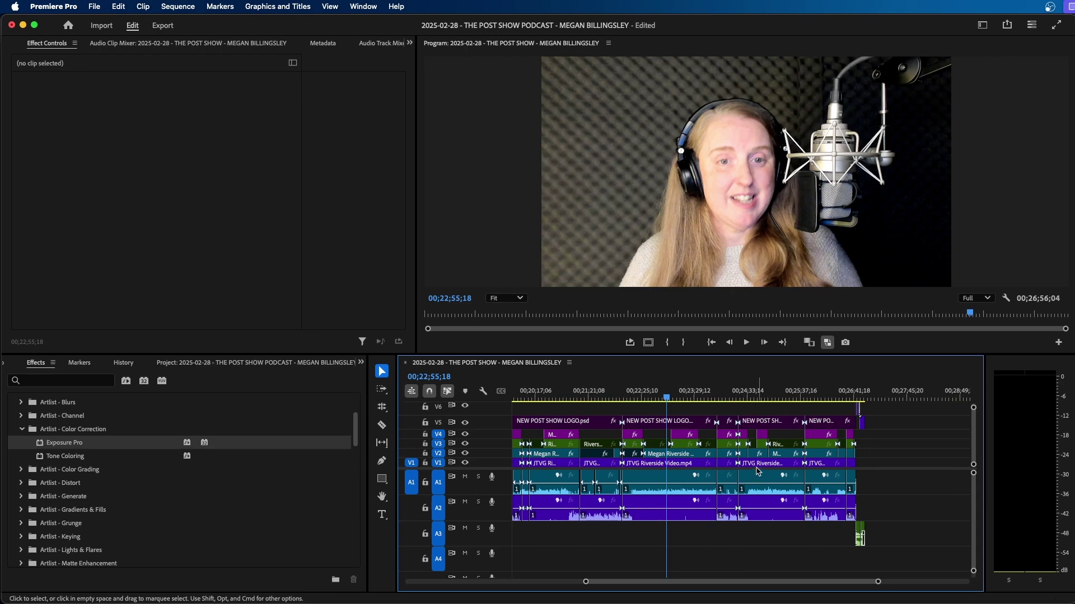
- Reselect the NEW POST SHOW block, shift it left, and select the NEW POST SHOW LOGO block
drag(741, 407, 803, 539)
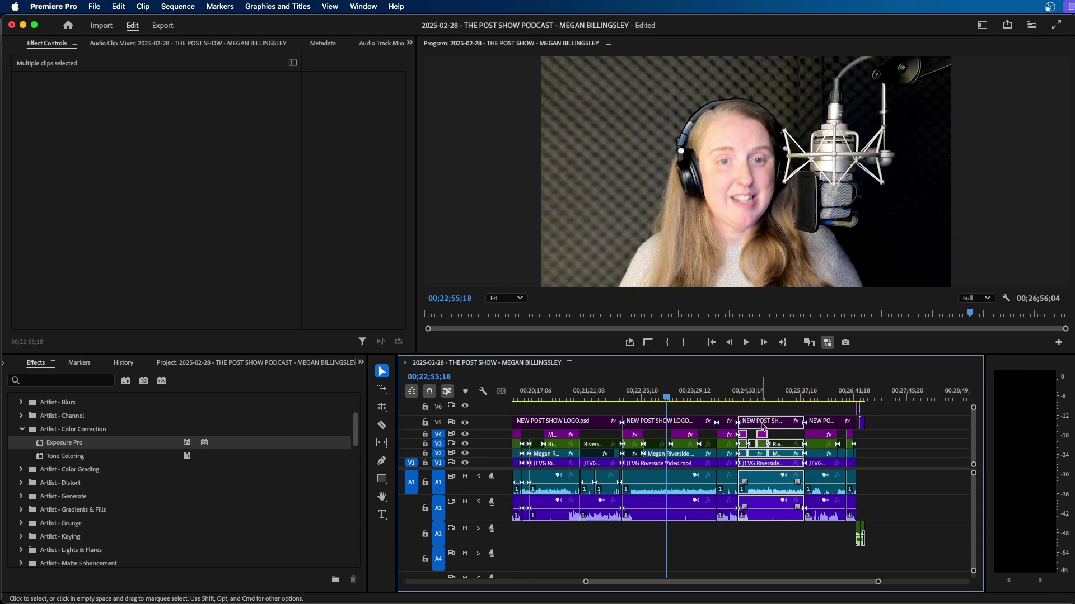
drag(762, 426, 655, 450)
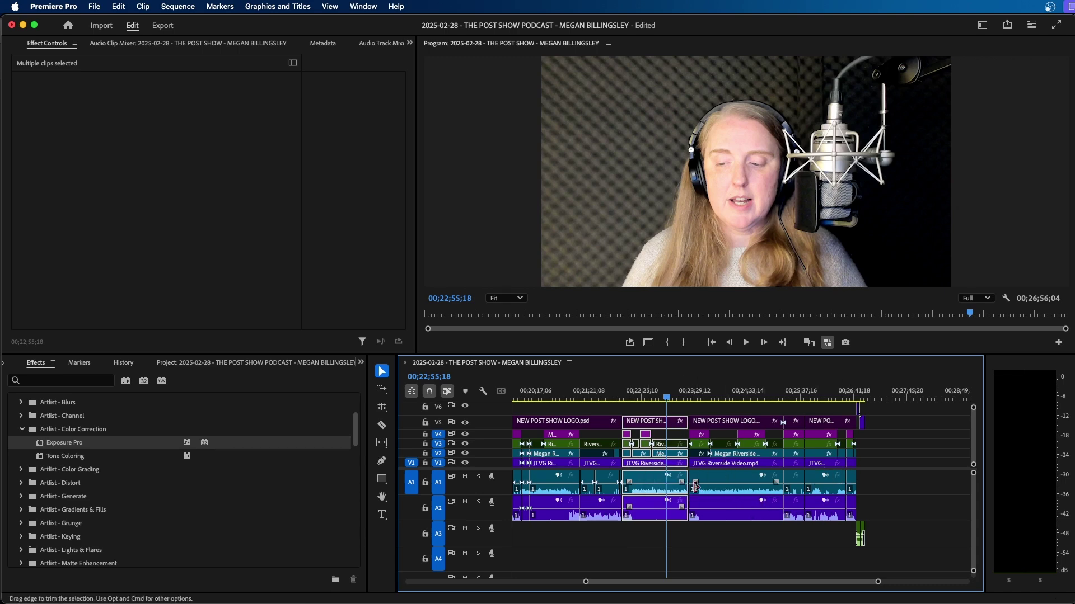
drag(694, 407, 798, 539)
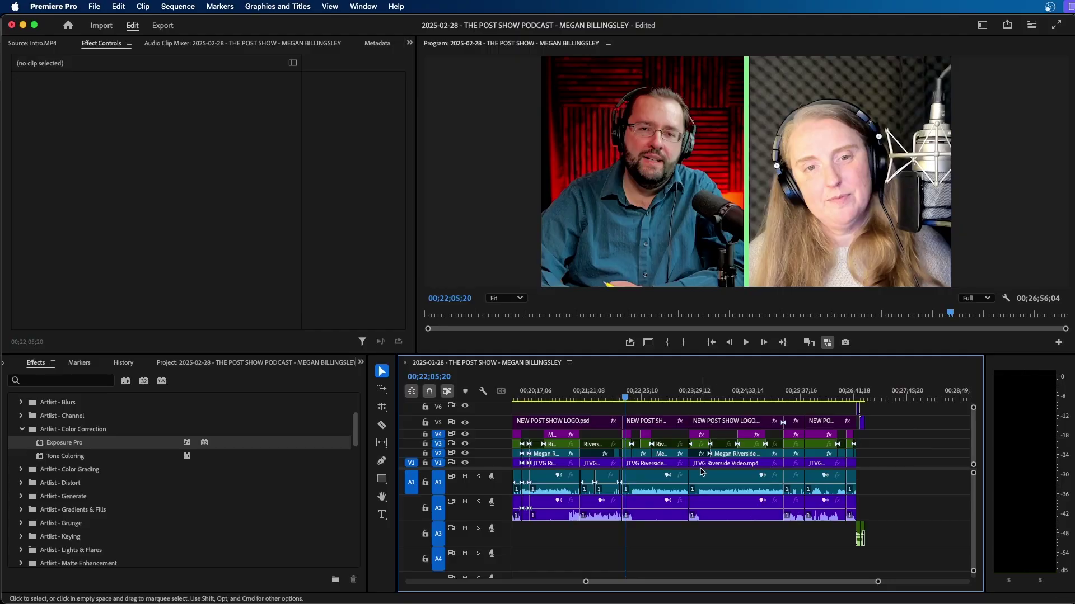
- Filter Effects by 'parametr' and apply a trial Parametric Equalizer to the A1 audio clip
key(equal)
key(equal)
key(equal)
click(795, 504)
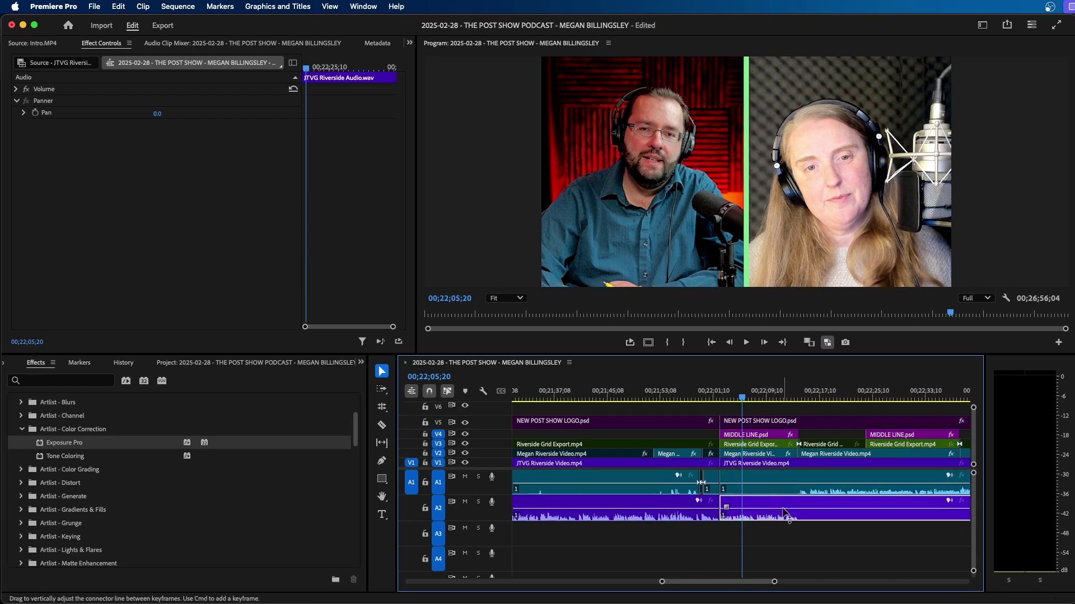
click(776, 493)
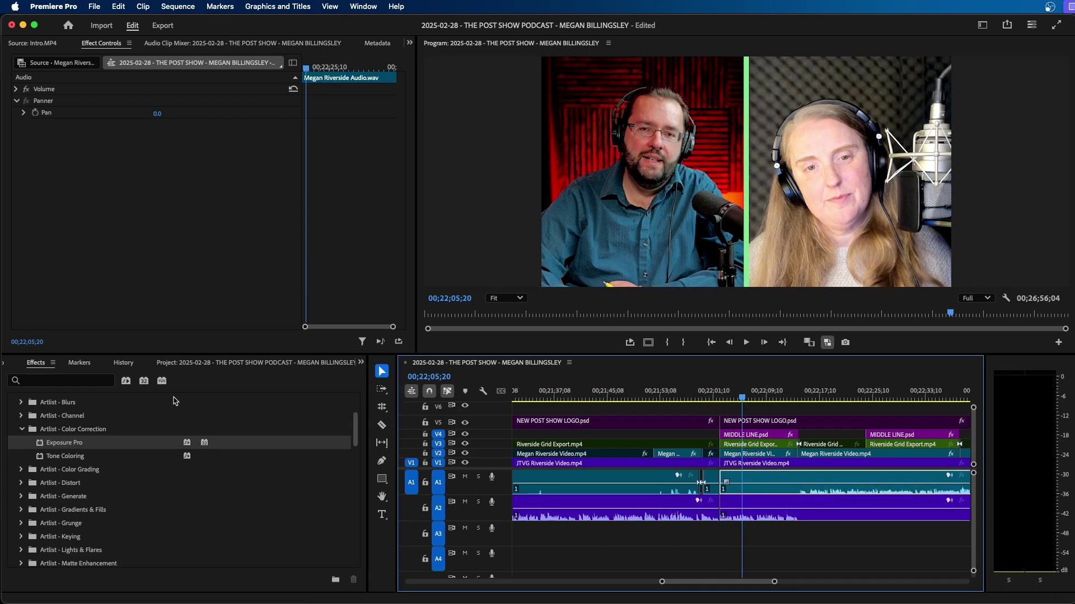
click(67, 381)
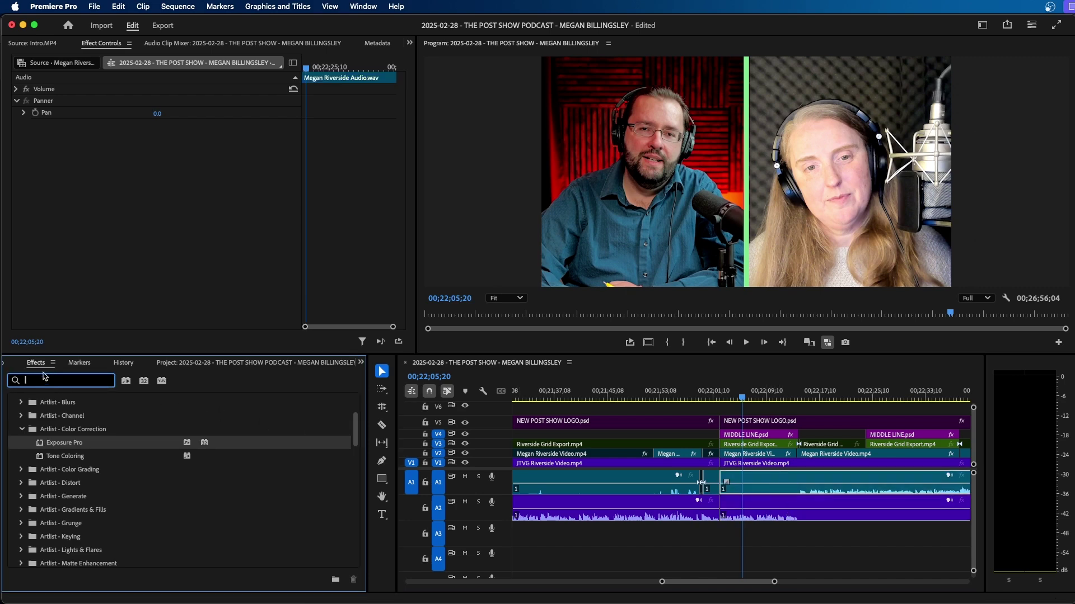
text(p)
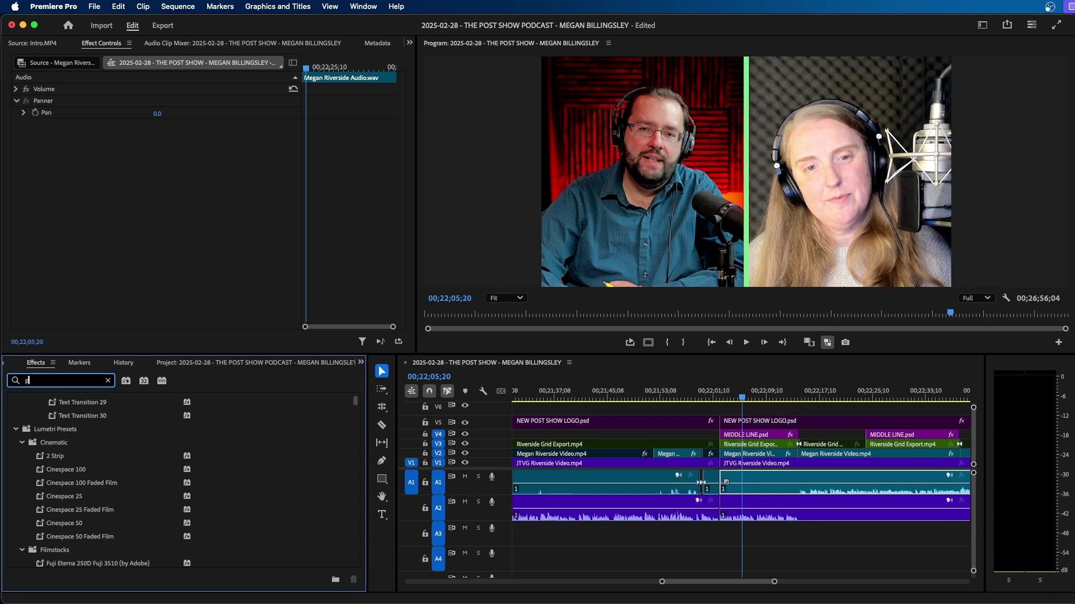
text(arametr)
drag(75, 453, 821, 491)
- Delete the Parametric Equalizer from the A1 clip, leaving only Volume and Panner
alt+scroll(822, 491, down, 5)
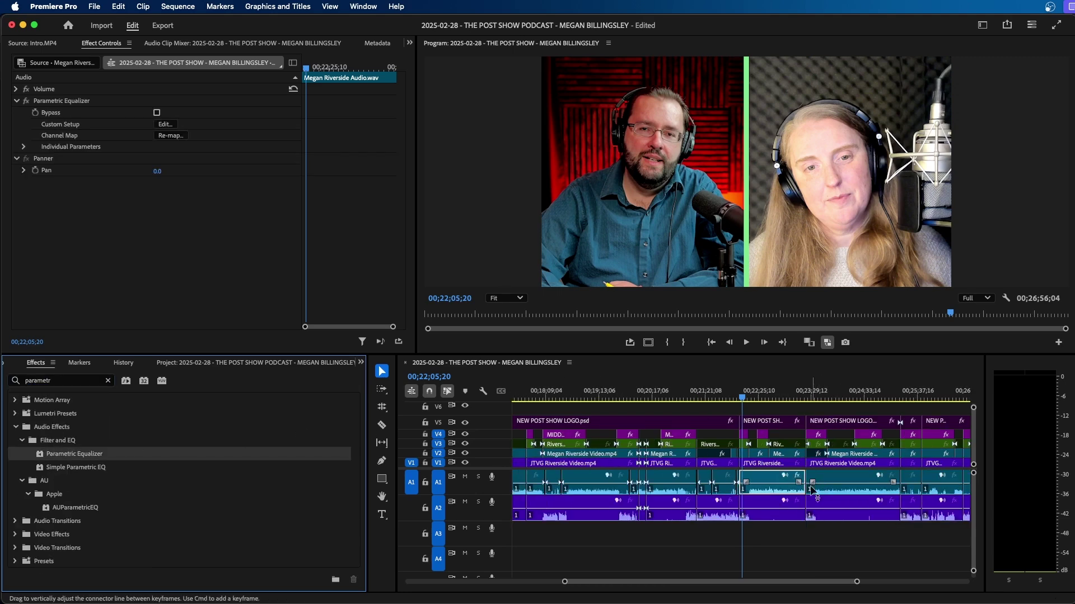
click(777, 481)
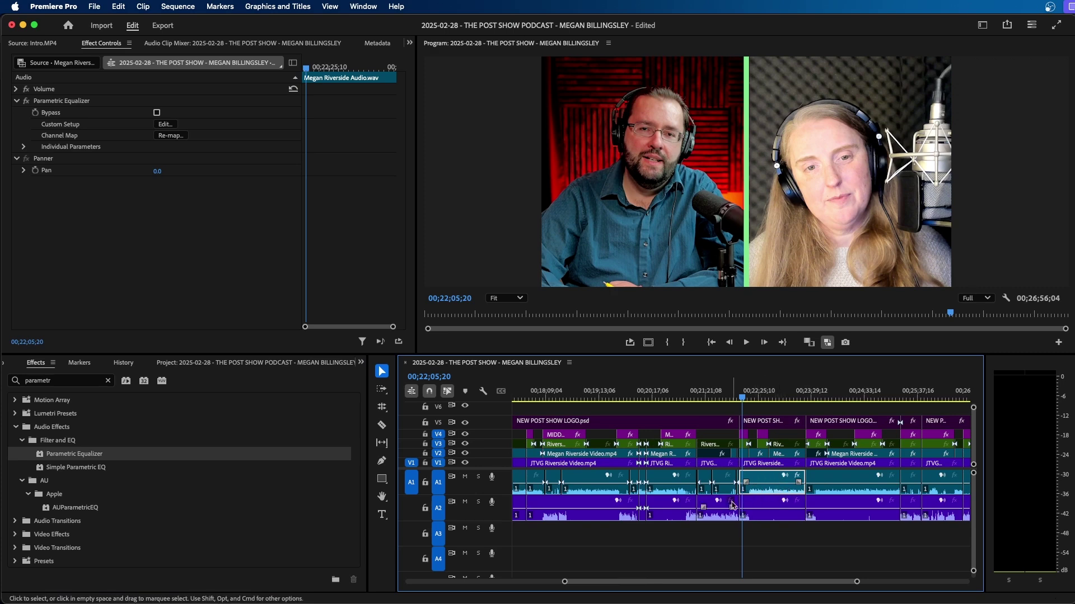
click(365, 258)
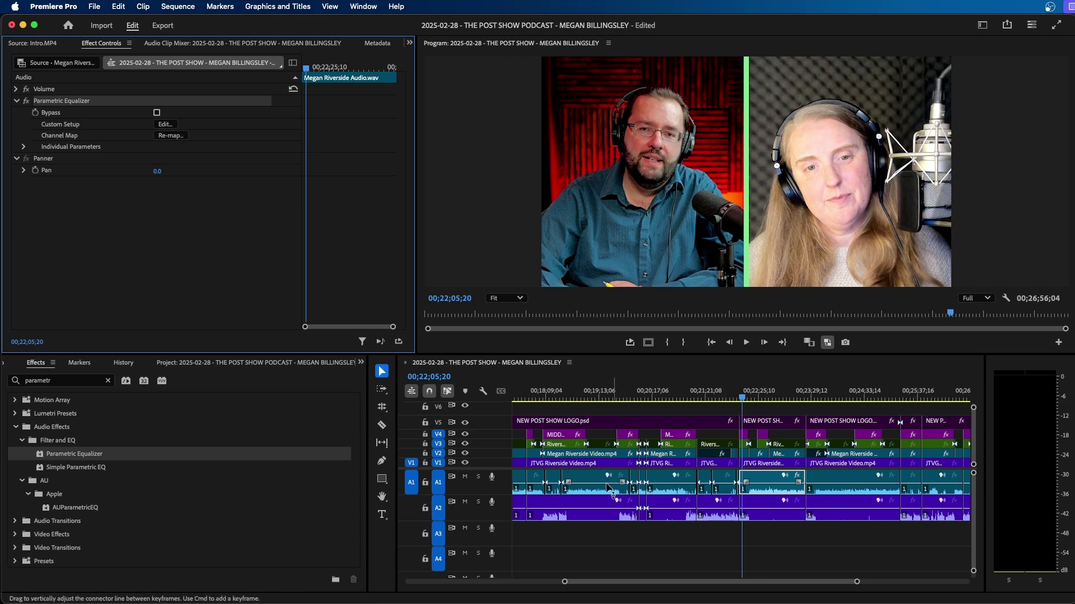
scroll(779, 490, up, 4)
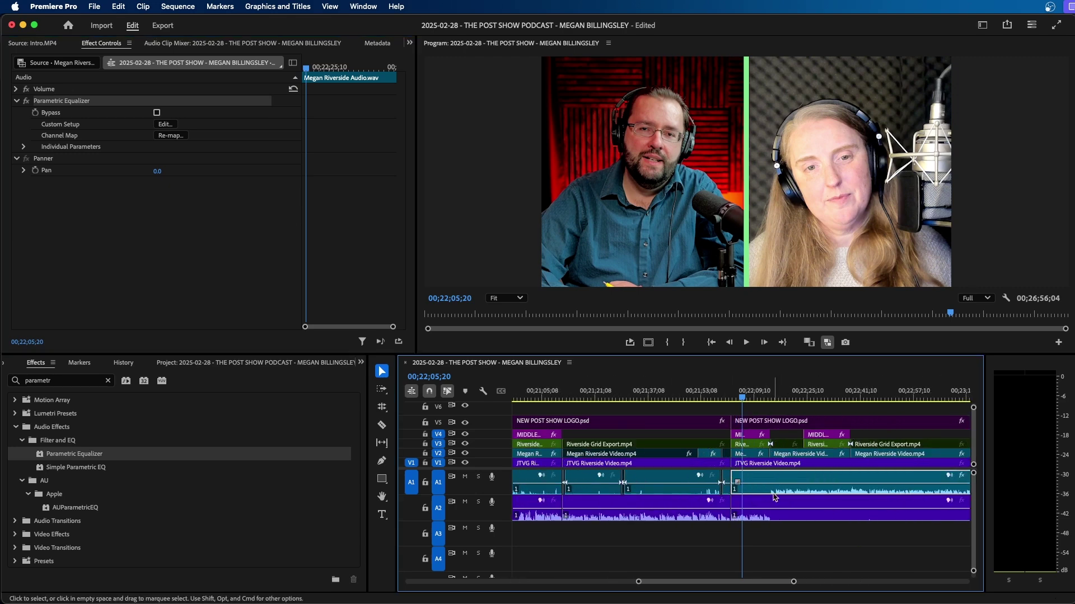
click(78, 106)
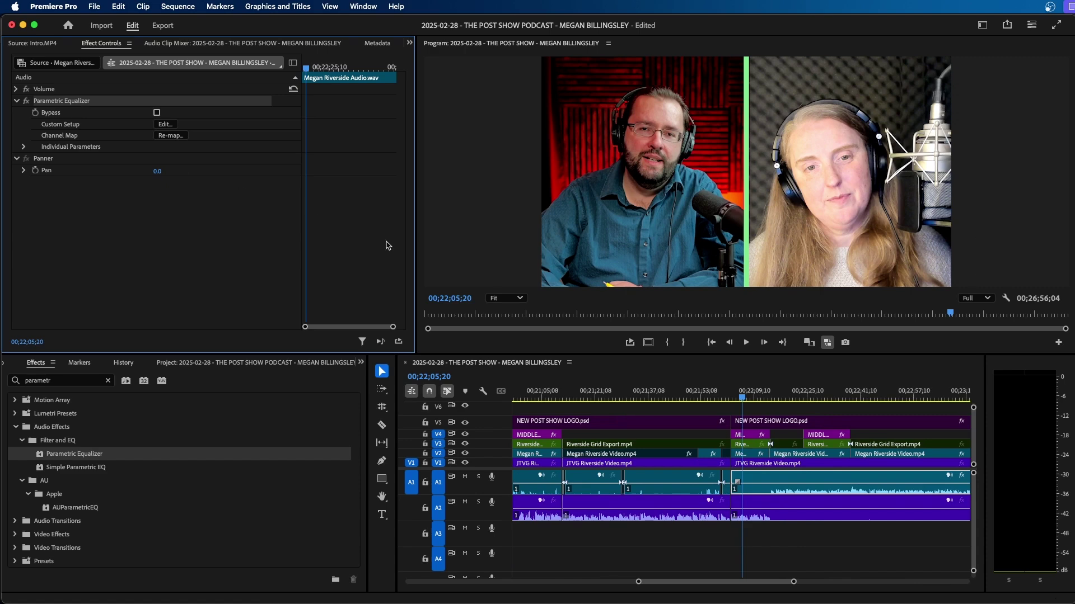
key(Delete)
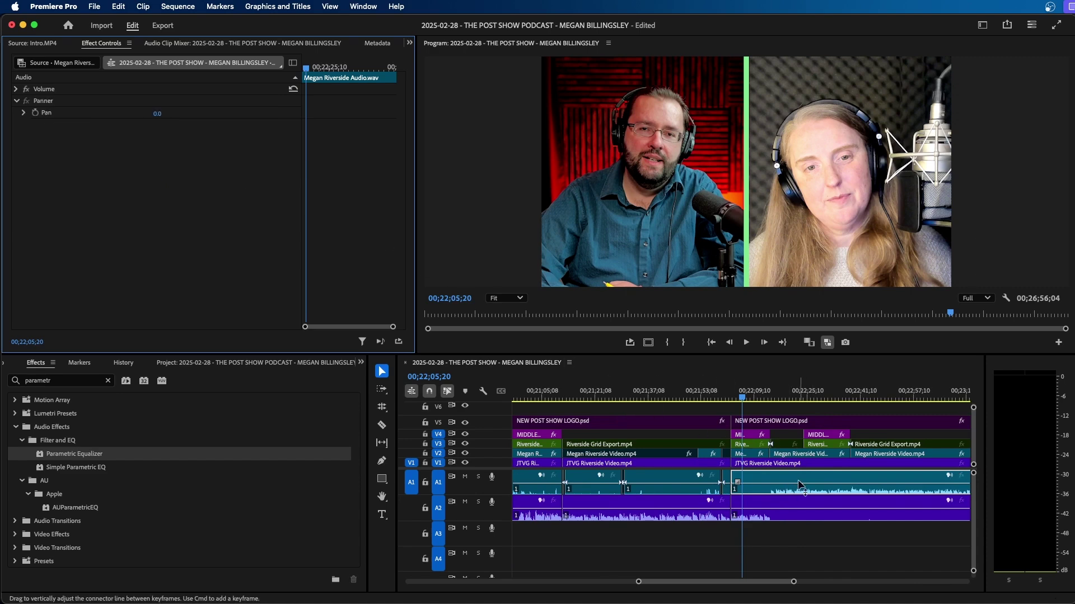
click(368, 6)
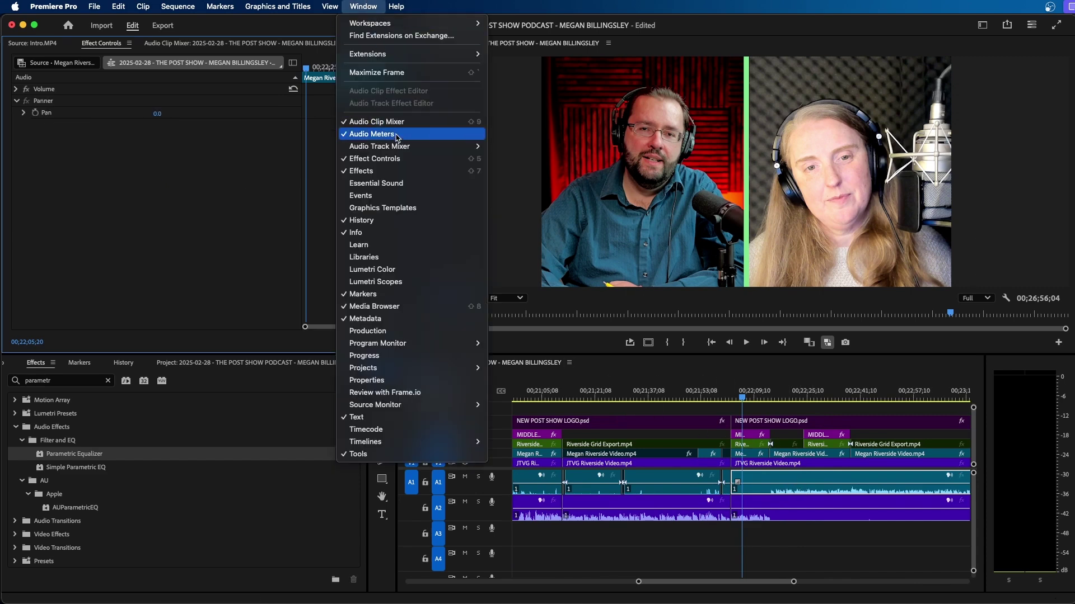
- In the sequence's Audio Track Mixer, insert Filter and EQ > Parametric Equalizer into track 1's first effect slot
mouse_move(392, 146)
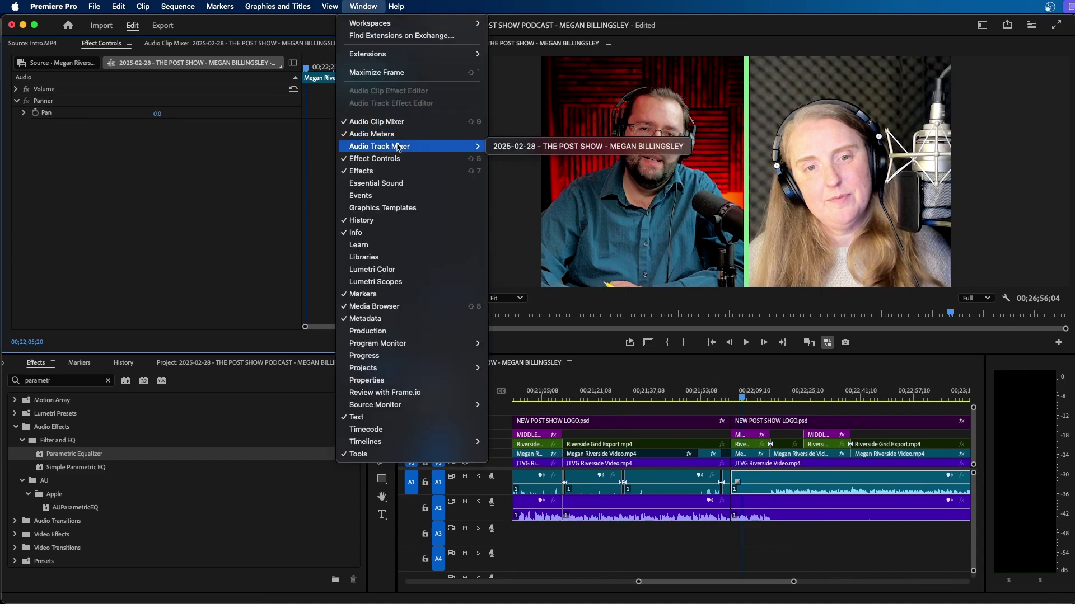
click(529, 147)
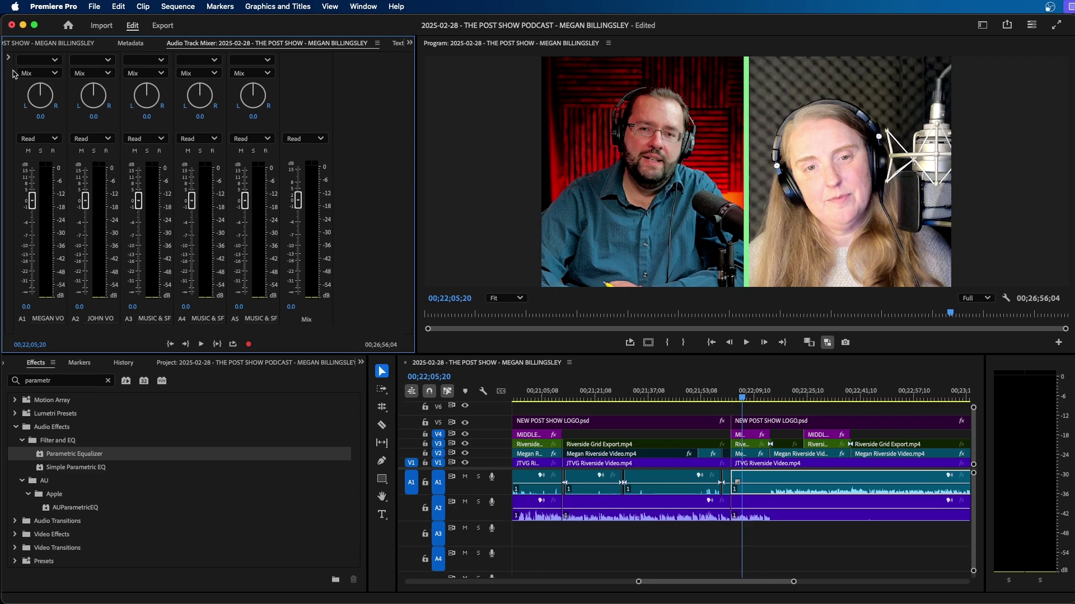
click(9, 59)
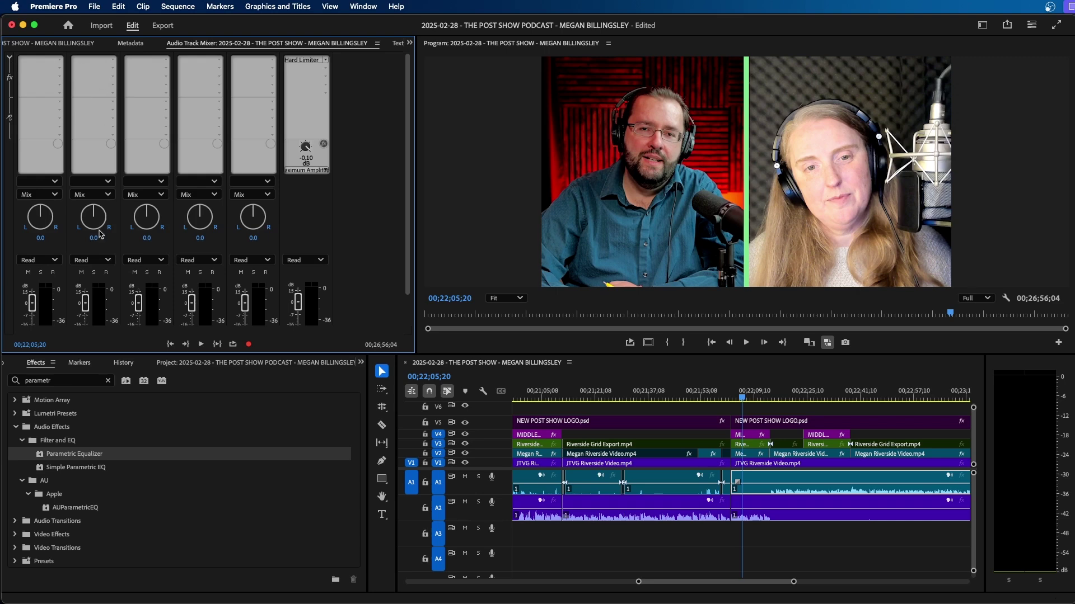
click(58, 61)
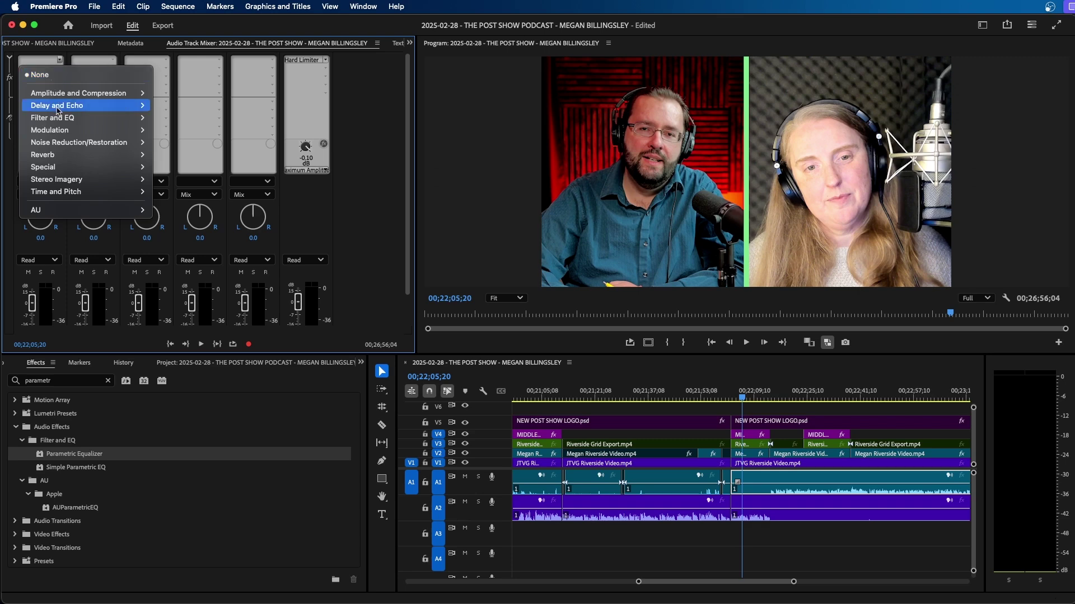
mouse_move(83, 120)
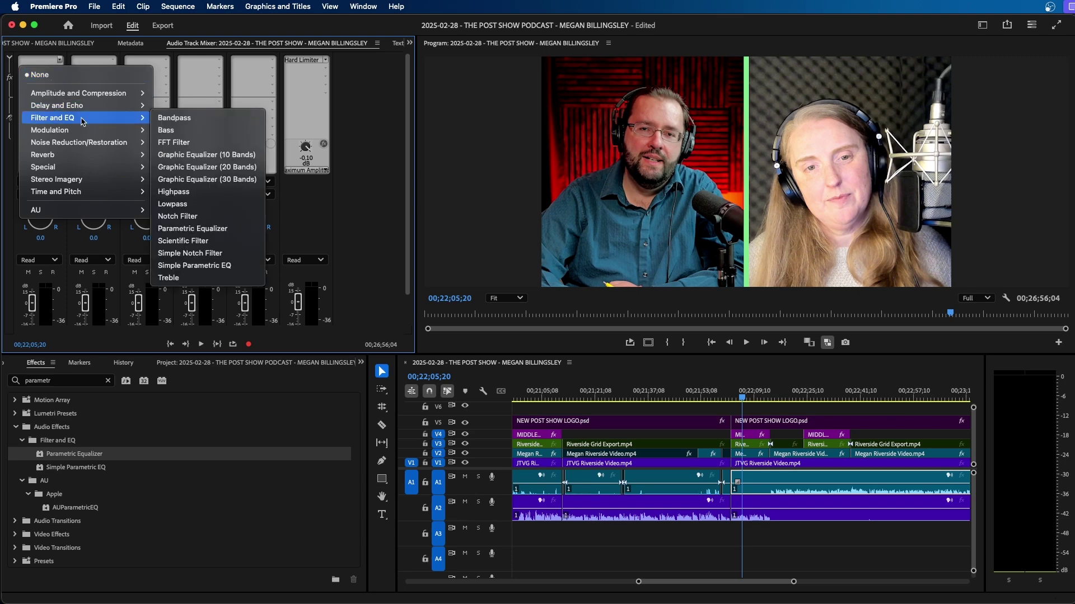
click(192, 229)
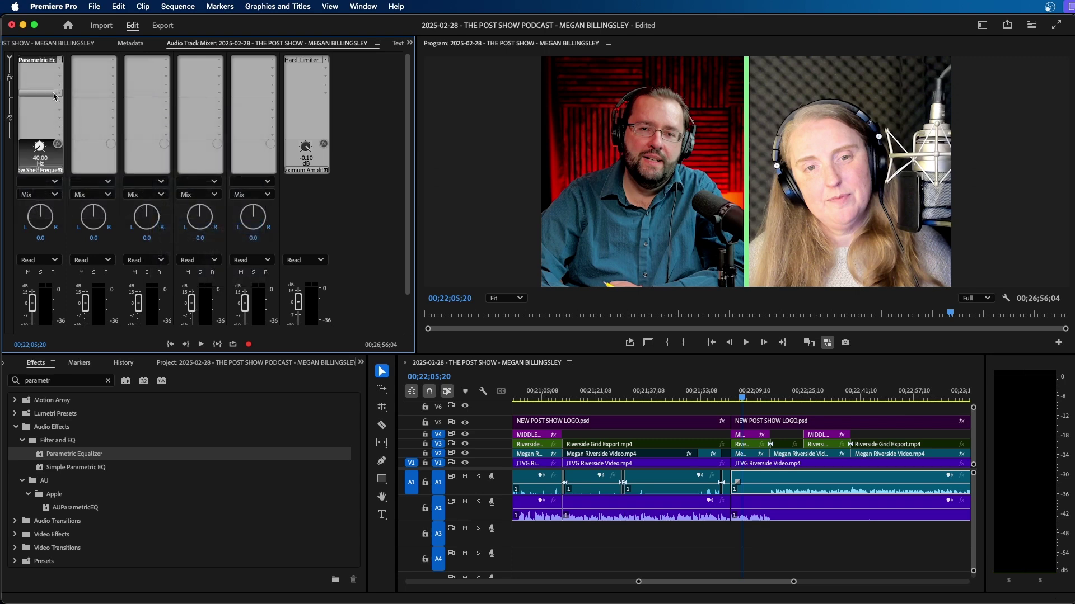
- Set track 1's Parametric Equalizer to the Vocal Enhancer preset
double_click(62, 77)
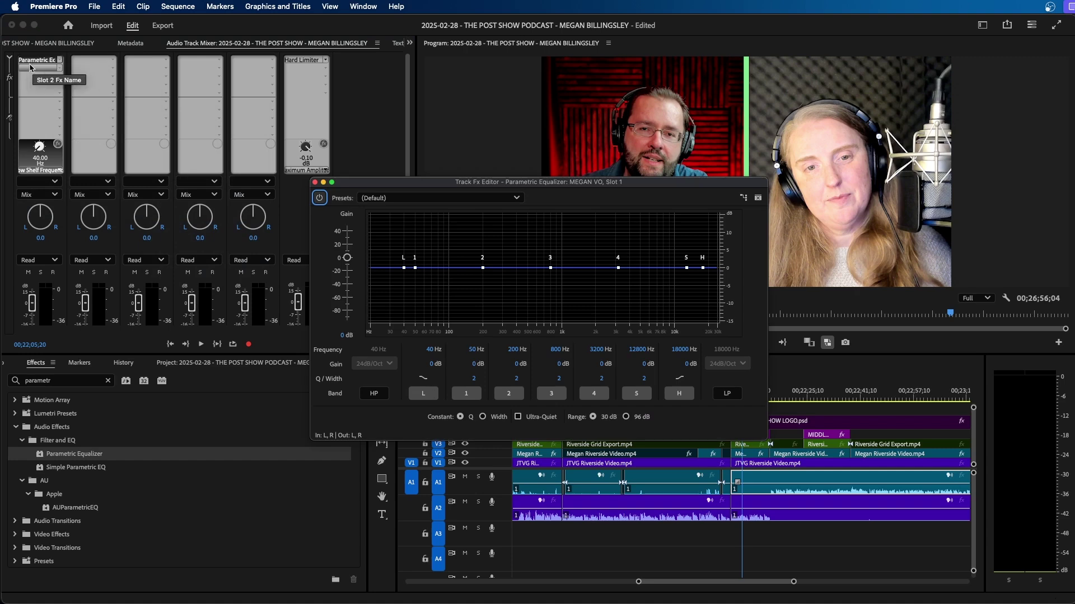
drag(422, 186, 408, 176)
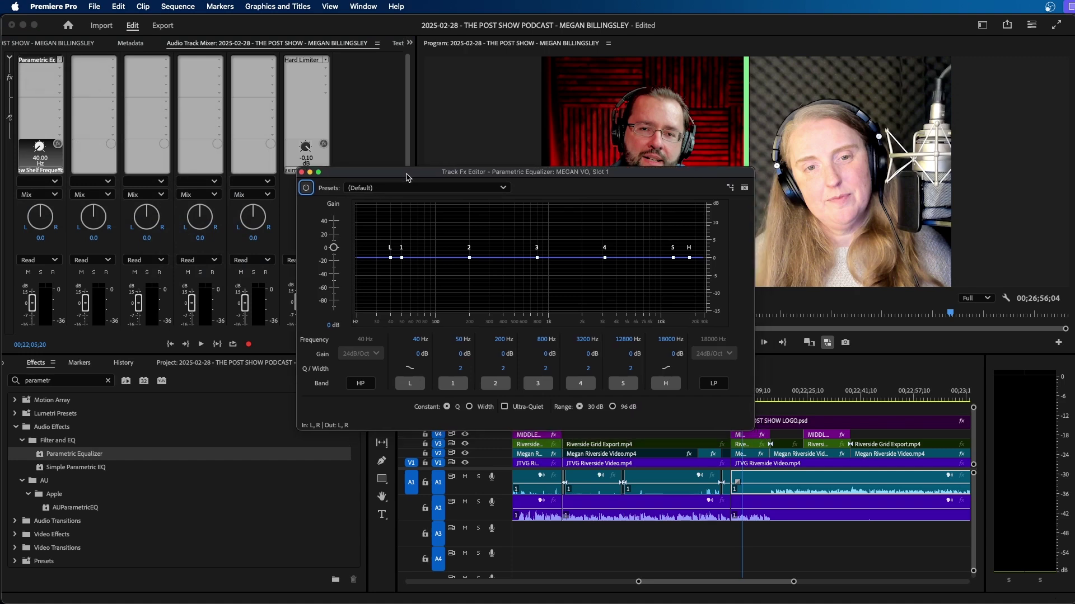
click(406, 188)
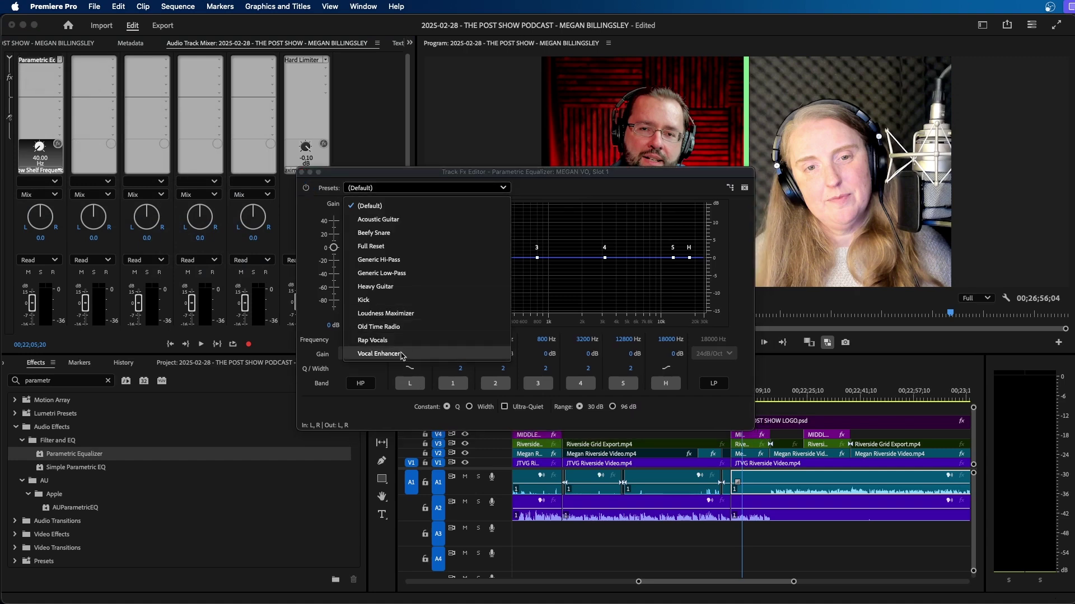
click(380, 353)
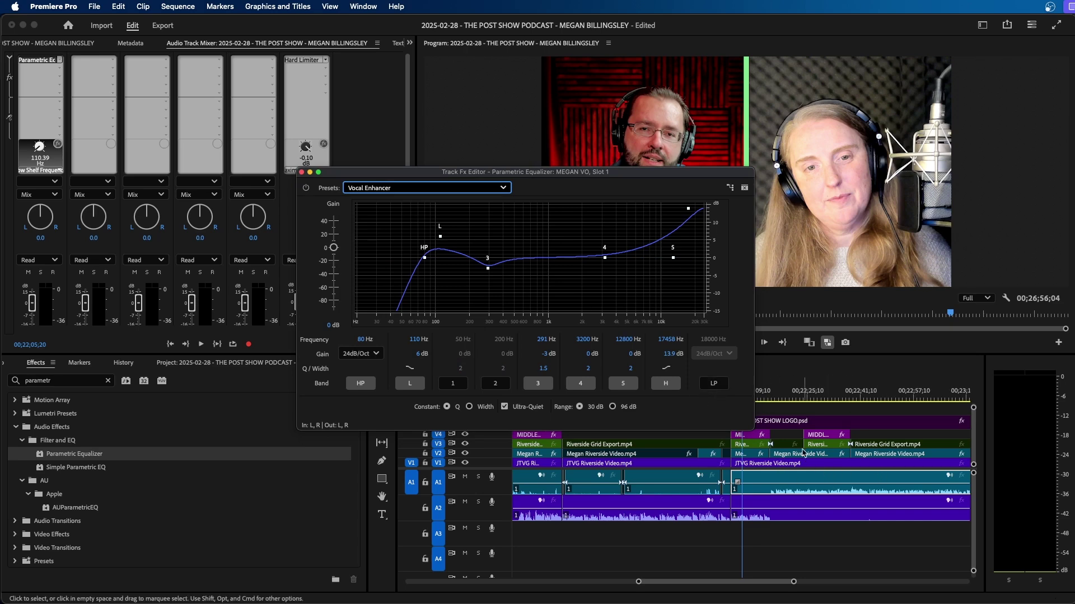
- Play back the sequence from around 00;25;26;10 to hear the Vocal Enhancer EQ
click(784, 398)
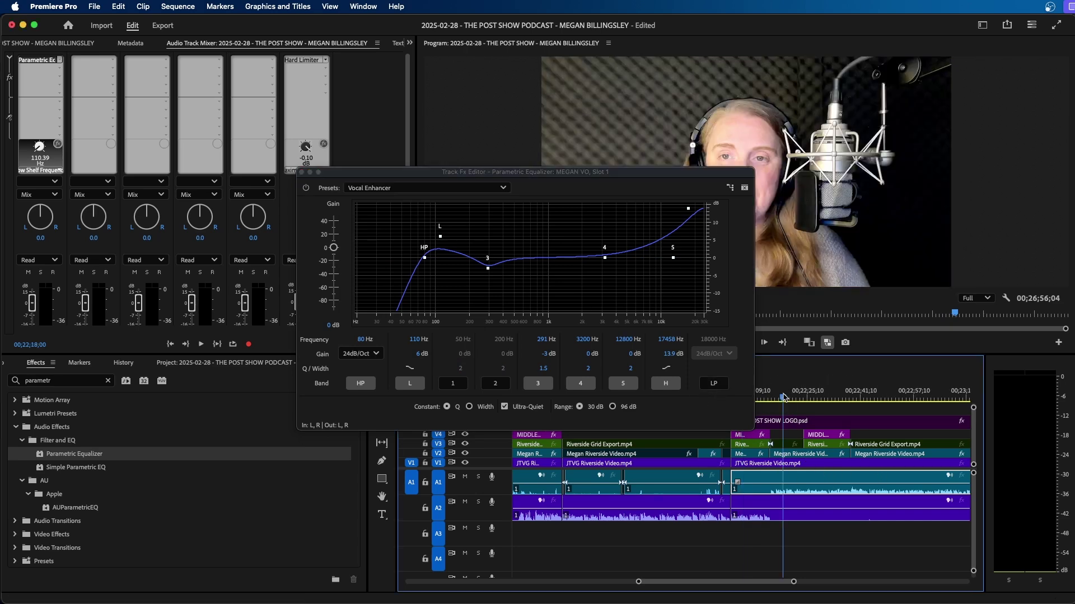
key(minus)
key(space)
click(908, 398)
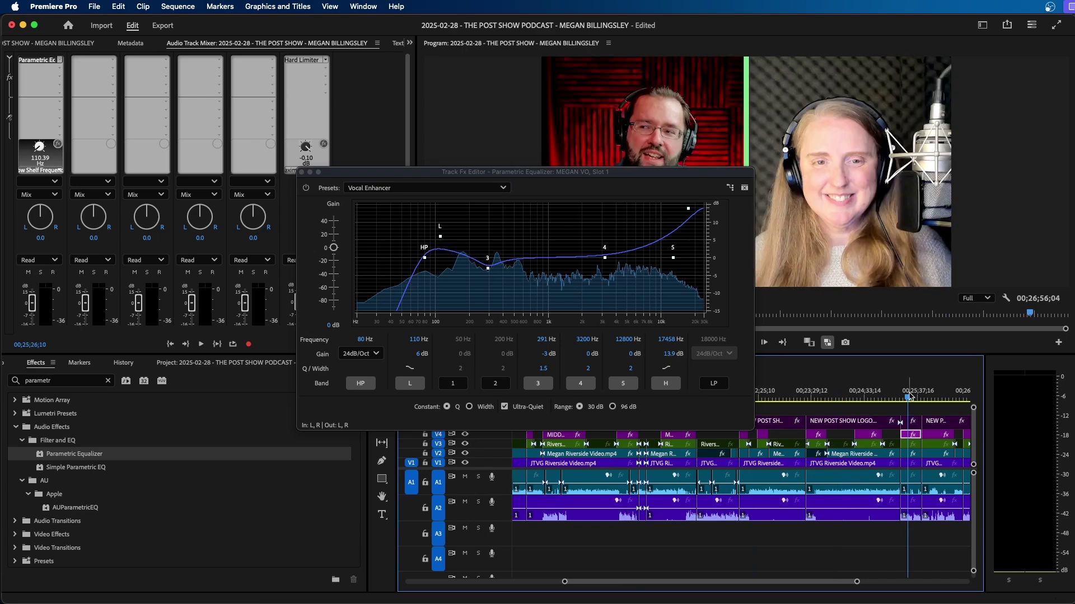
drag(599, 168, 397, 126)
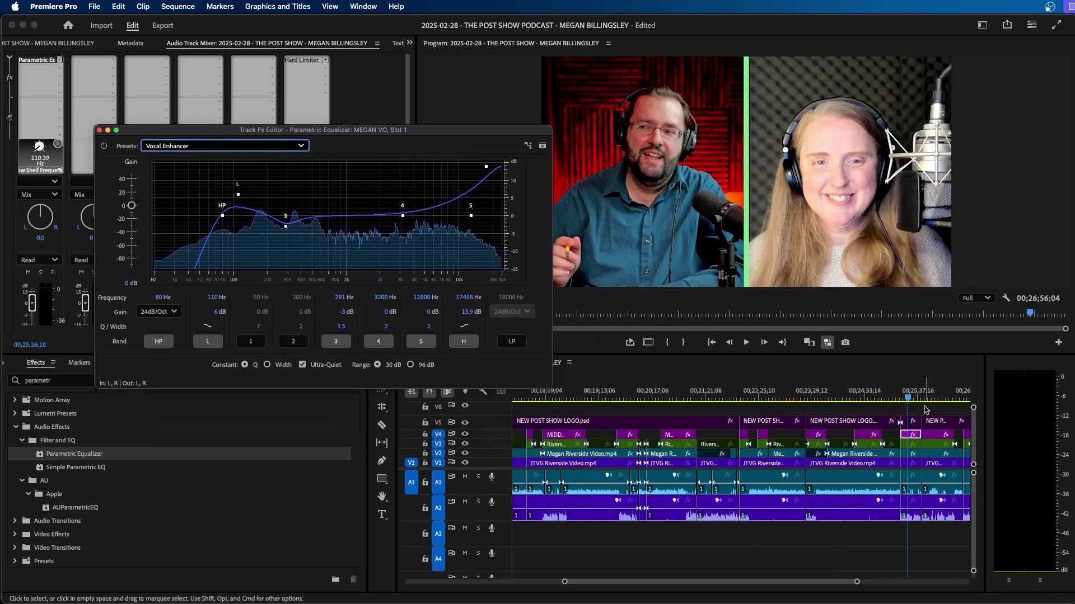